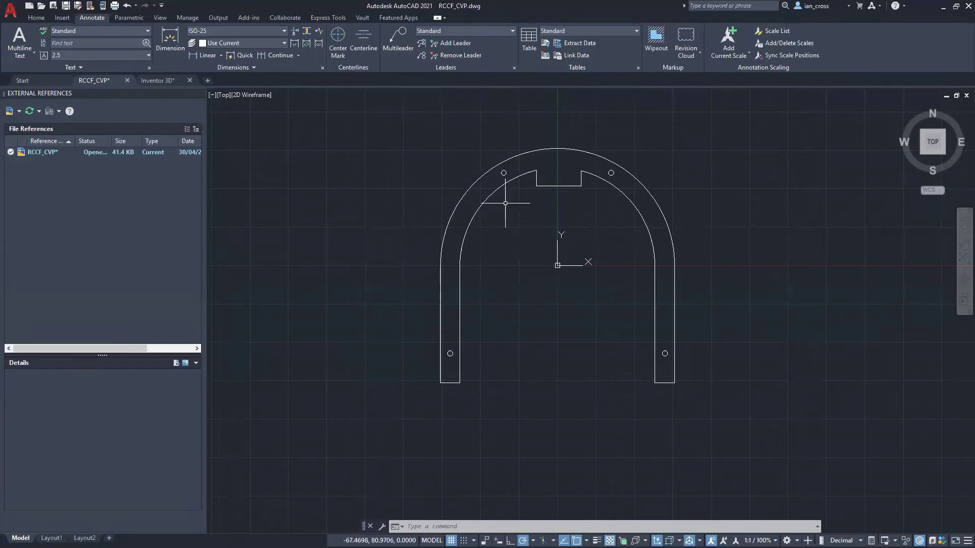
left_click(491, 202)
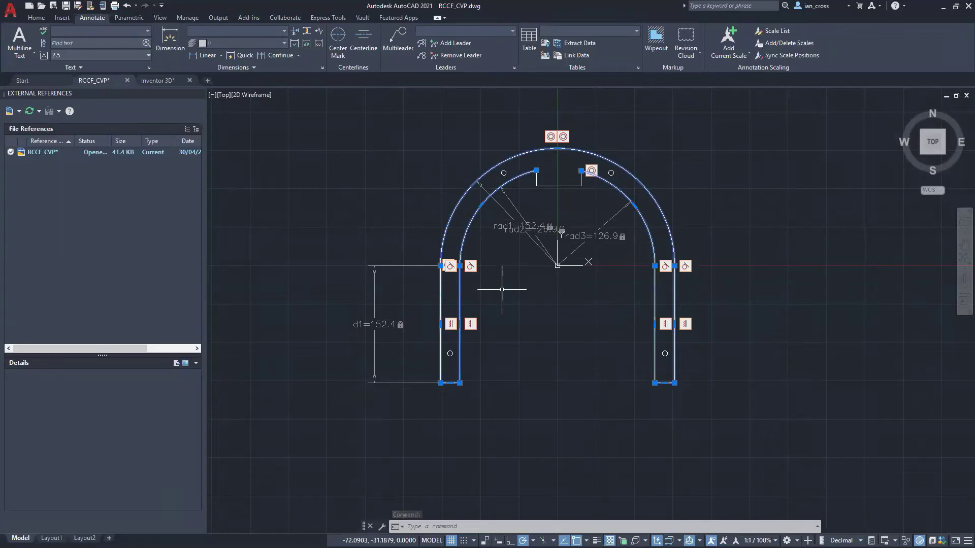
key("Escape")
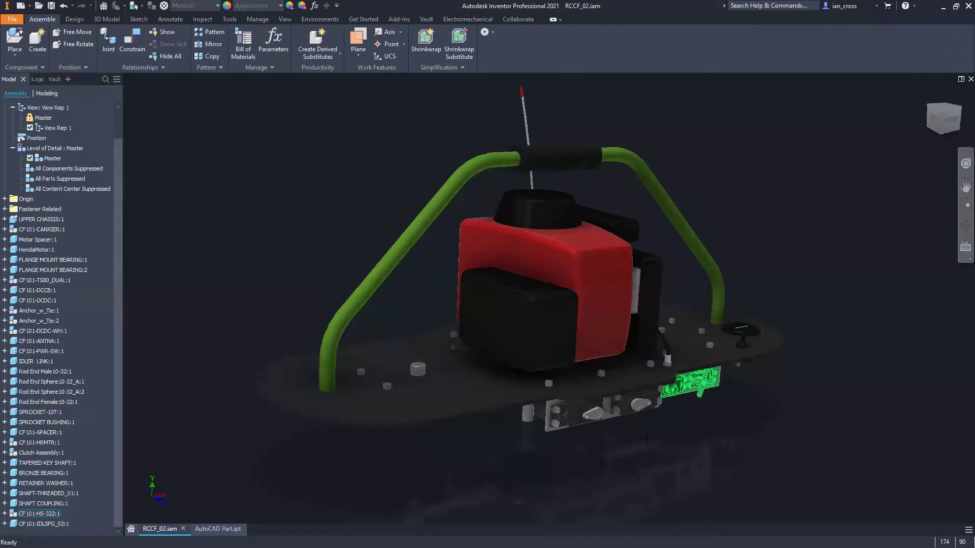
Step: Switch to Inventor, look over the RCCF_02.iam assembly, and bring up AutoCAD Part.ipt
middle_click_drag(648, 438, 665, 445)
key("F4")
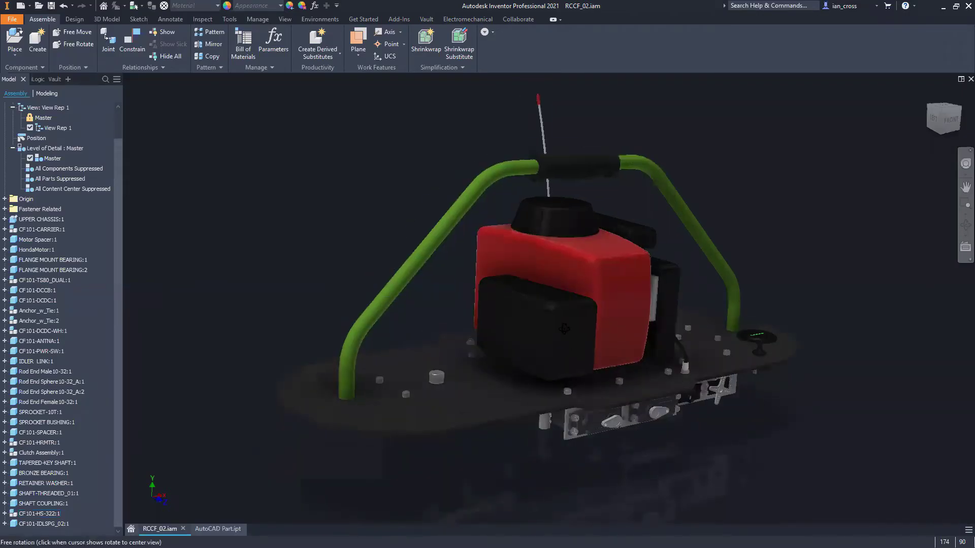
left_click_drag(568, 319, 555, 352)
middle_click_drag(555, 352, 557, 377, "shift")
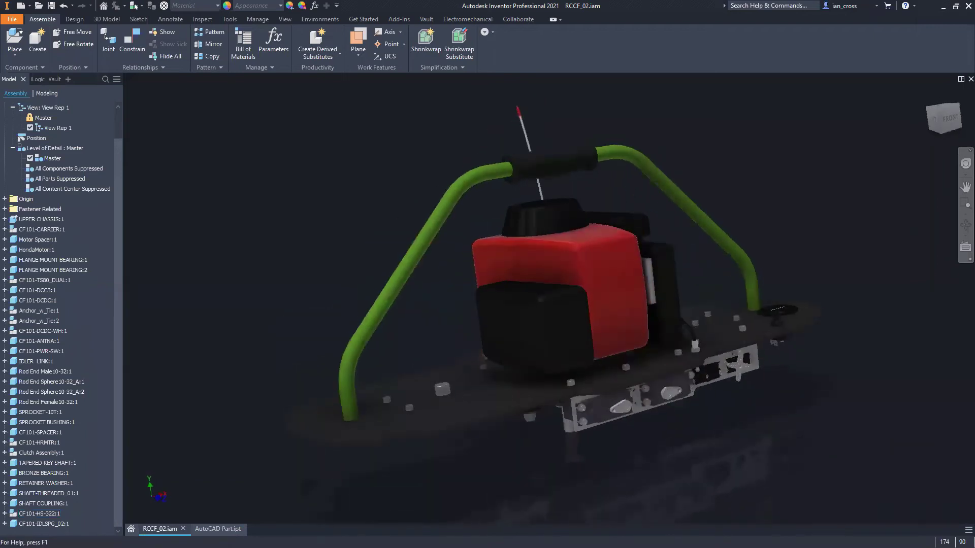
left_click(220, 530)
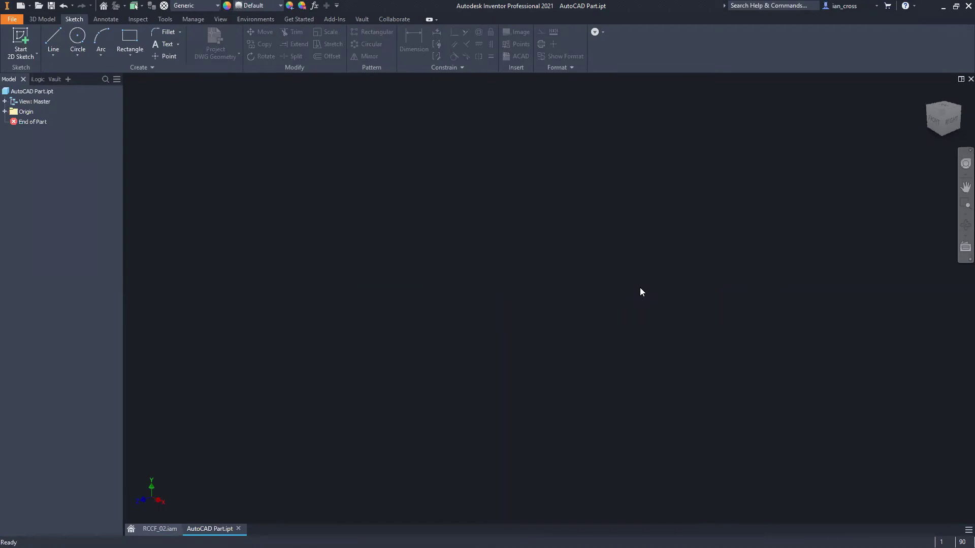
left_click(12, 20)
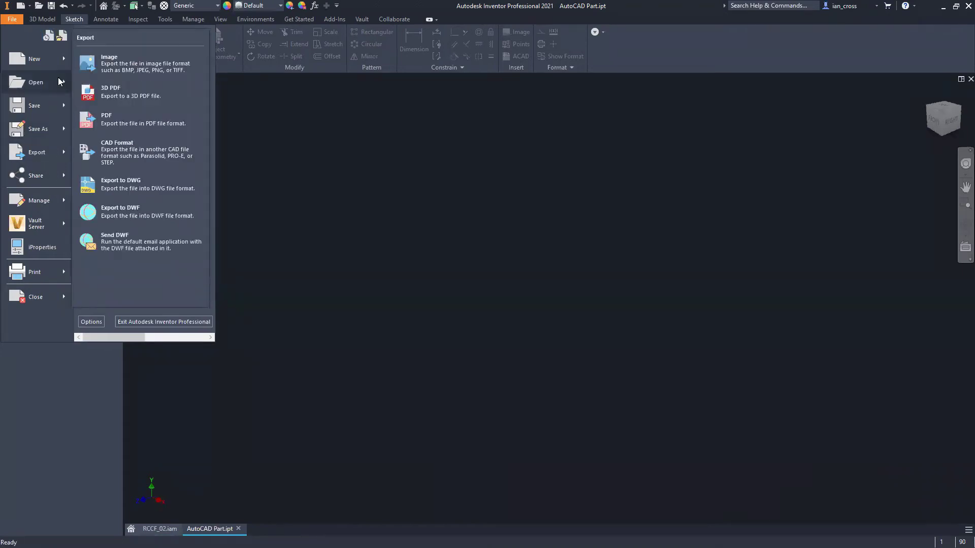
mouse_move(56, 83)
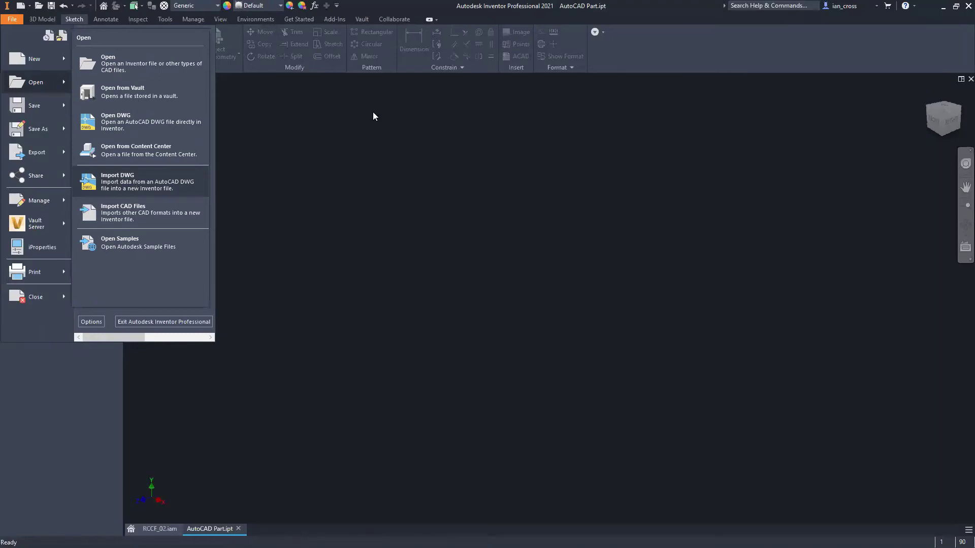
left_click(414, 170)
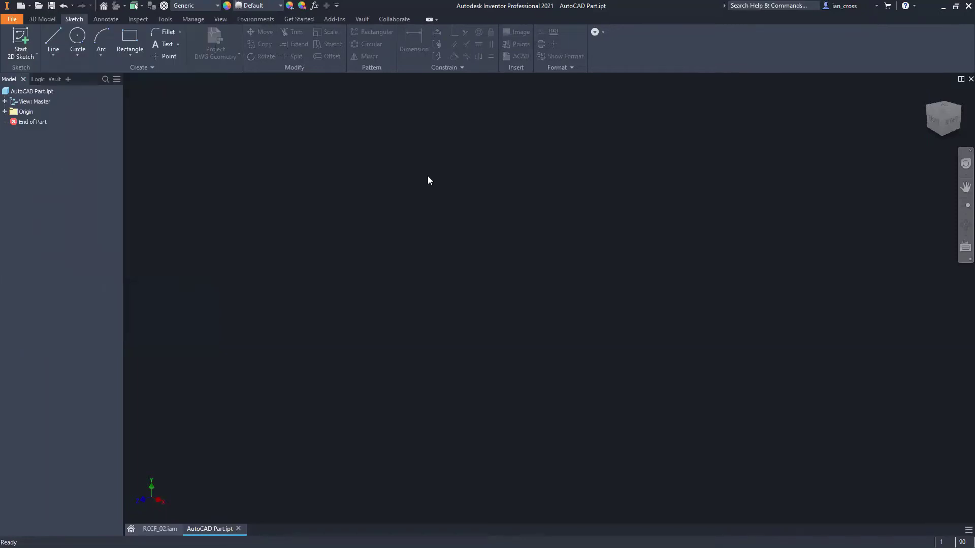
Step: Import RCCF_CVP.dwg into the part as an associative underlay on the XY plane, placed at the origin
left_click(184, 20)
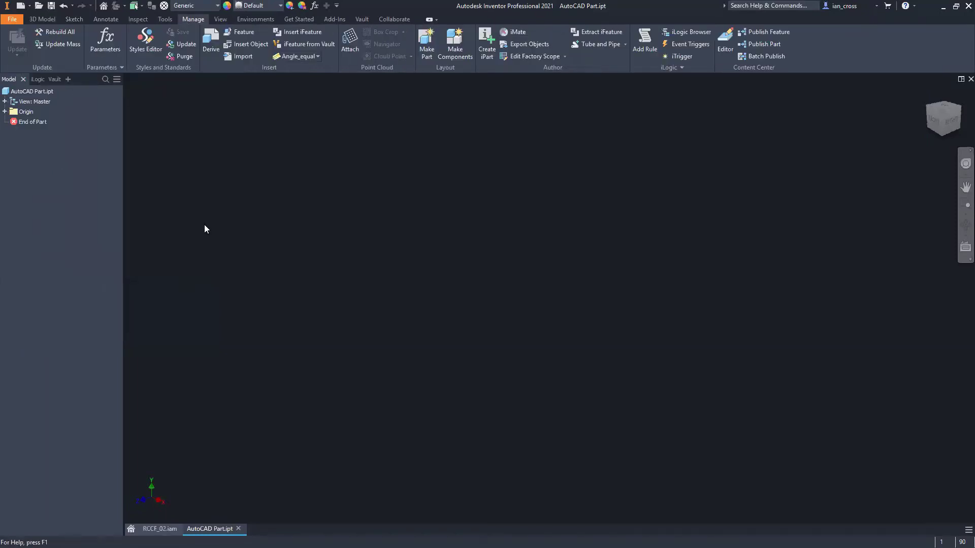
left_click(236, 57)
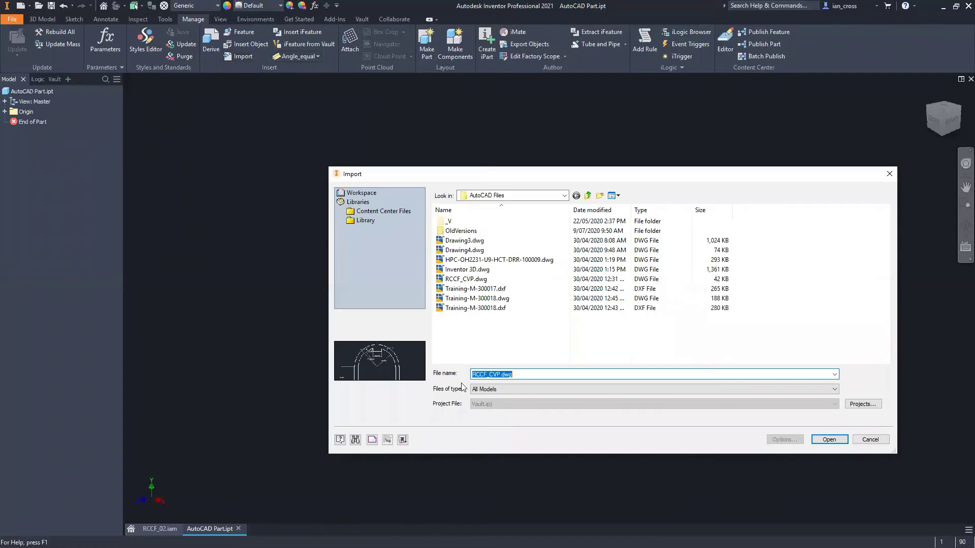
left_click(460, 279)
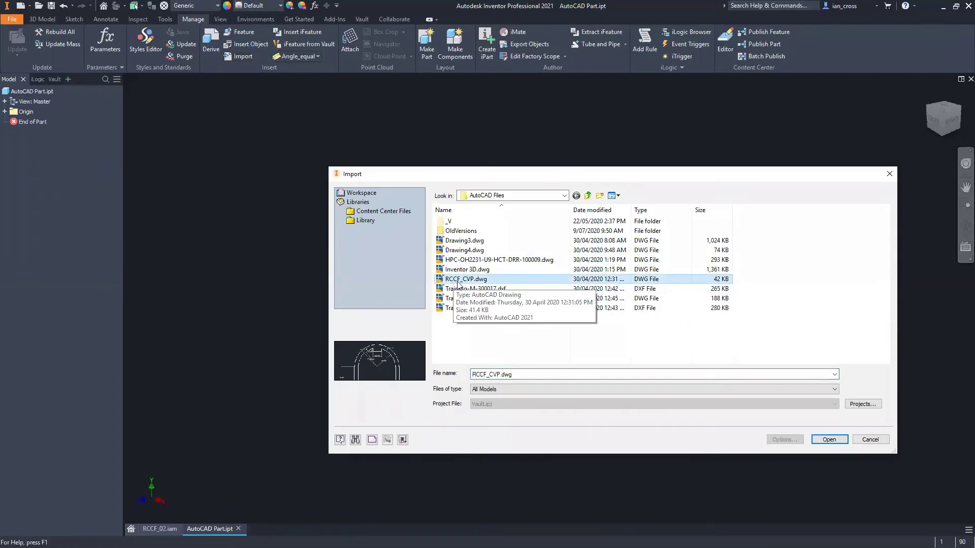
left_click(834, 442)
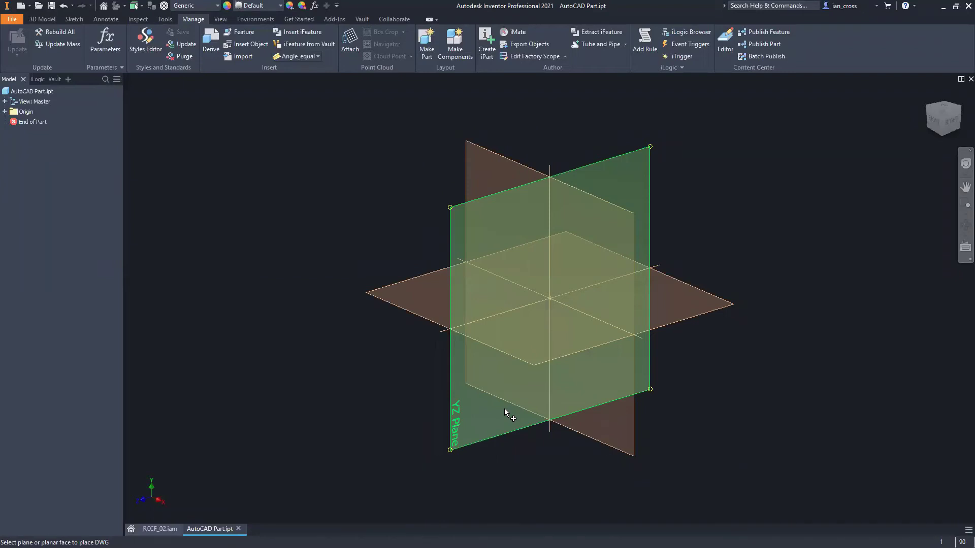
left_click(511, 164)
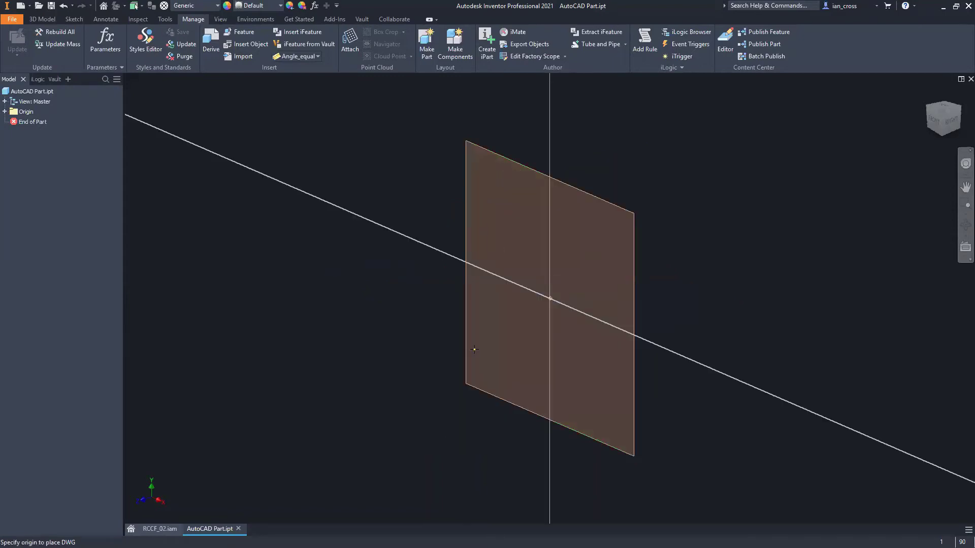
left_click(549, 297)
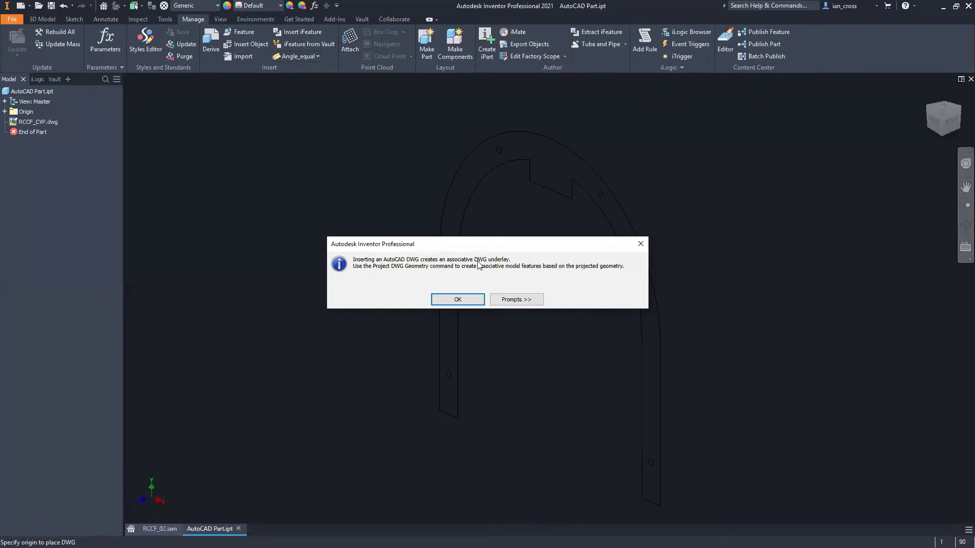
left_click(470, 299)
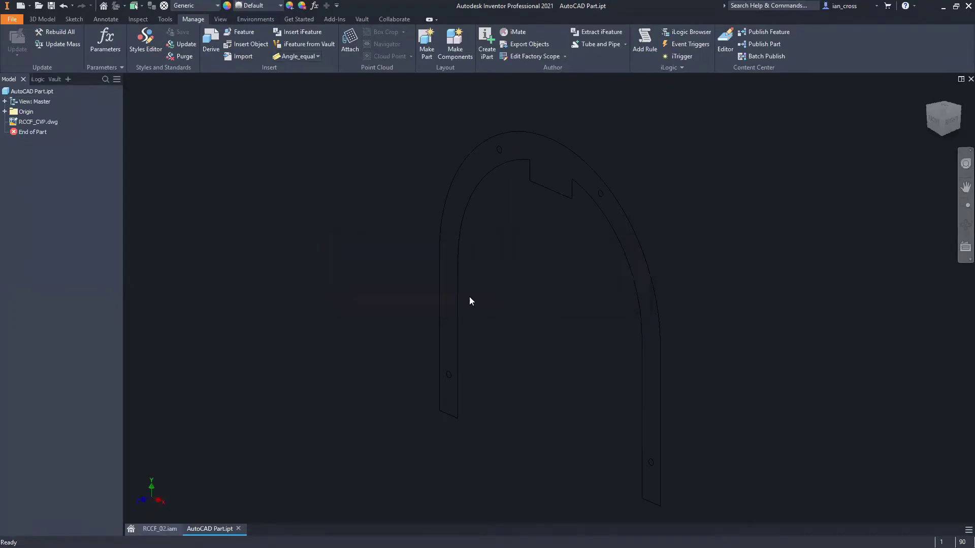
Step: Start a new 2D sketch on the XY plane over the imported DWG underlay
middle_click_drag(352, 234, 316, 242)
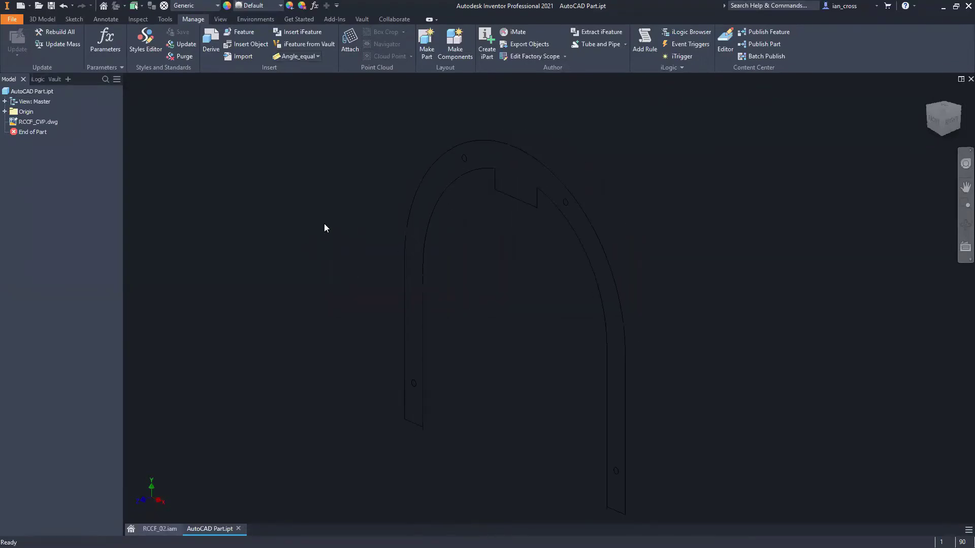
middle_click_drag(379, 398, 341, 388)
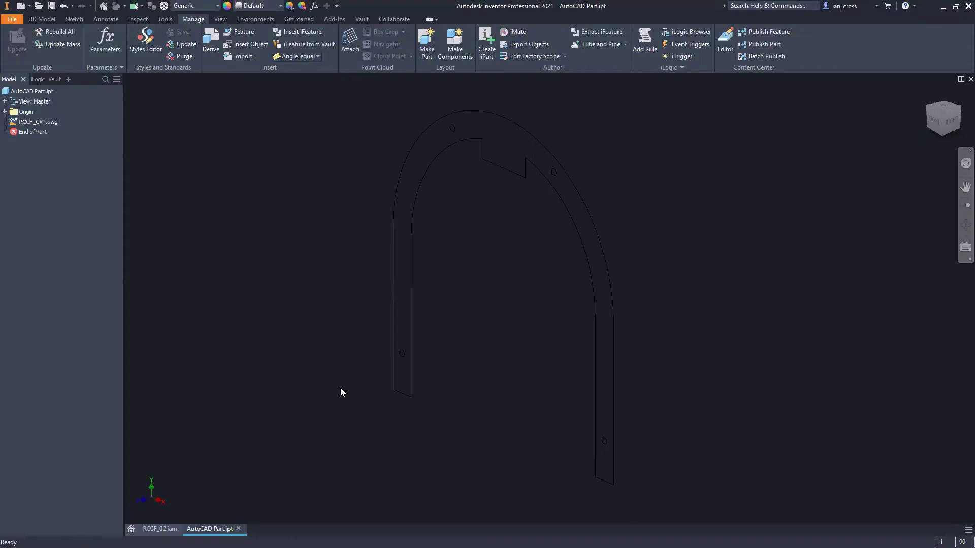
left_click(65, 19)
left_click(28, 39)
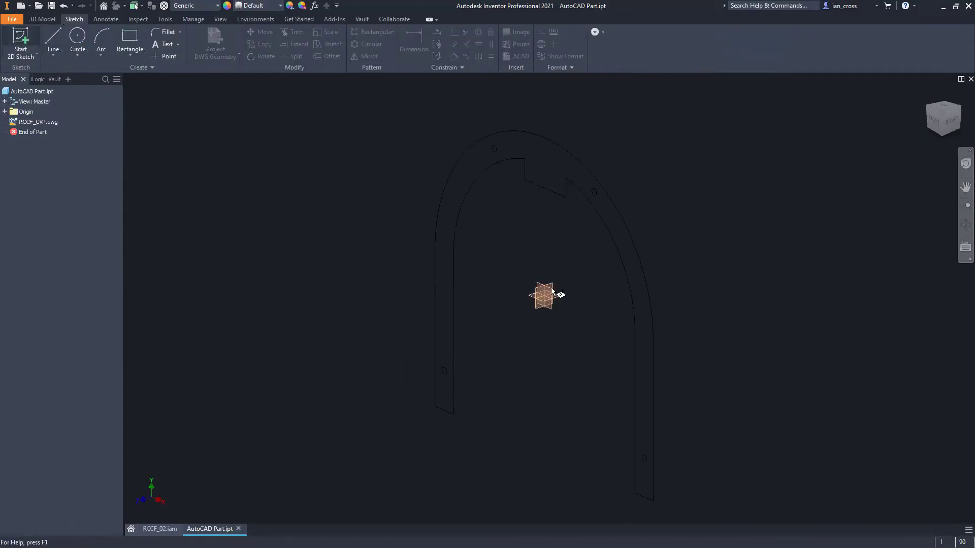
left_click(551, 286)
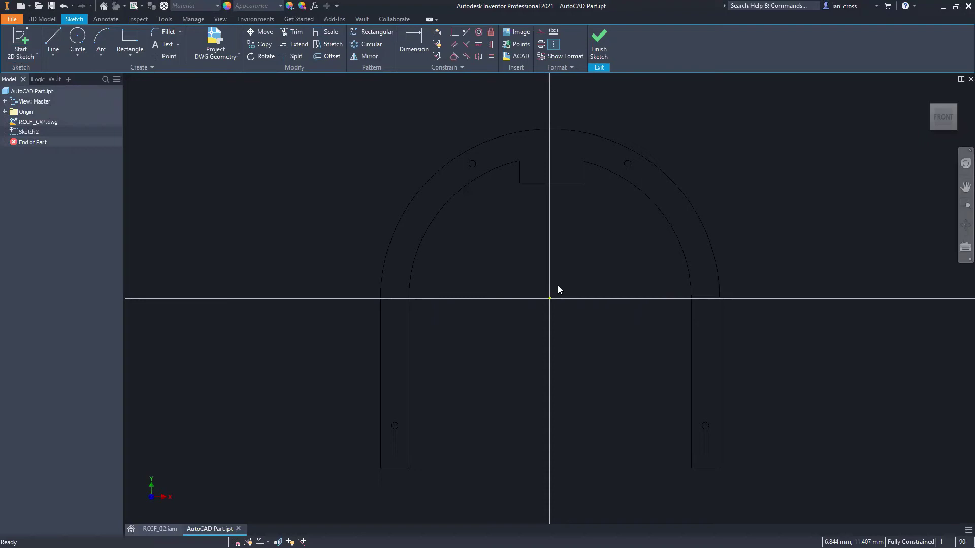
Step: Project the entire arch profile and its holes from the DWG underlay into the sketch, and finish the sketch
left_click(238, 55)
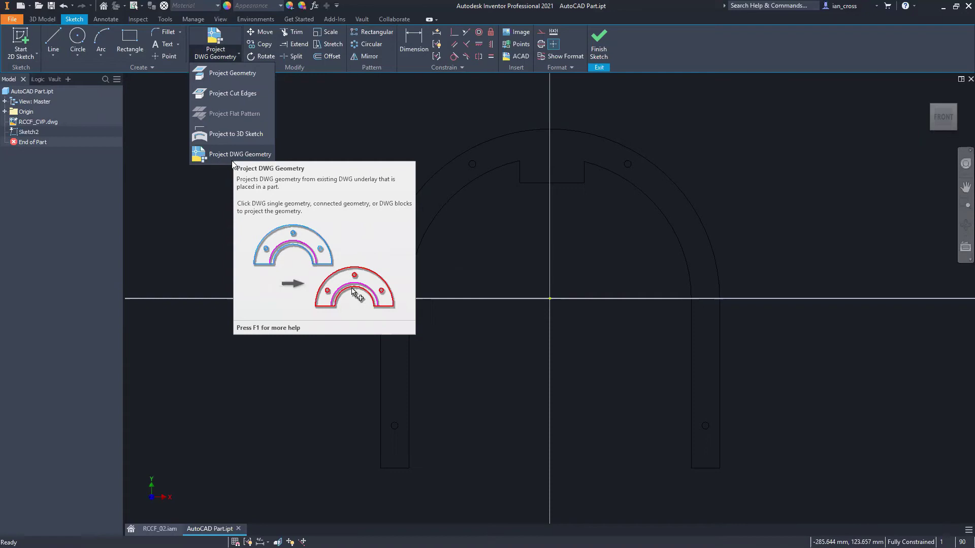
left_click(236, 155)
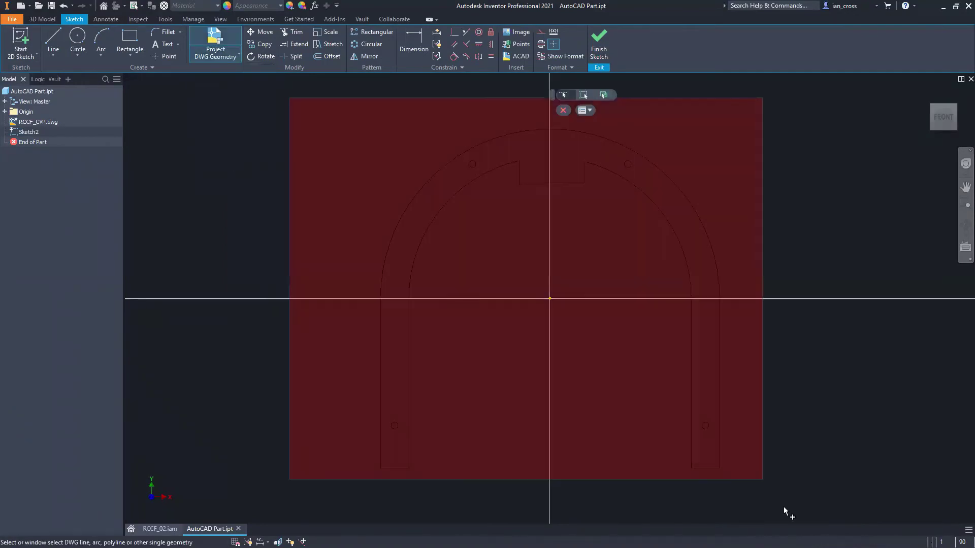
left_click_drag(785, 513, 786, 513)
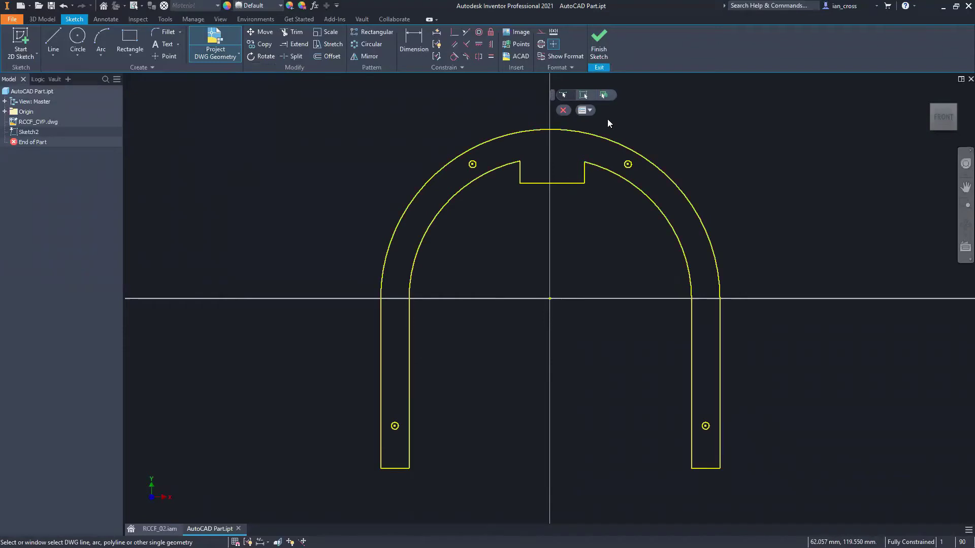
left_click(604, 47)
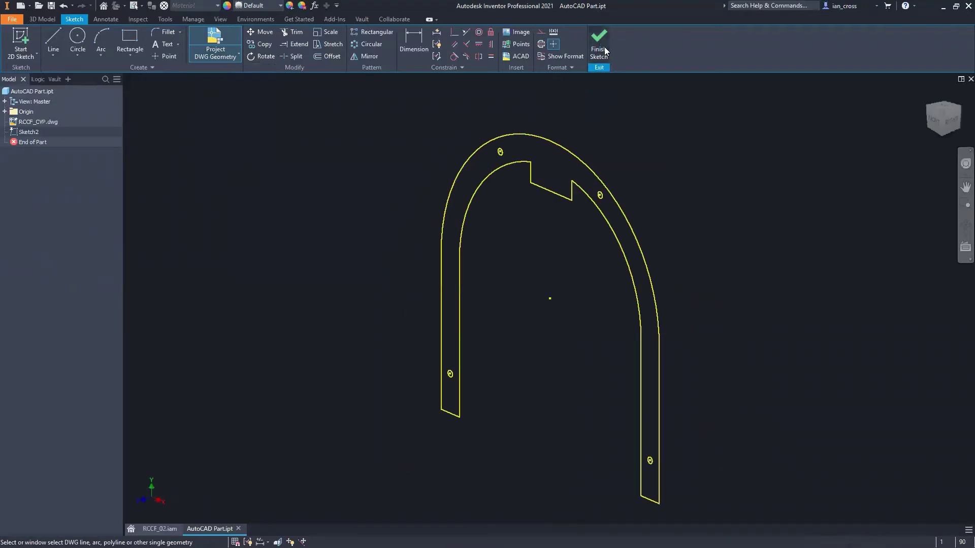
Step: Extrude the projected arch profile symmetrically about the sketch plane with a distance of 5 mm
left_click(532, 148)
left_click(228, 170)
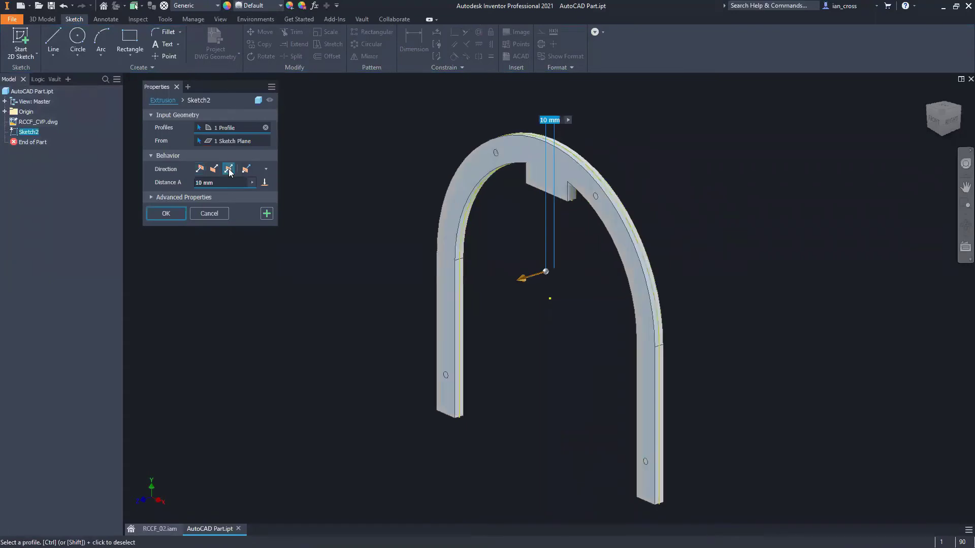
double_click(198, 183)
type("5")
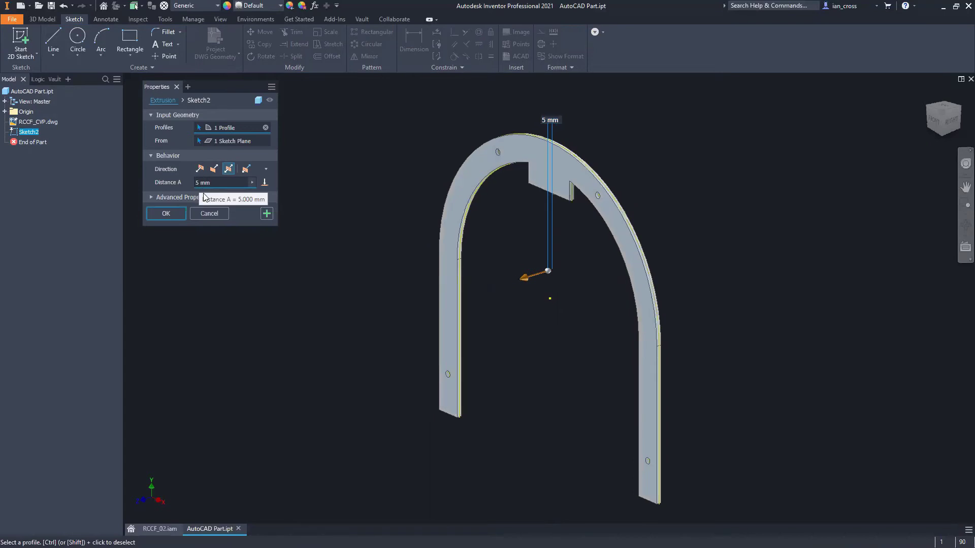
left_click(176, 215)
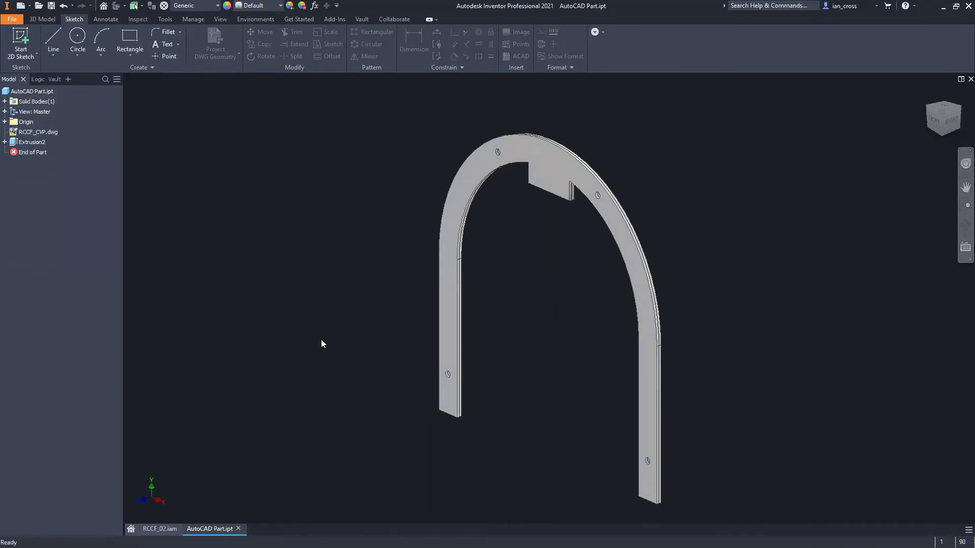
Step: Check the extruded arch from another angle and save the part
key("F4")
left_click_drag(498, 322, 579, 316)
left_click_drag(502, 307, 533, 337)
key("Escape")
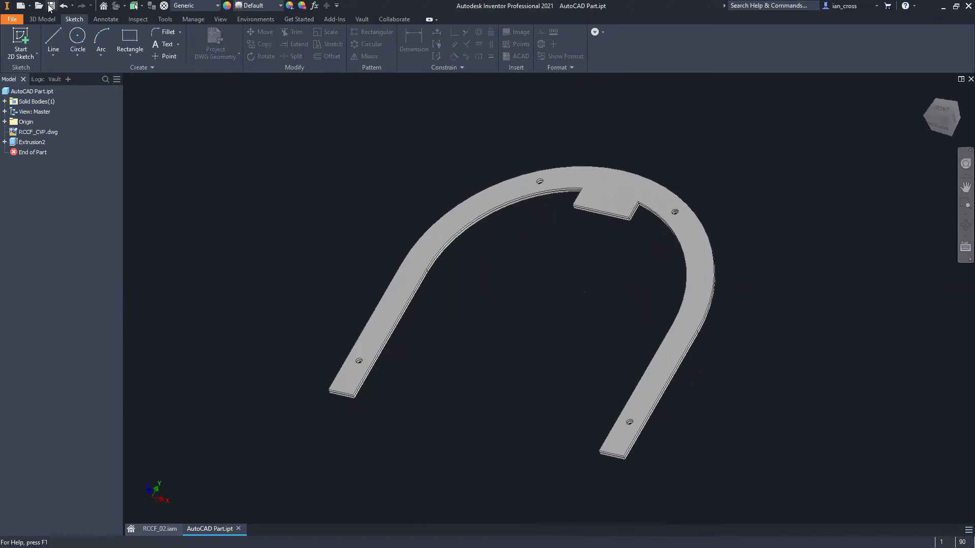
left_click(51, 7)
Step: Place one instance of AutoCAD Part.ipt in the RCCF_02.iam assembly, beside the underside of the upper chassis
left_click(156, 528)
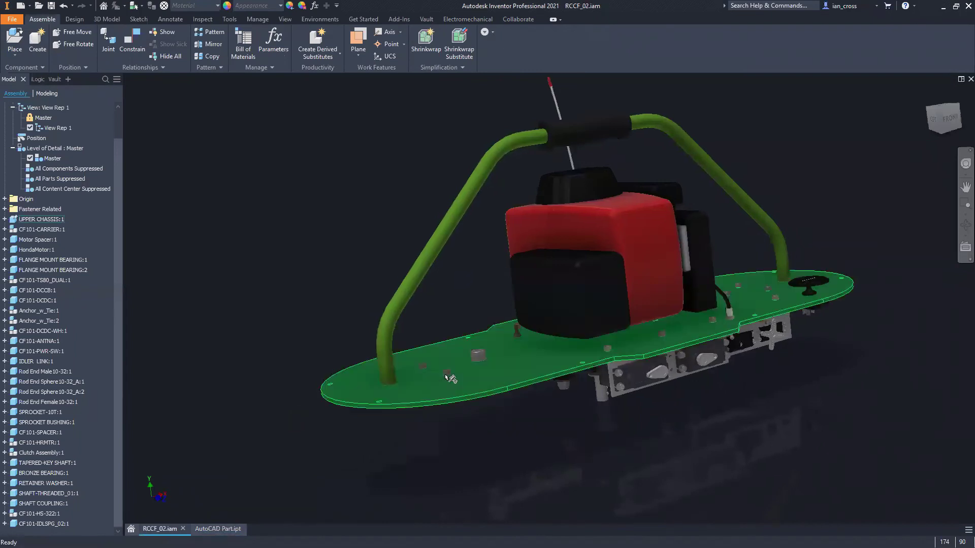
middle_click_drag(632, 384, 611, 307, "shift")
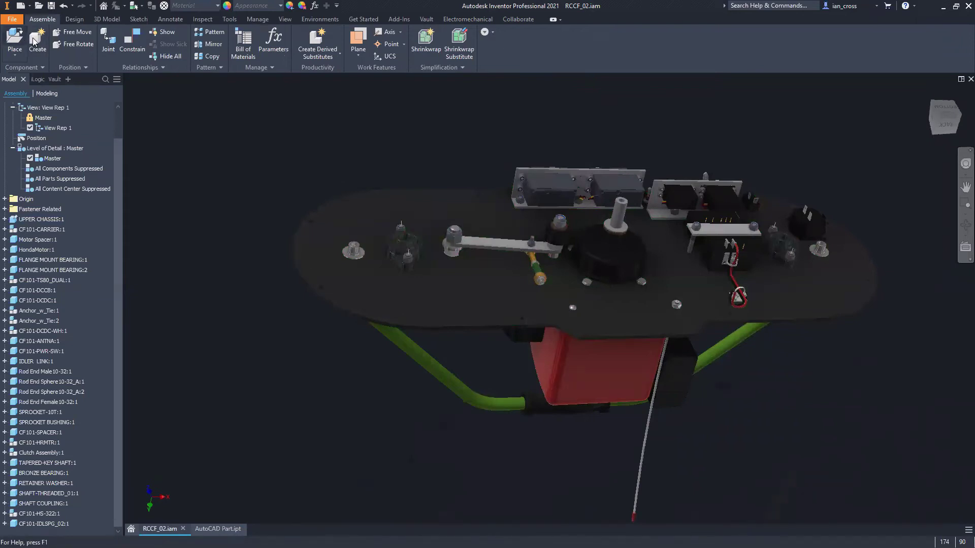
left_click(18, 36)
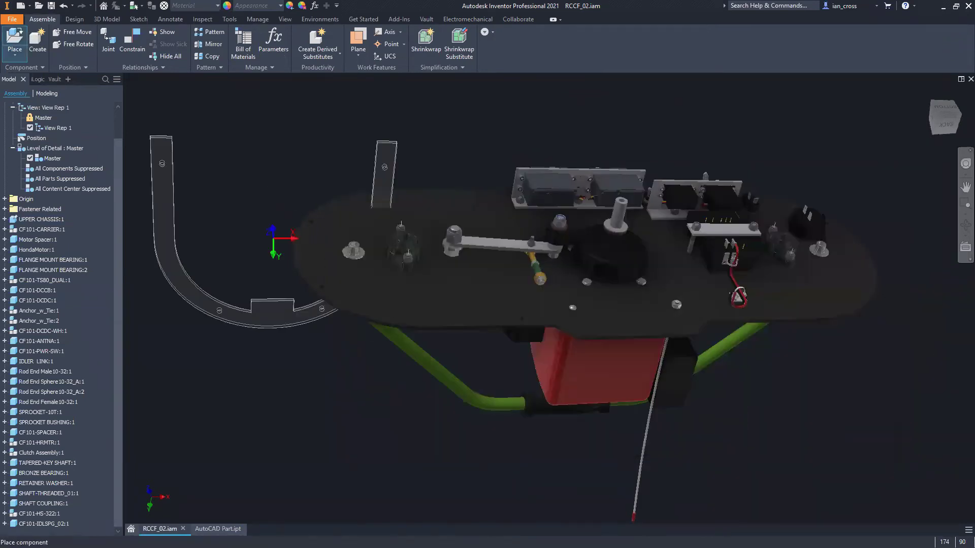
left_click(268, 188)
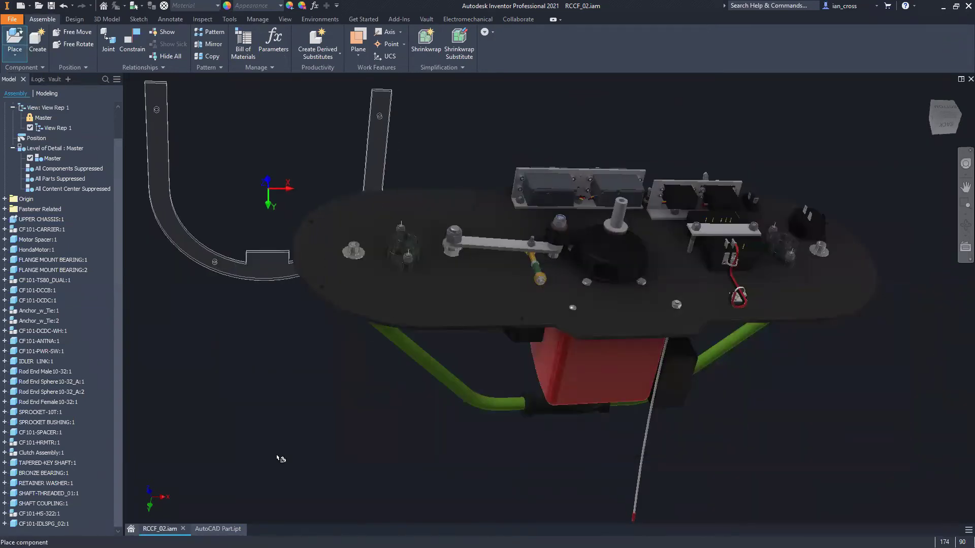
right_click(292, 397)
left_click(320, 390)
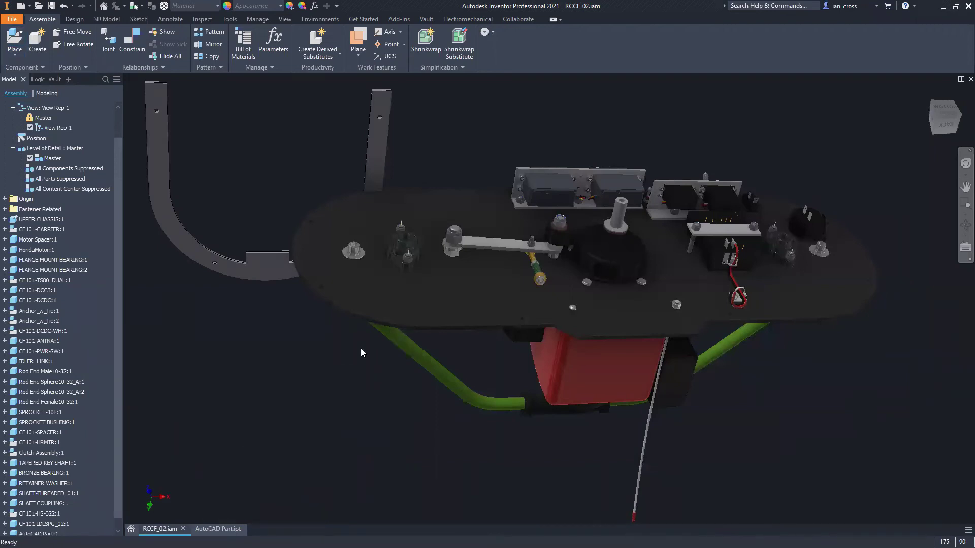
Step: Constrain the arch part's flat face to the underside of the upper chassis with a flush solution at 0 offset
key("F4")
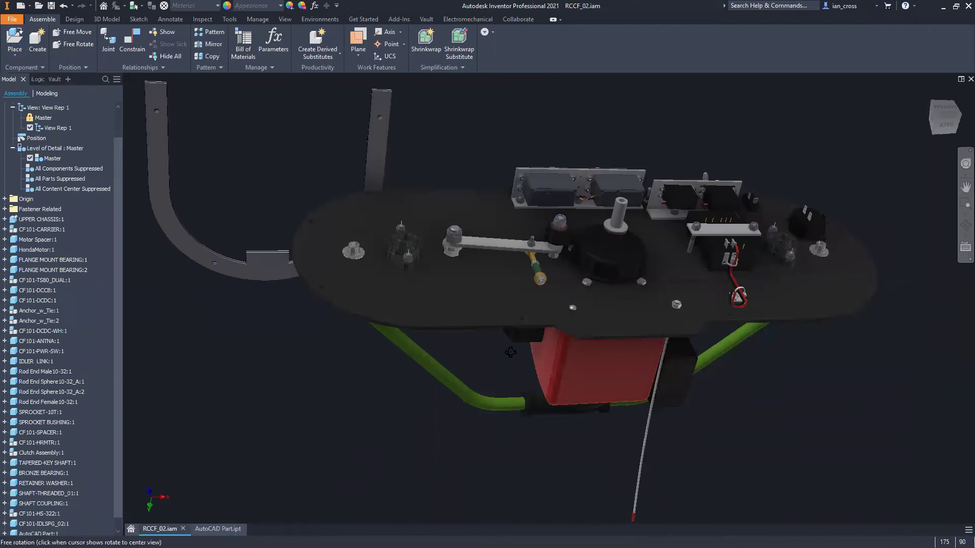
left_click_drag(510, 352, 406, 325)
left_click(141, 46)
left_click(148, 212)
left_click(468, 324)
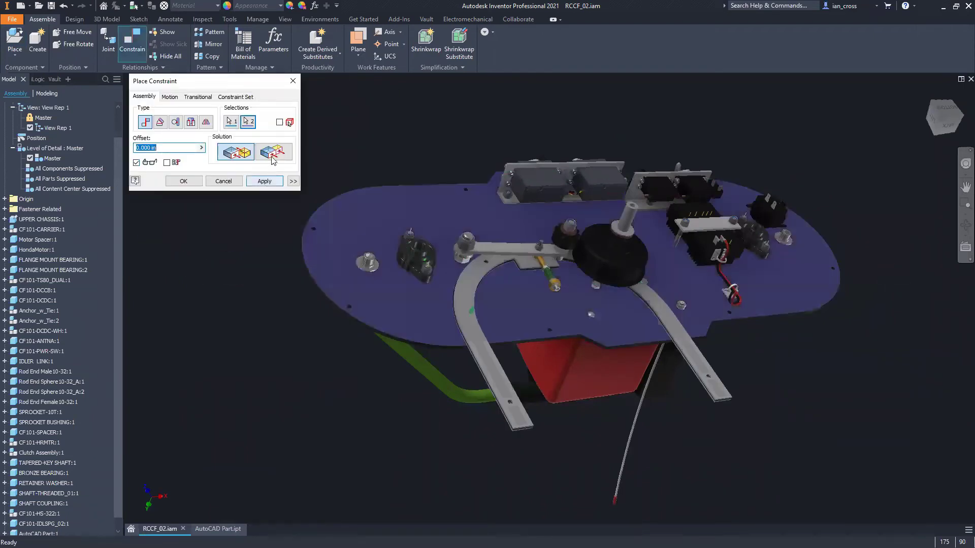
left_click(273, 160)
left_click(264, 181)
Step: Constrain the straight outer side face of the arch flush with the straight edge face of the upper chassis at 0 offset
scroll(548, 386, "down", 4)
left_click(453, 307)
left_click(559, 277)
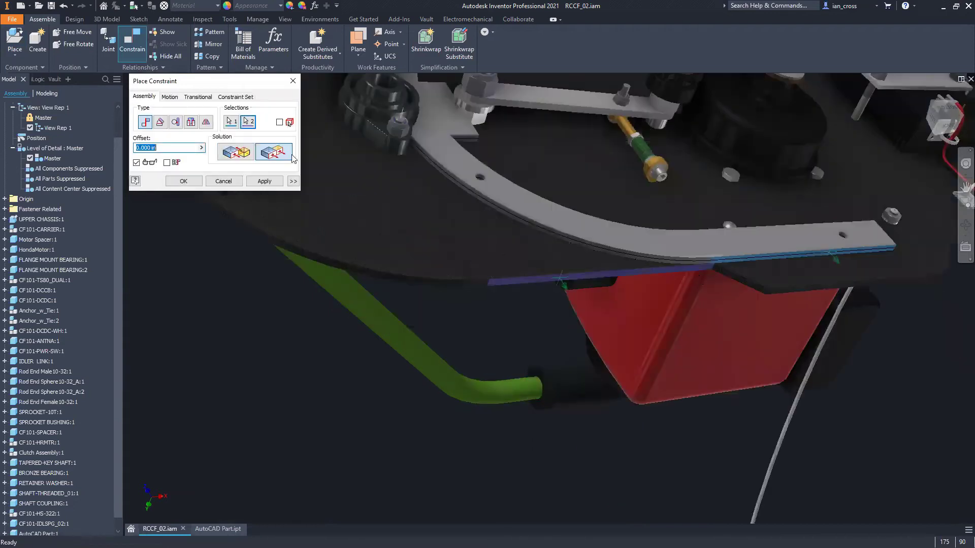
left_click(264, 181)
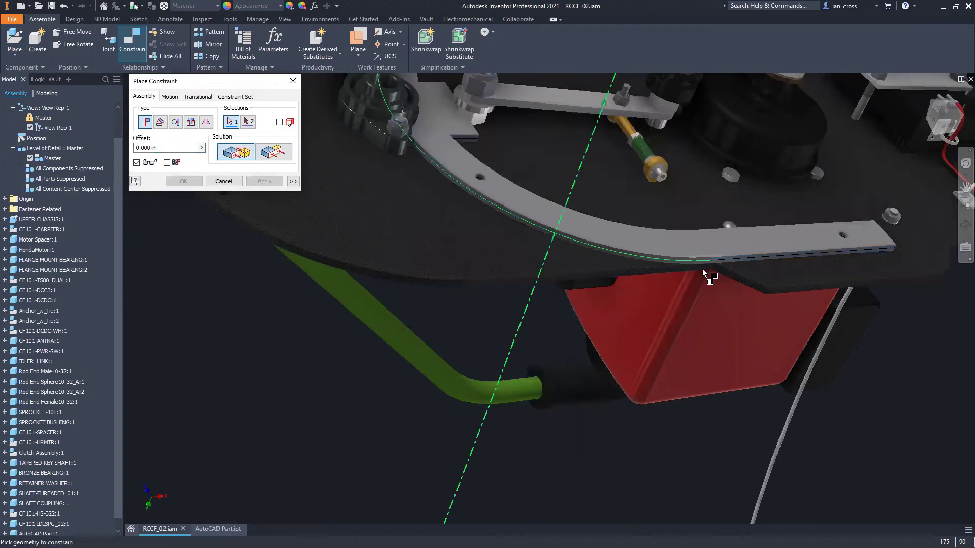
Step: Mate the corner edge at the end of the arch's arm to the corner edge on the chassis's outer rim at 0 offset
left_click(715, 268)
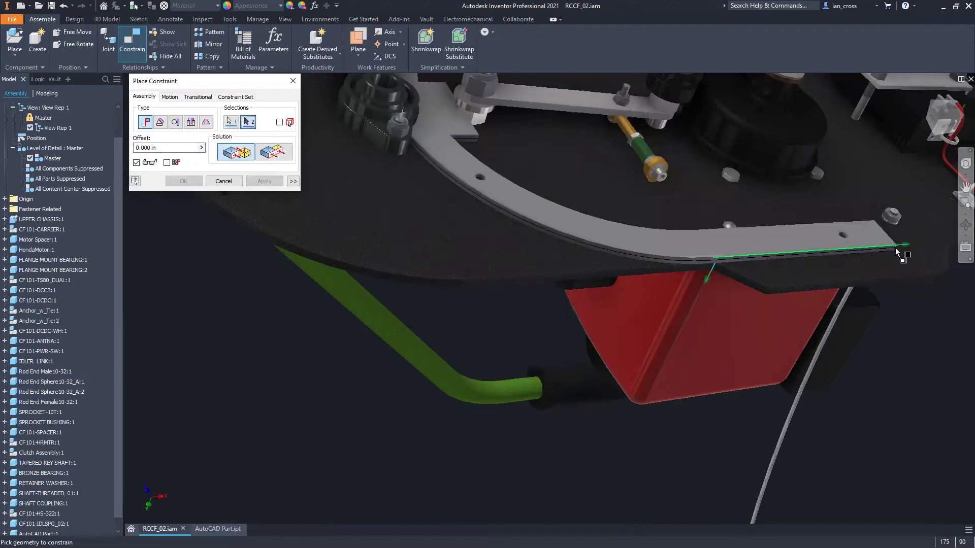
left_click(897, 251)
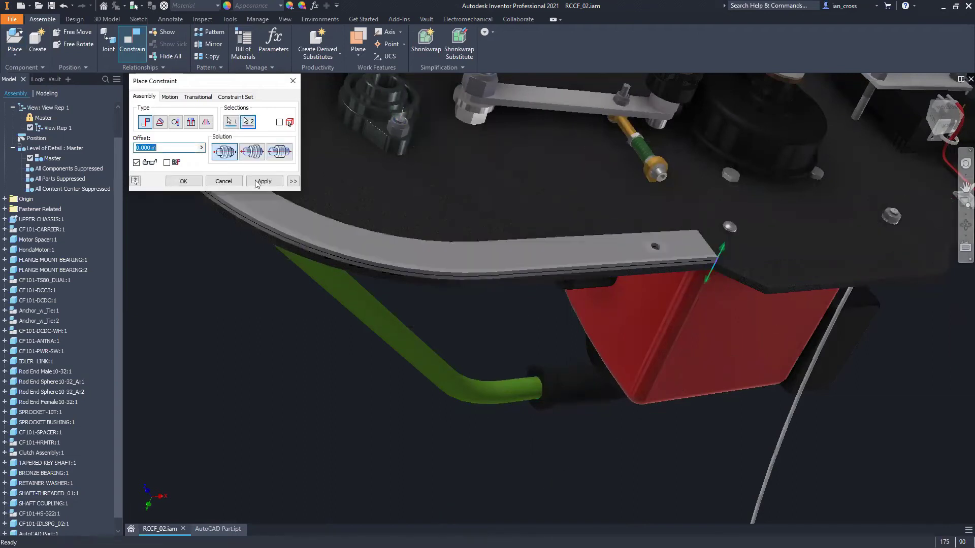
left_click(260, 181)
left_click(223, 181)
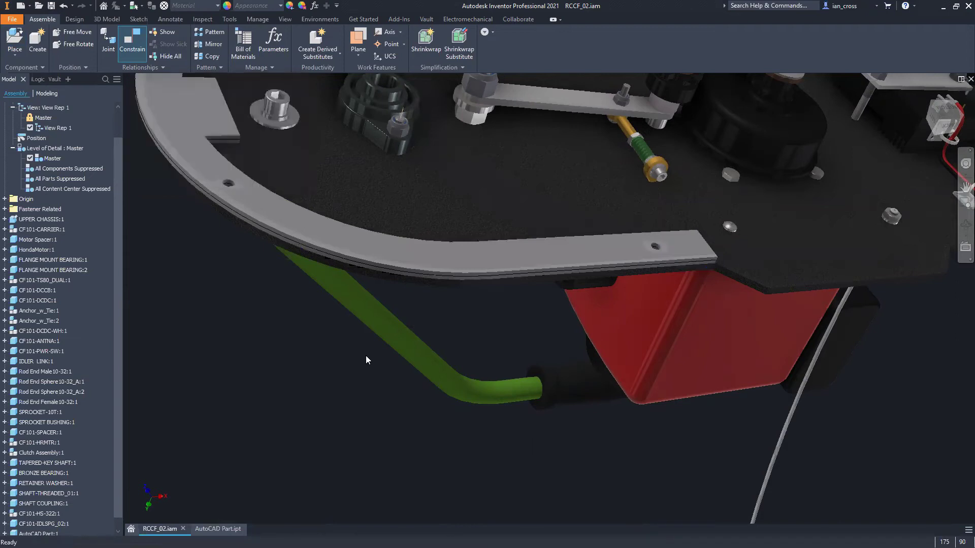
scroll(365, 356, "down", 5)
key("F4")
left_click_drag(585, 295, 583, 298)
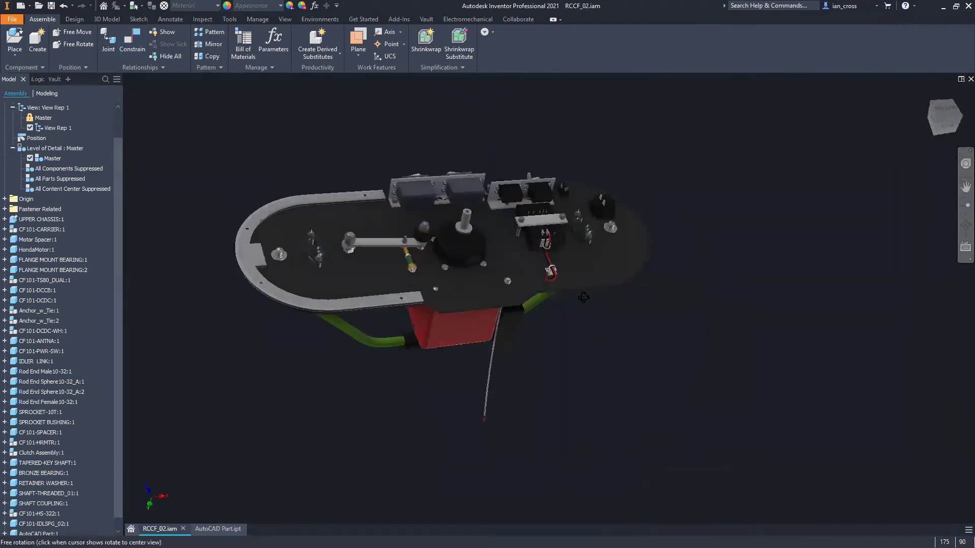
left_click_drag(607, 392, 583, 336)
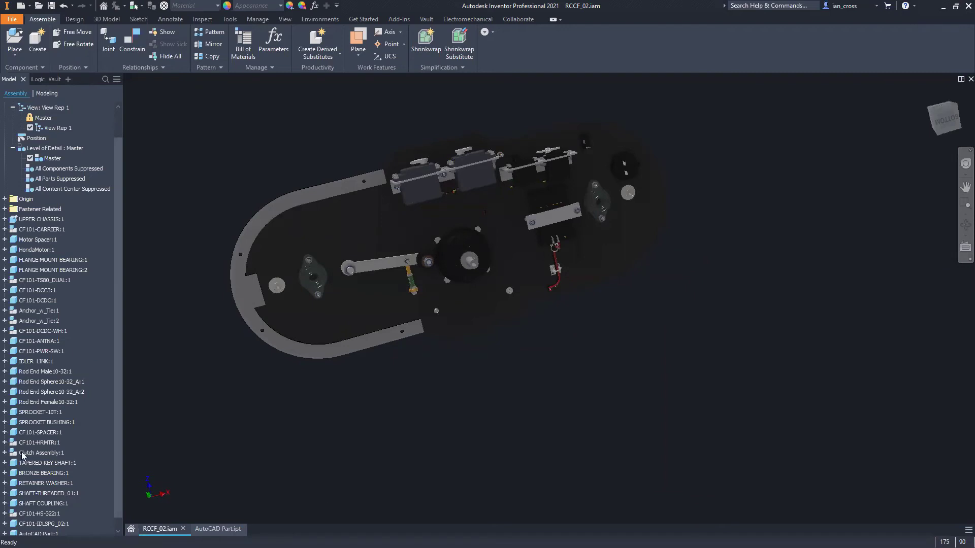
scroll(22, 454, "down", 1)
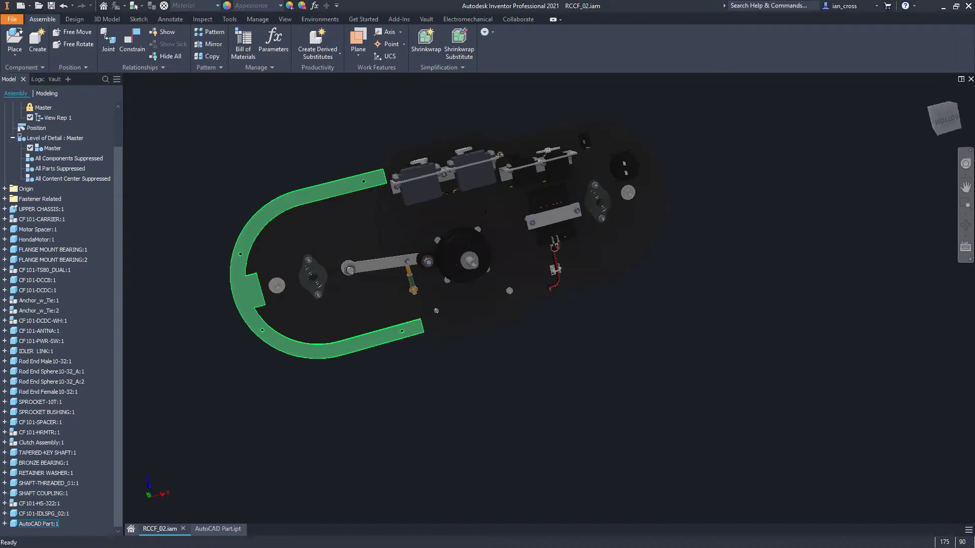
Step: Switch to AutoCAD and examine the dimensional constraints on the arch profile and its tab in RCCF_CVP.dwg
key("alt+Tab")
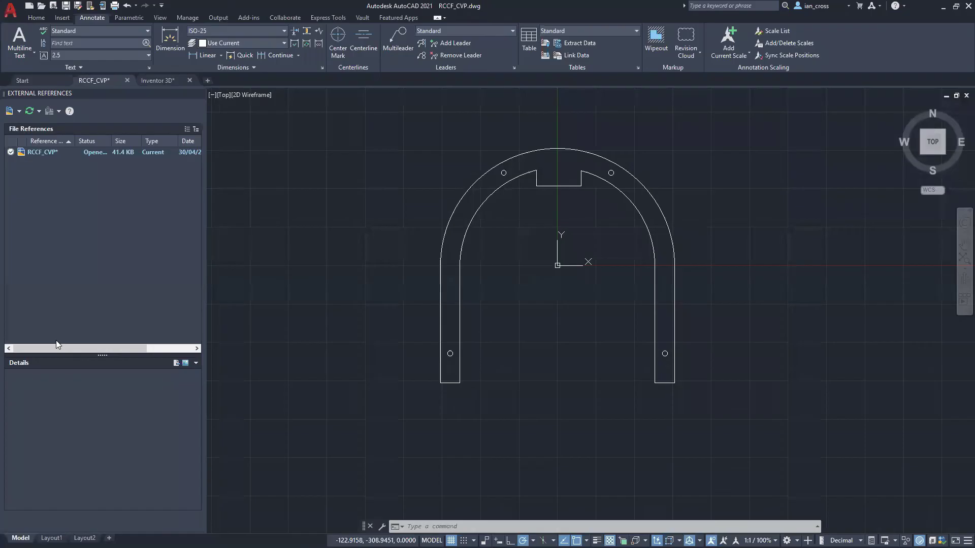
left_click(462, 237)
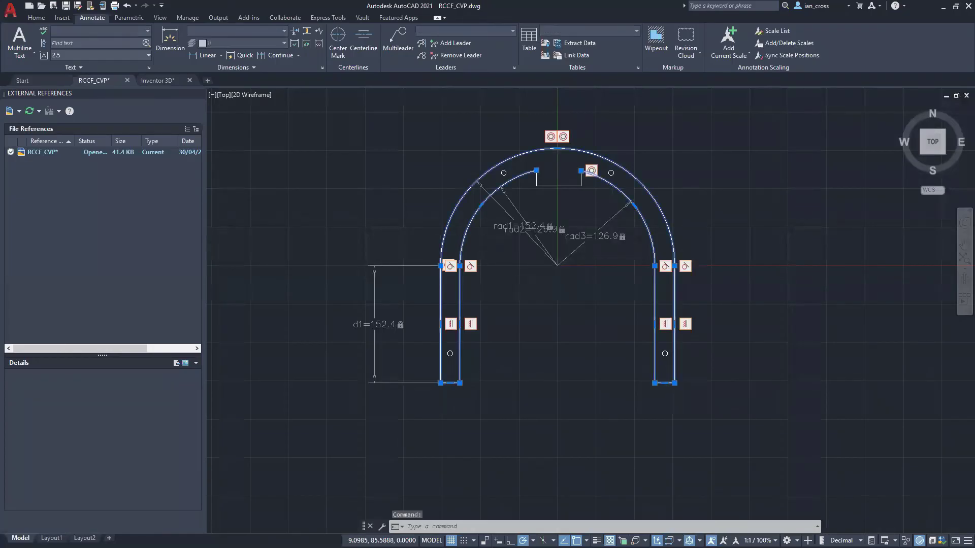
scroll(561, 202, "up", 3)
key("Escape")
key("Escape")
left_click(510, 164)
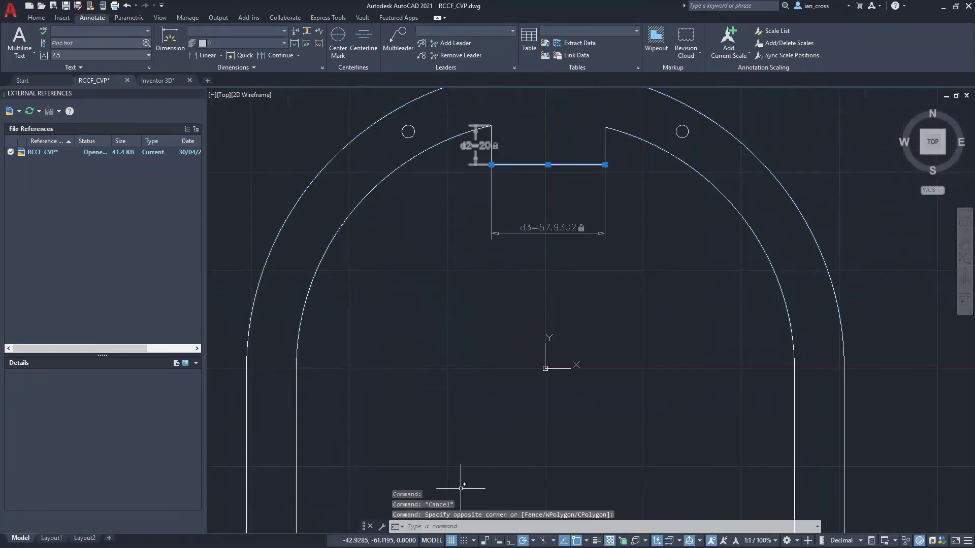
Step: Try to edit the tab's d2 depth constraint through its text and through the properties of the tab's side line
double_click(478, 145)
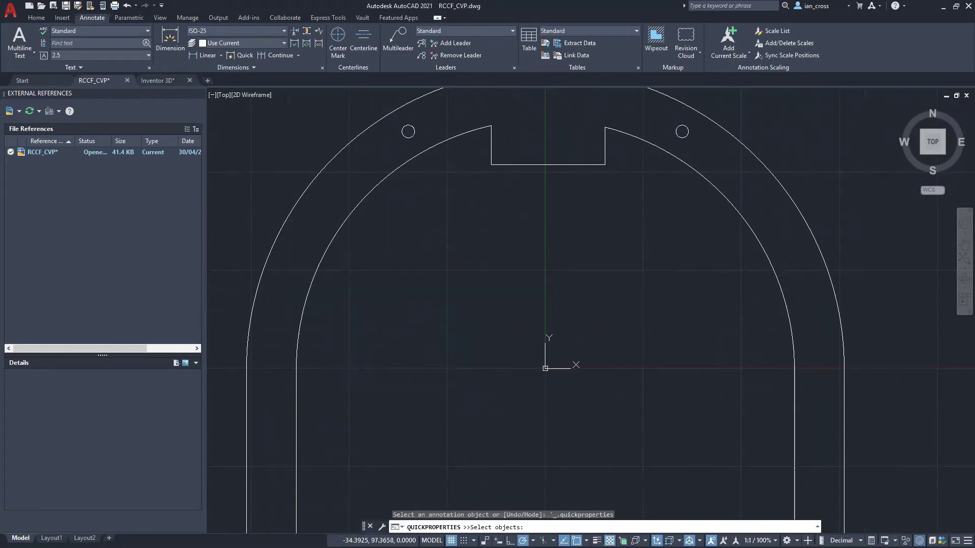
key("Escape")
left_click(482, 147)
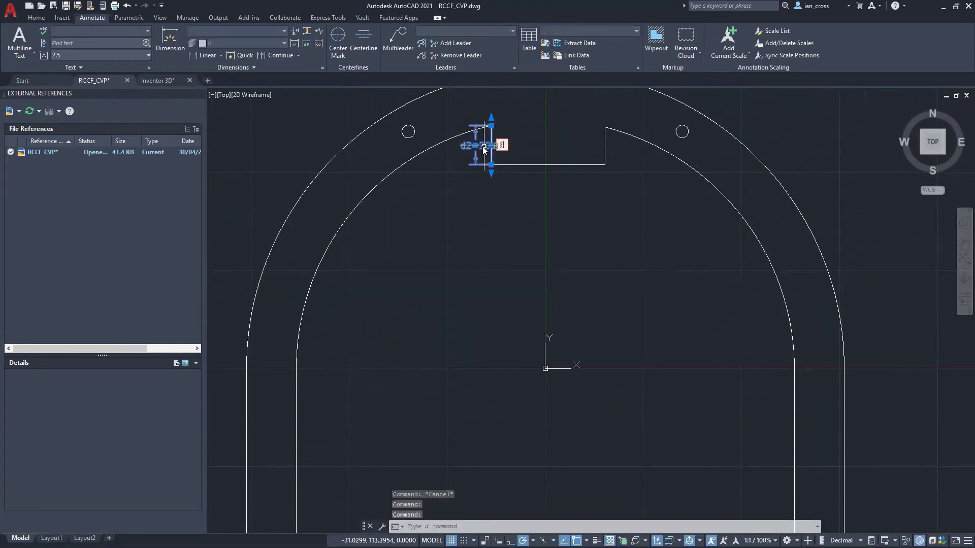
right_click(483, 150)
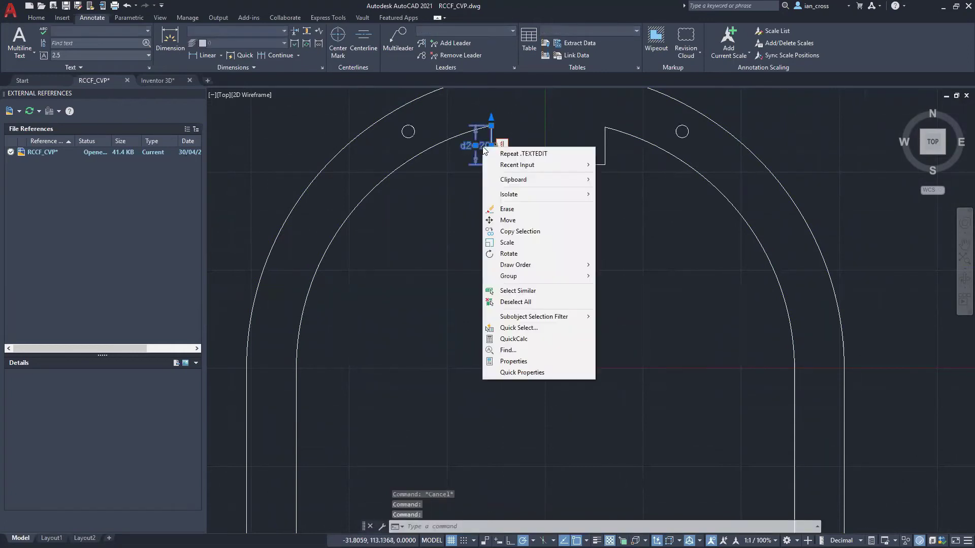
left_click(514, 362)
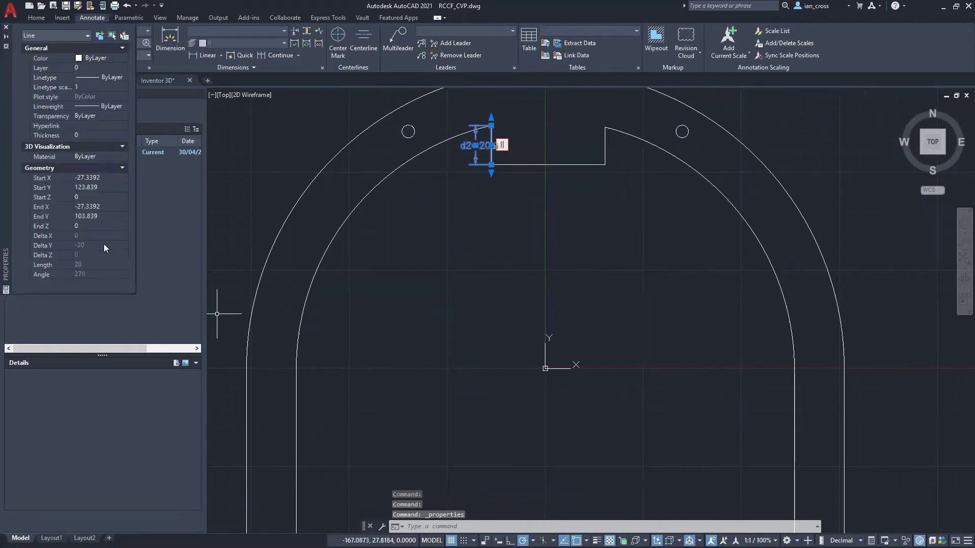
left_click(92, 246)
key("Escape")
key("Escape")
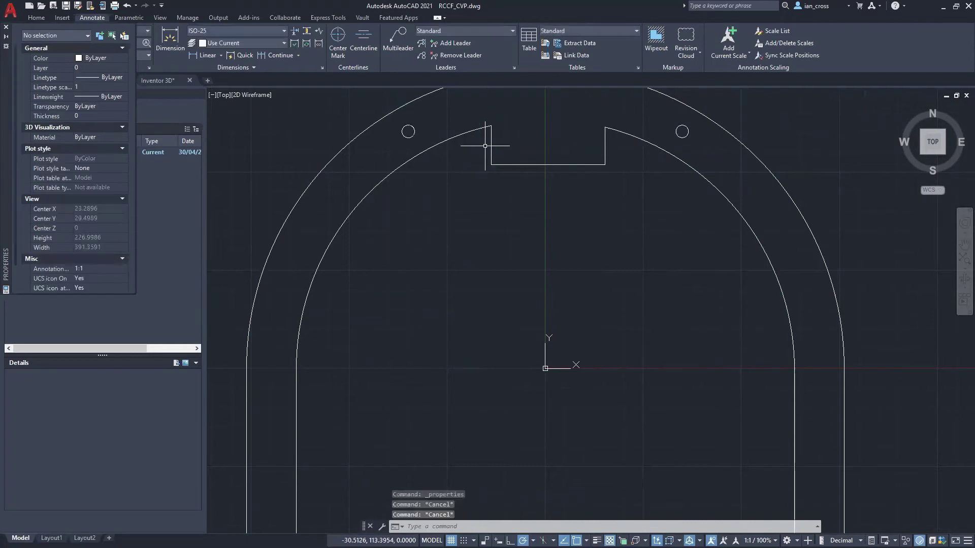
left_click(500, 145)
left_click(483, 146)
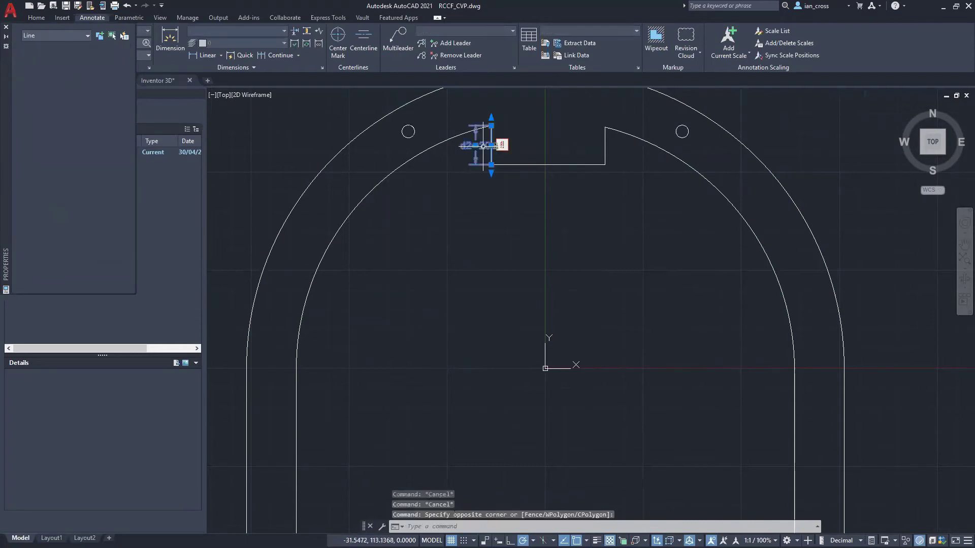
double_click(483, 146)
left_click(490, 145)
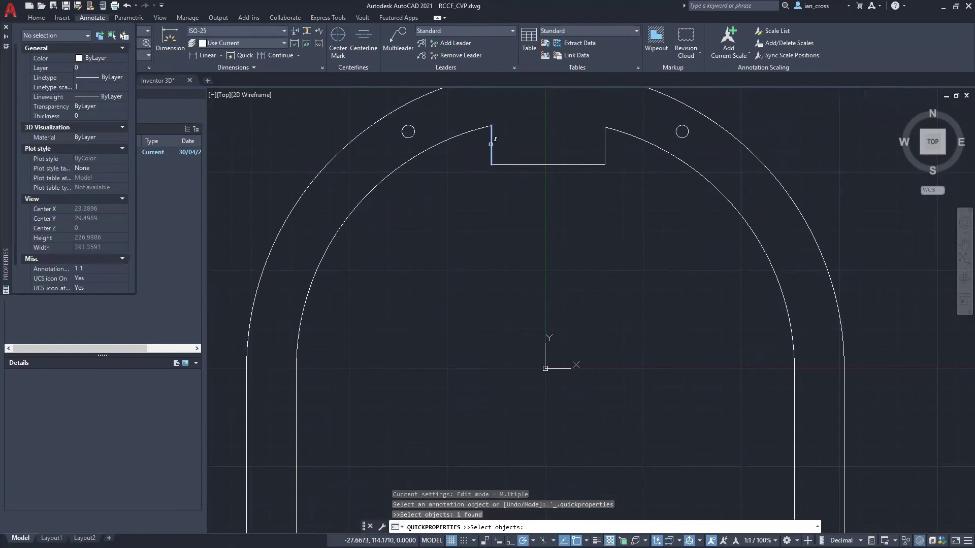
key("Escape")
Step: Try to move the tab's horizontal line downward by stretching its midpoint, and undo the stretch
left_click(513, 161)
key("Escape")
left_click(518, 159)
left_click(512, 178)
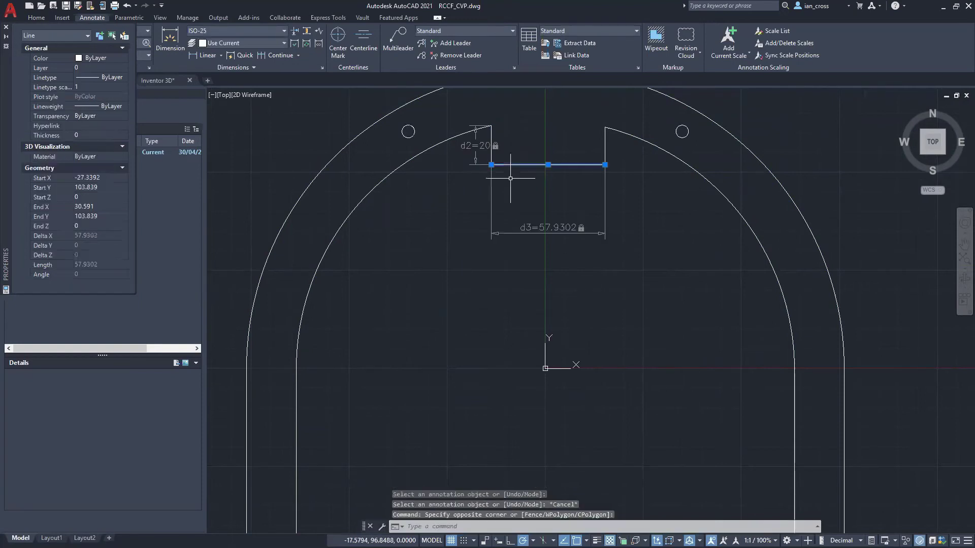
left_click(548, 164)
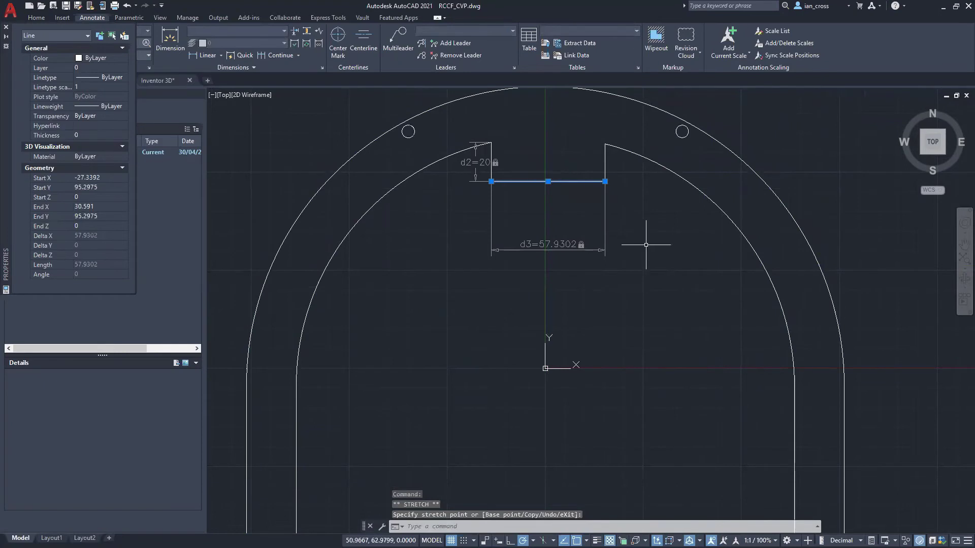
key("ctrl+z")
Step: Delete the d2 dimensional constraint that fixes the tab's depth
left_click(476, 147)
left_click(473, 147)
key("Delete")
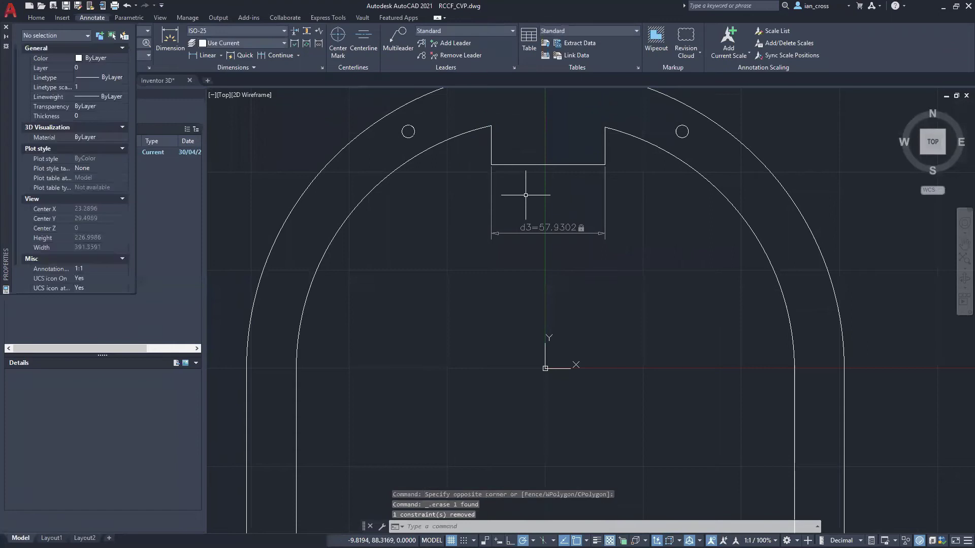
Step: Stretch the tab's horizontal line about 8 units downward by its midpoint to deepen the tab, and save the drawing
left_click(548, 165)
left_click(548, 165)
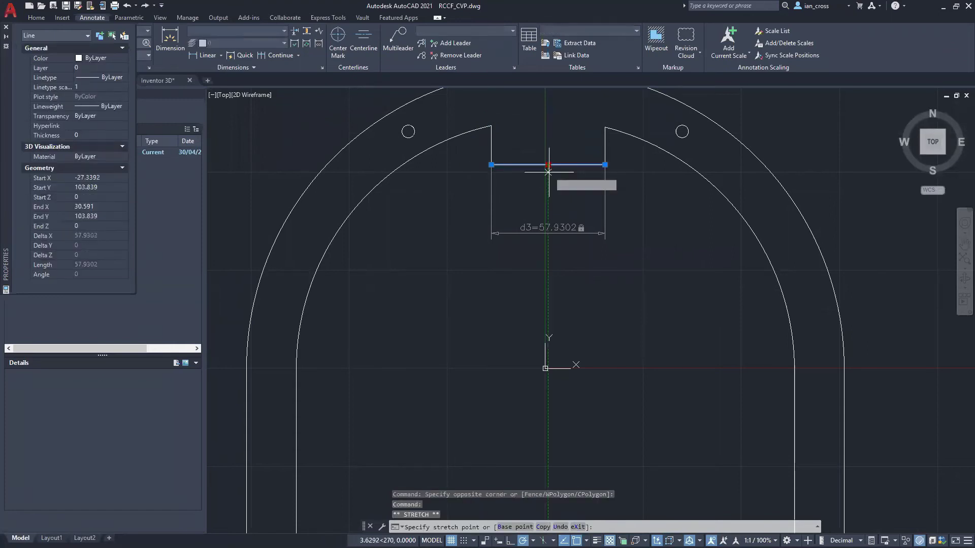
left_click(547, 180)
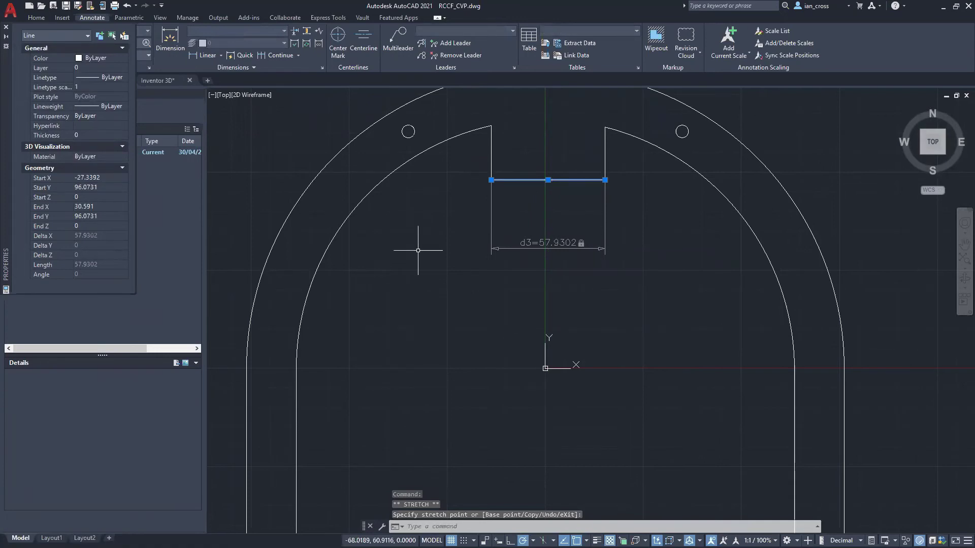
key("Escape")
key("Escape")
key("Escape")
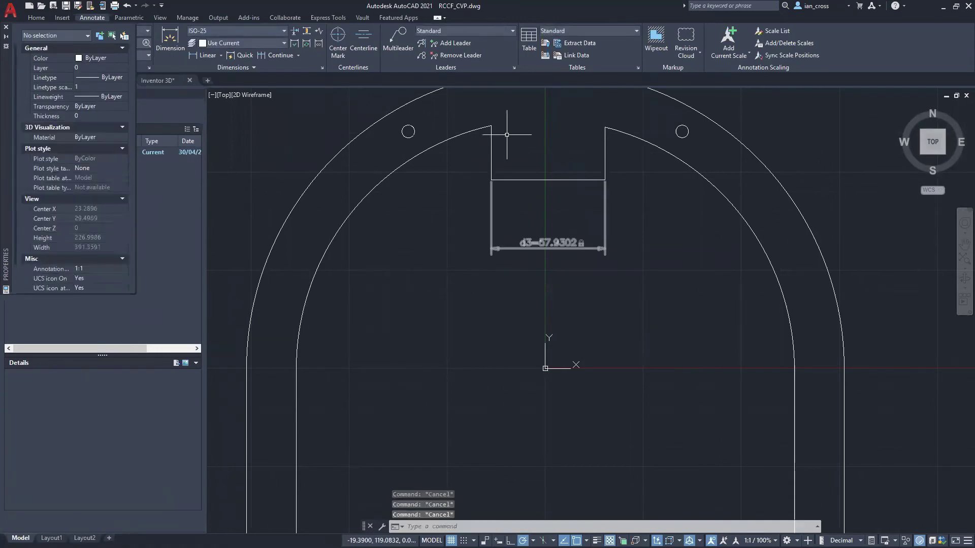
left_click(66, 6)
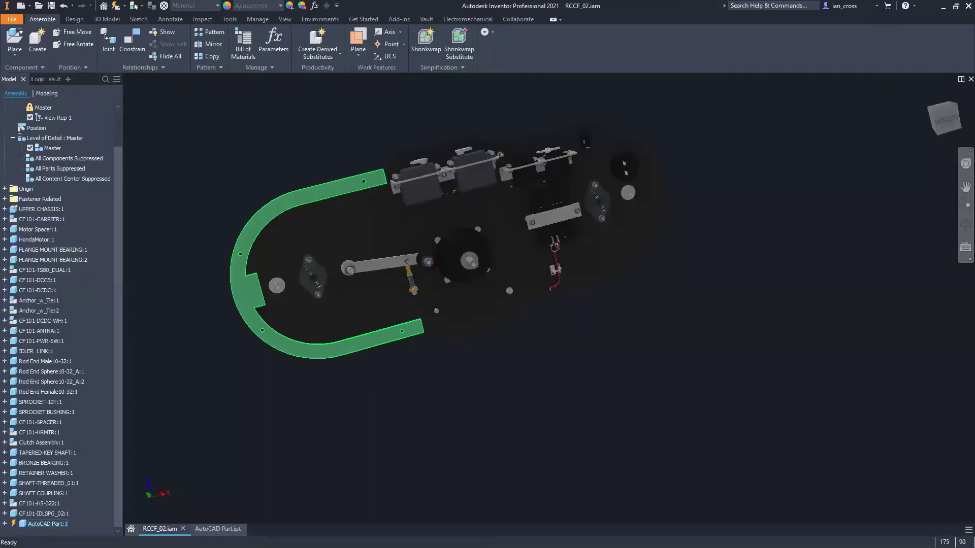
Step: Switch to Inventor and examine the arch part and its tab in the RCCF_02.iam assembly from another angle
key("F4")
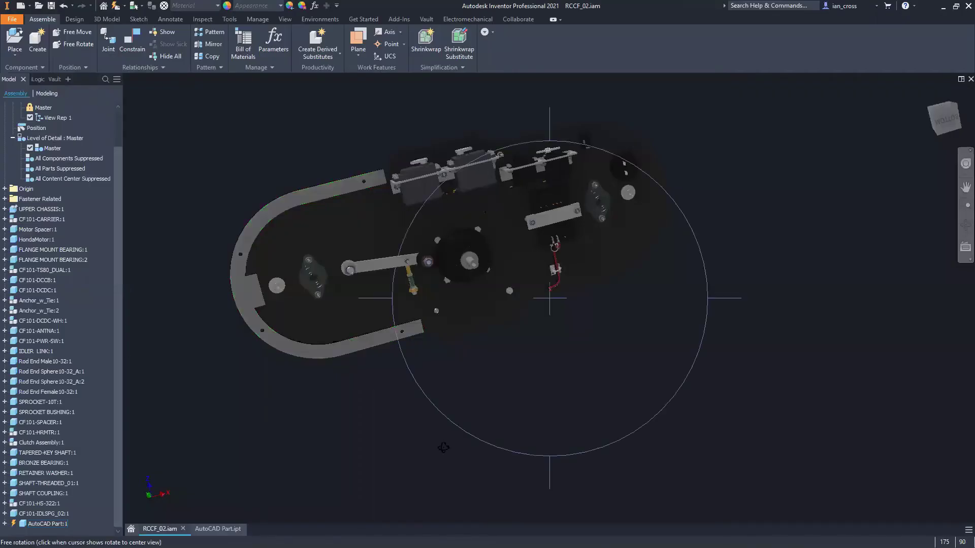
left_click_drag(495, 408, 494, 390)
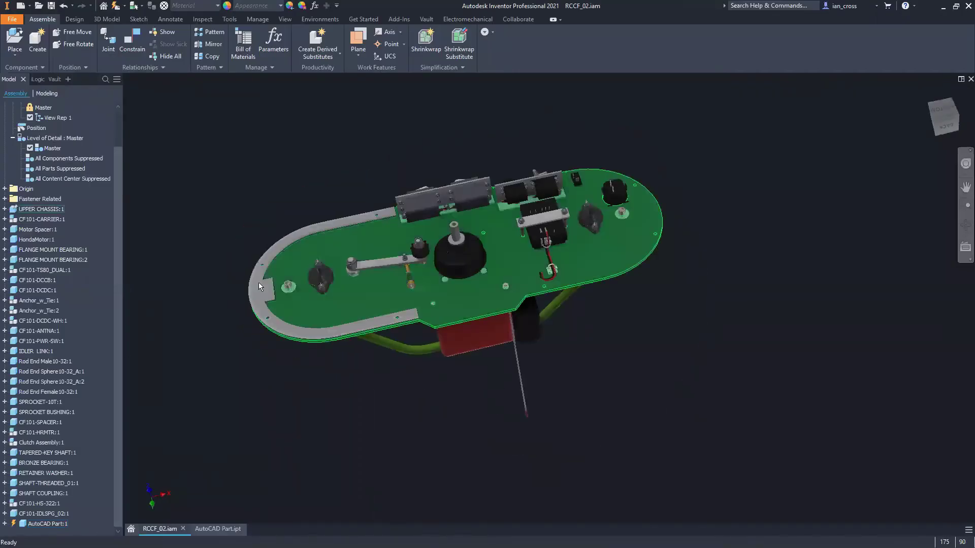
scroll(261, 275, "up", 3)
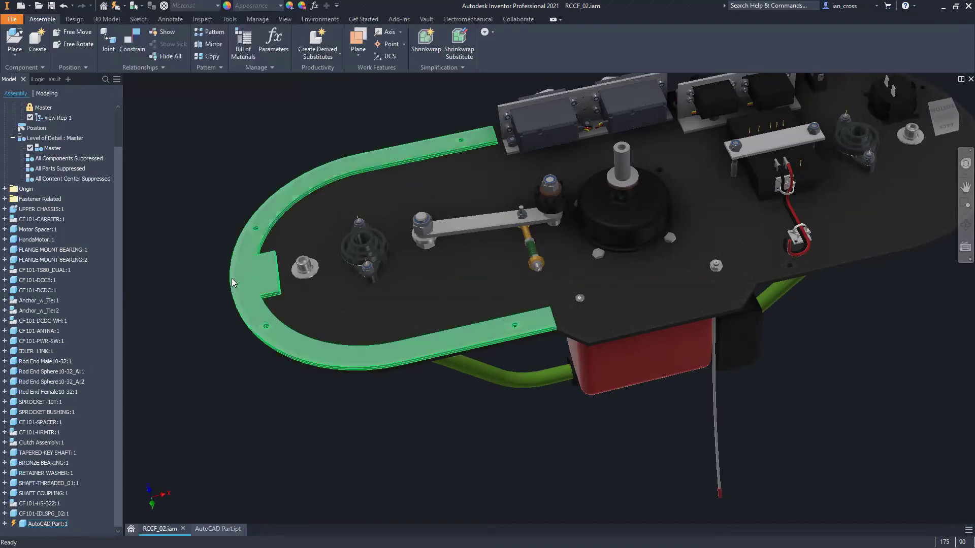
scroll(231, 278, "down", 3)
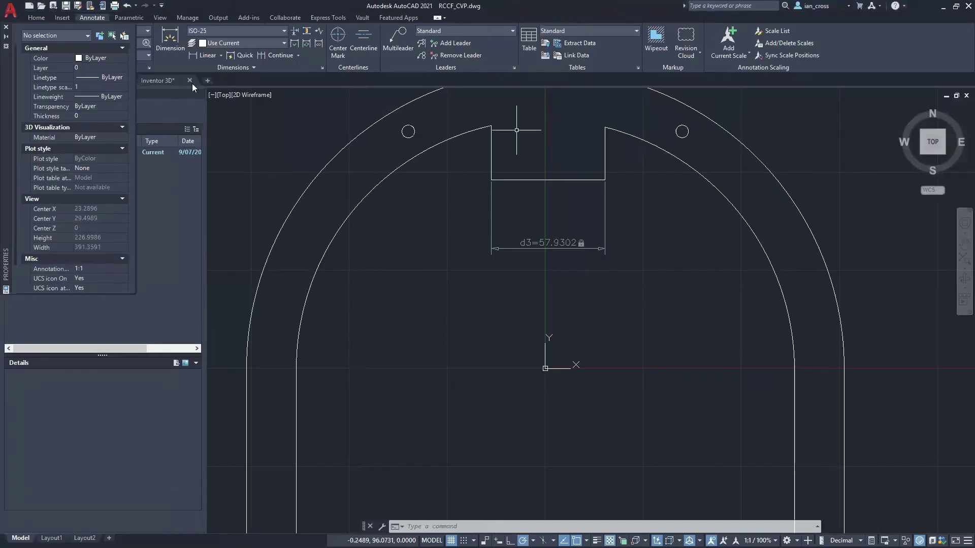
Step: Switch to the Inventor 3D.dwg drawing in AutoCAD and show the whole Layout1 sheet
left_click(170, 80)
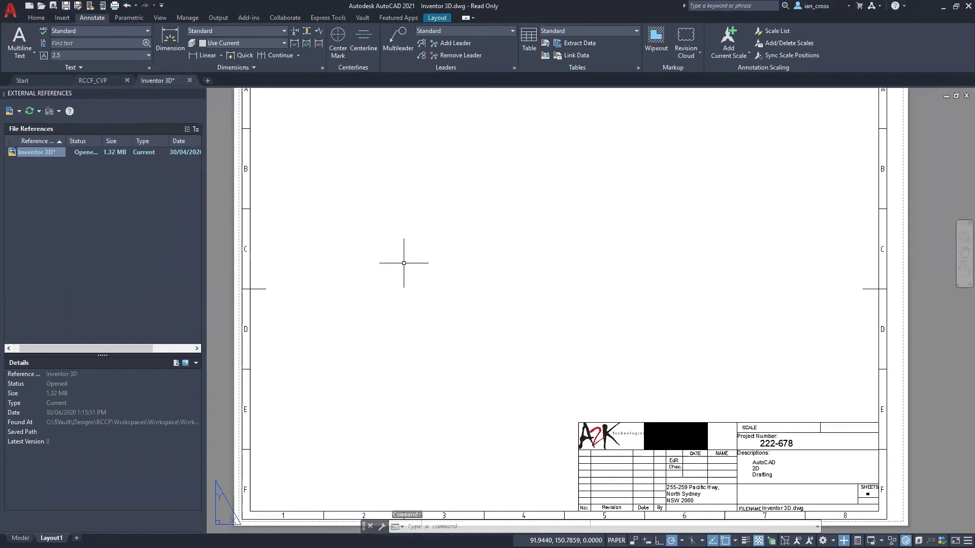
scroll(418, 258, "down", 2)
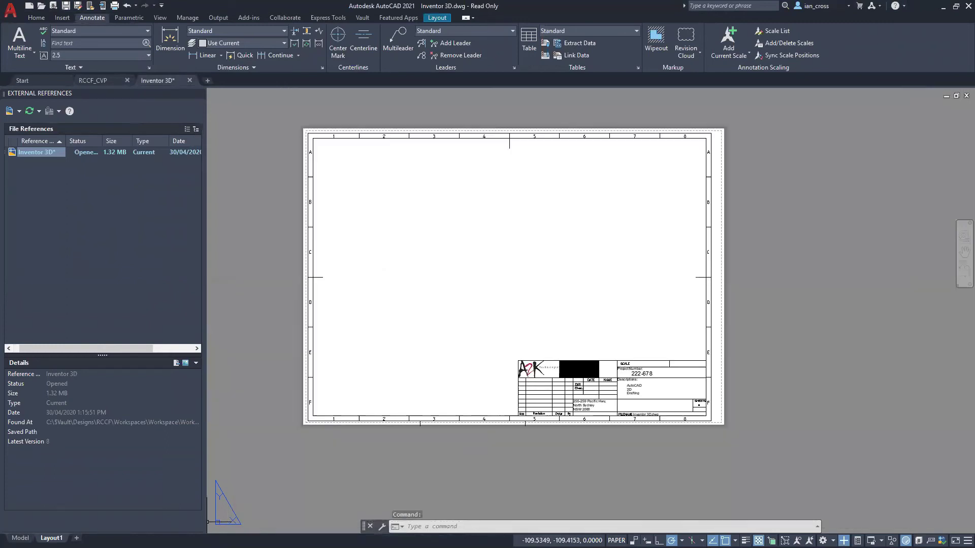
left_click(51, 538)
middle_click_drag(485, 225, 507, 234)
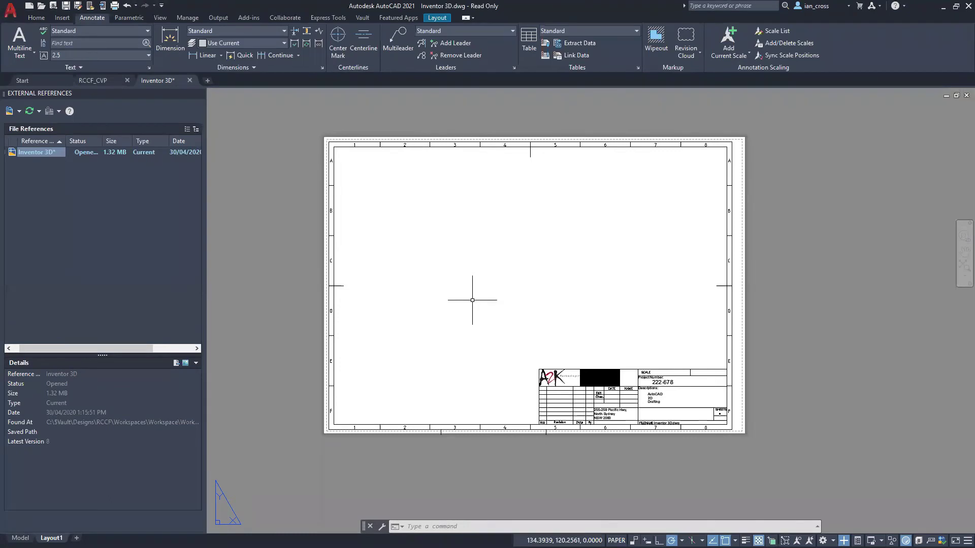
Step: Try to start a base view on Layout1 from the Inventor assembly RCCF_02.iam with the VIEWBASE command
type("view")
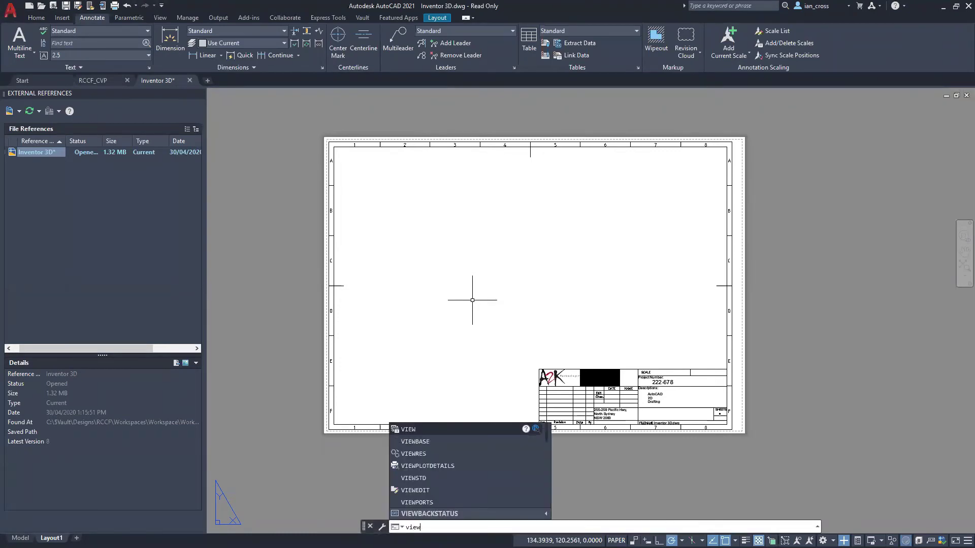
left_click(409, 442)
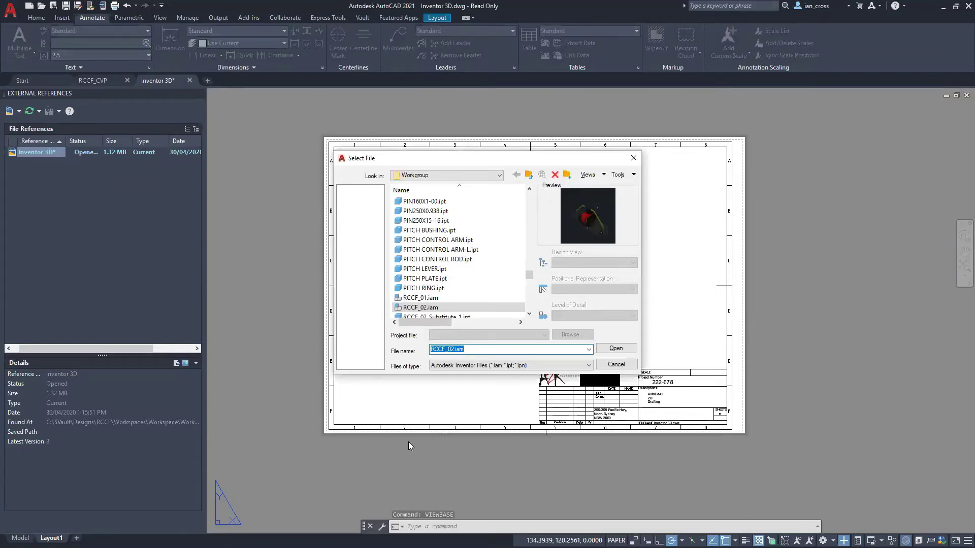
left_click(412, 308)
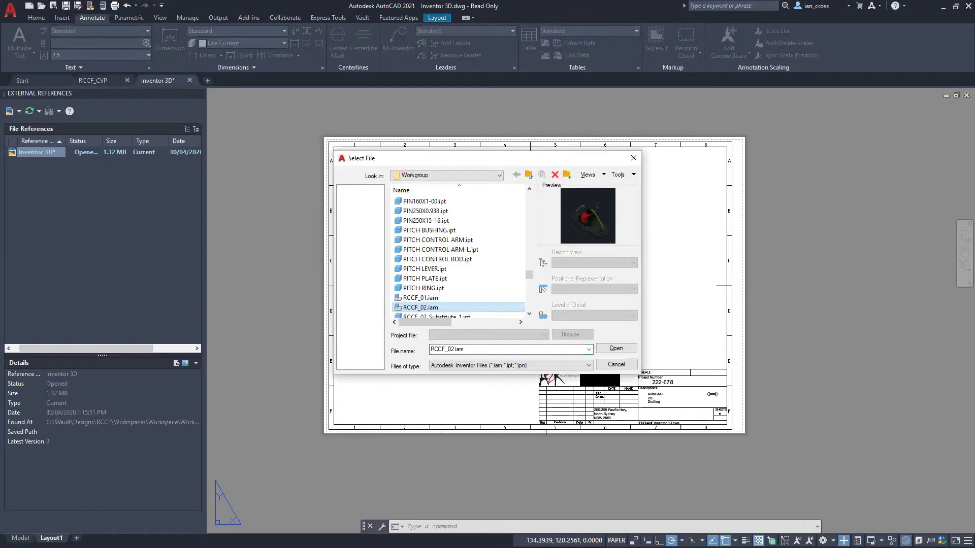
key("Up")
left_click(432, 308)
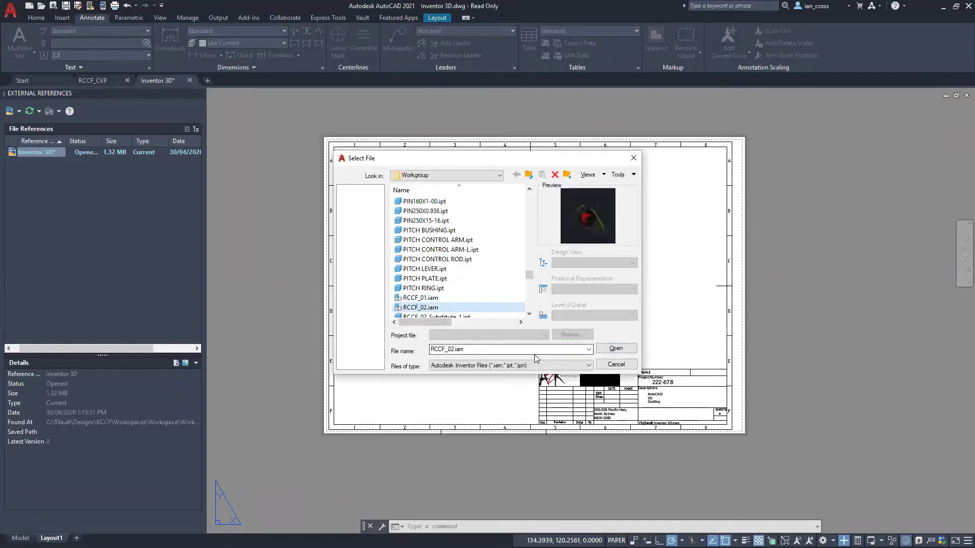
left_click(616, 348)
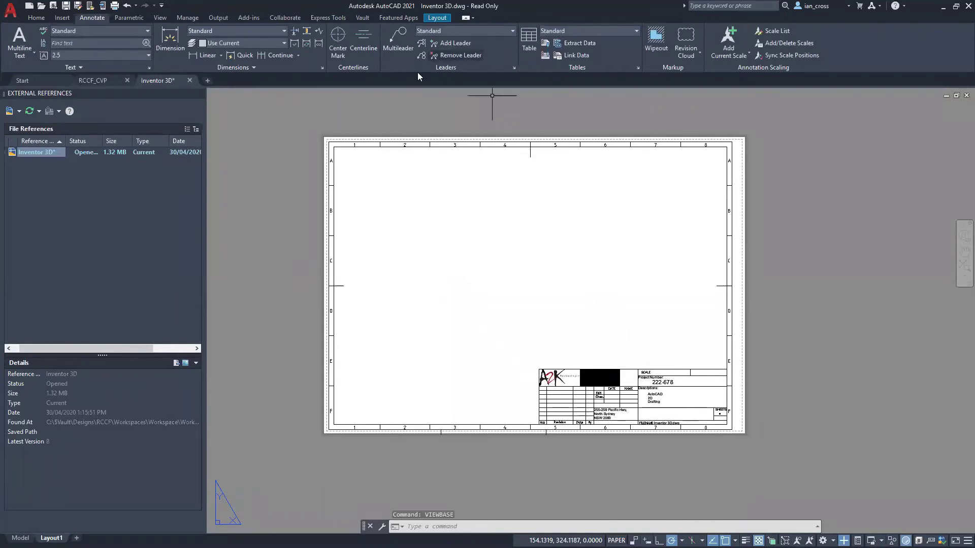
Step: Retry the VIEWBASE command on the empty sheet with RCCF_02.iam as the source assembly
scroll(536, 253, "up", 1)
scroll(536, 269, "down", 1)
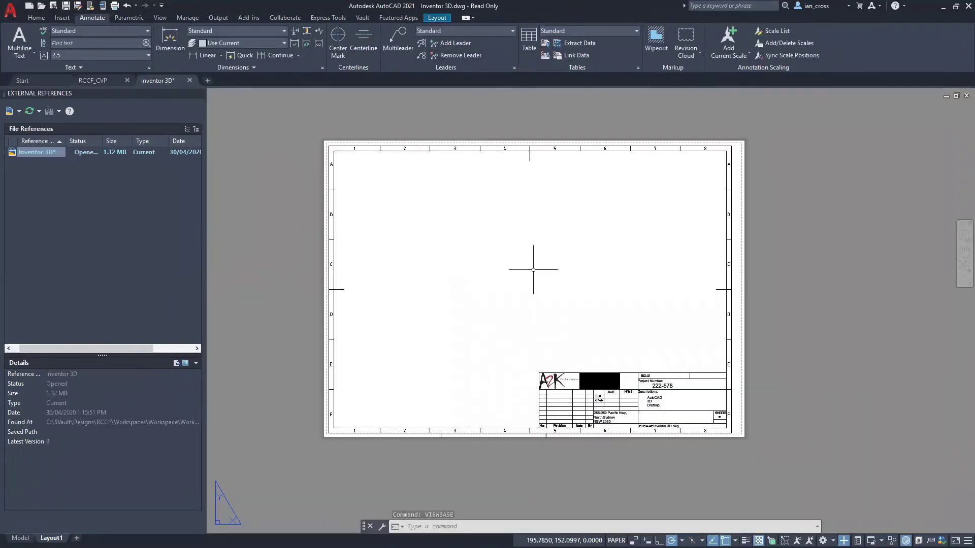
type("viewbase")
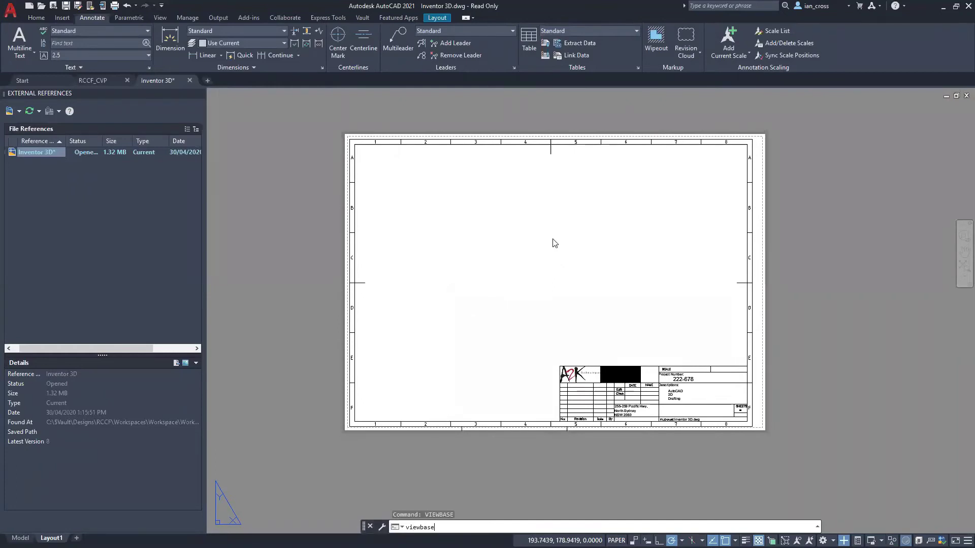
key("Return")
left_click(417, 308)
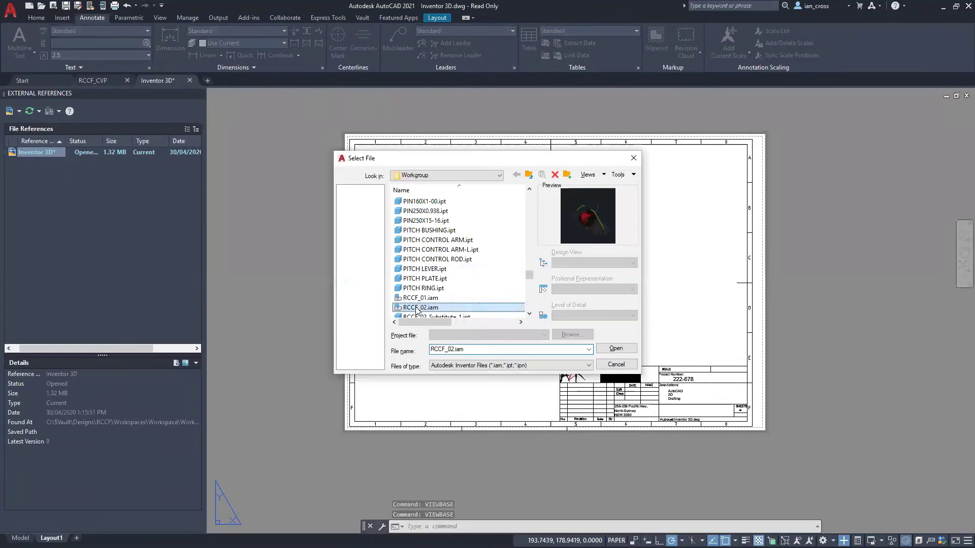
left_click(425, 298)
left_click(425, 308)
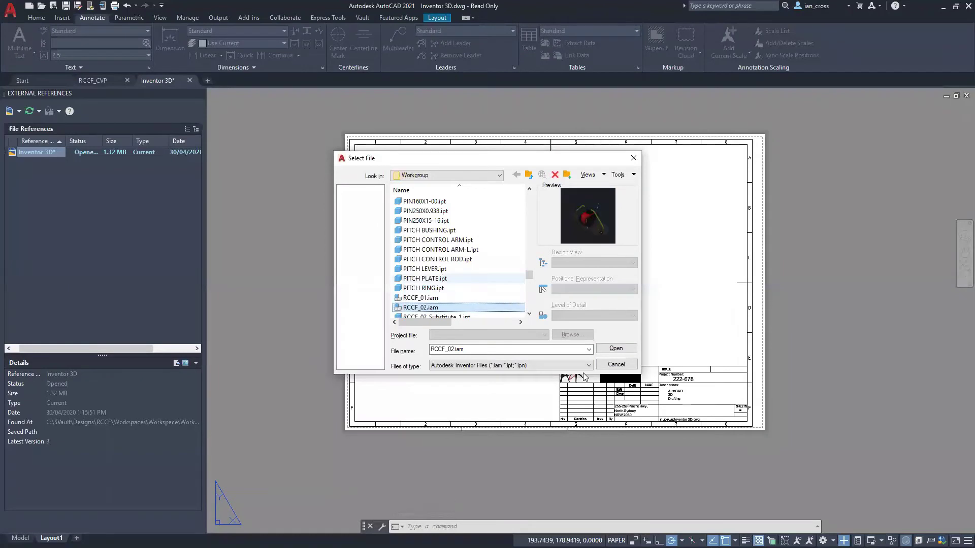
left_click(616, 348)
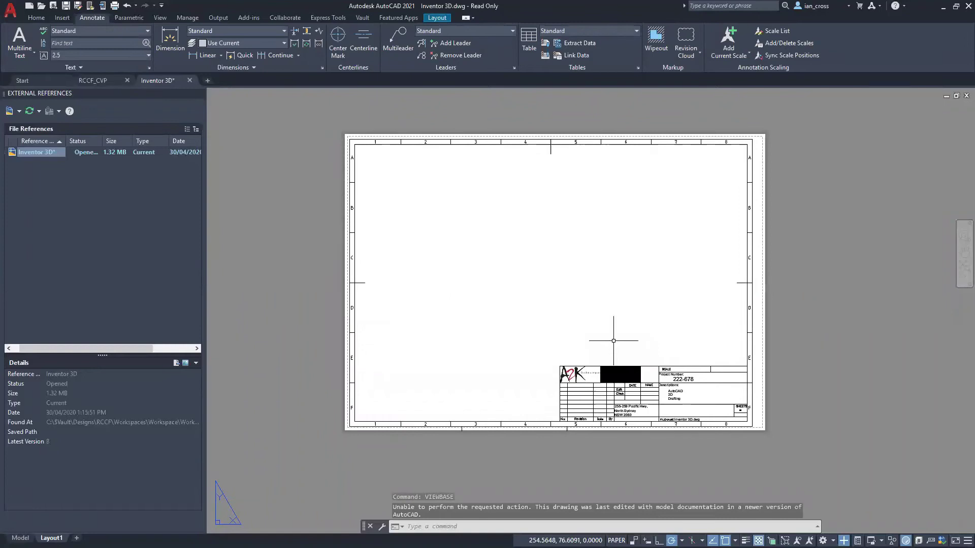
key("Escape")
Step: Close the read-only Inventor 3D.dwg without saving and reopen it as checked out
left_click(189, 81)
left_click(520, 303)
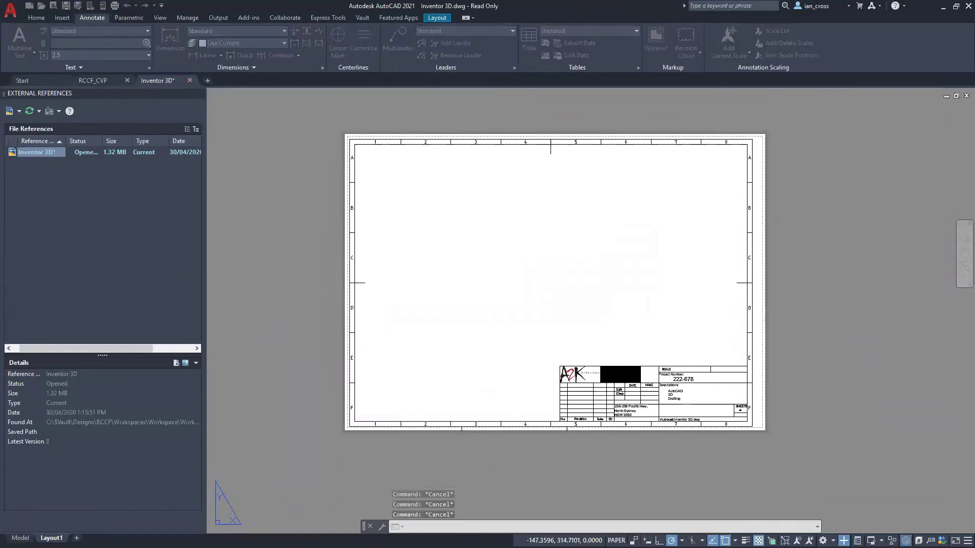
left_click(41, 6)
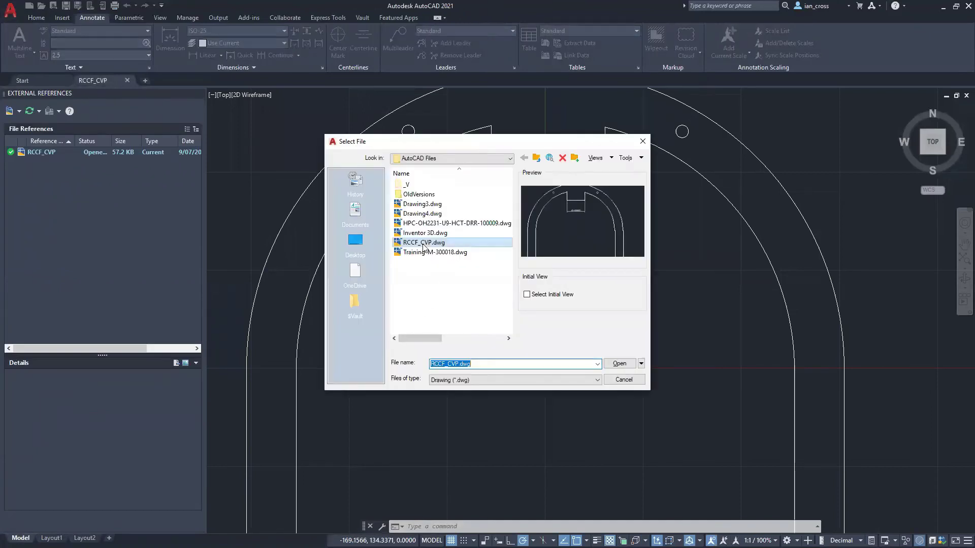
left_click(424, 233)
left_click(614, 364)
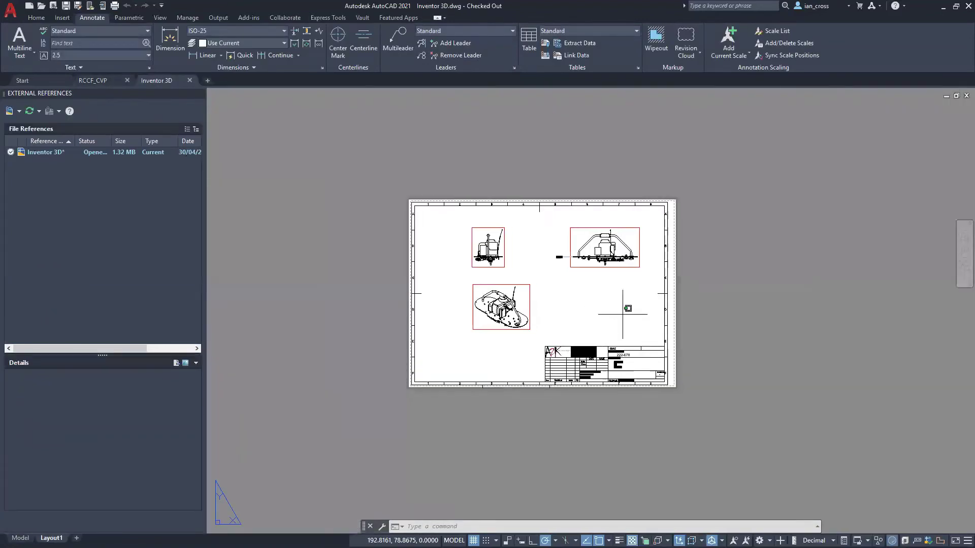
Step: Erase the three drawing views and the dimension from the Layout1 sheet
left_click(623, 315)
left_click(480, 252)
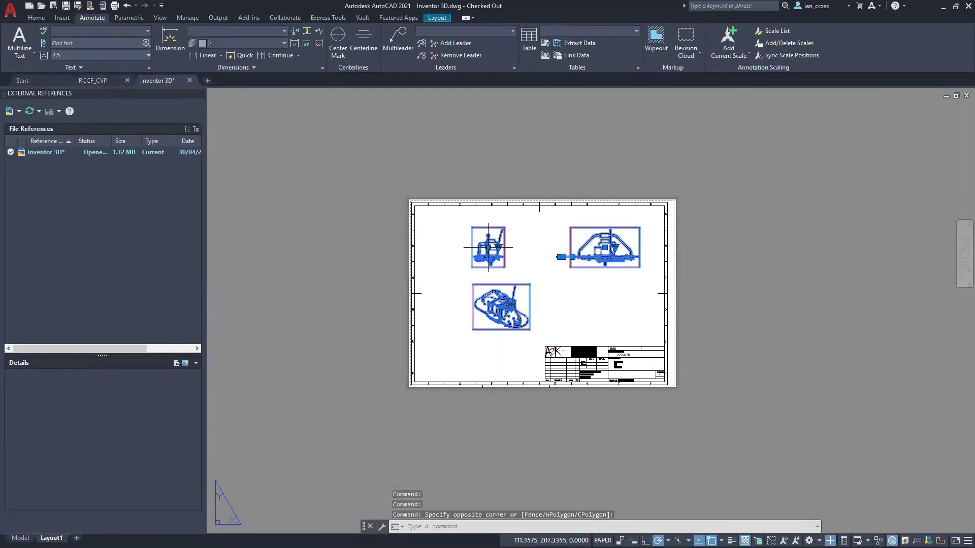
key("Delete")
type("viewbase")
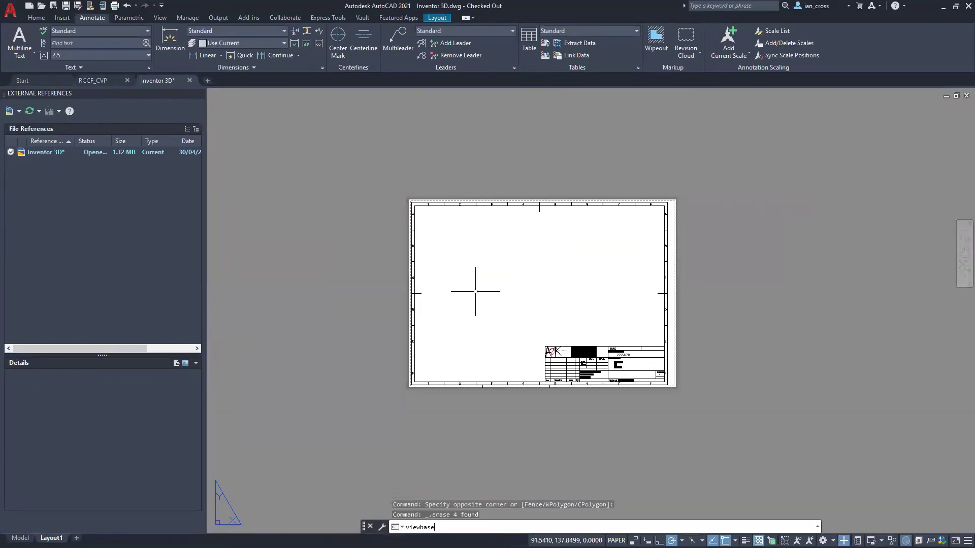
key("Return")
left_click(423, 308)
left_click(422, 300)
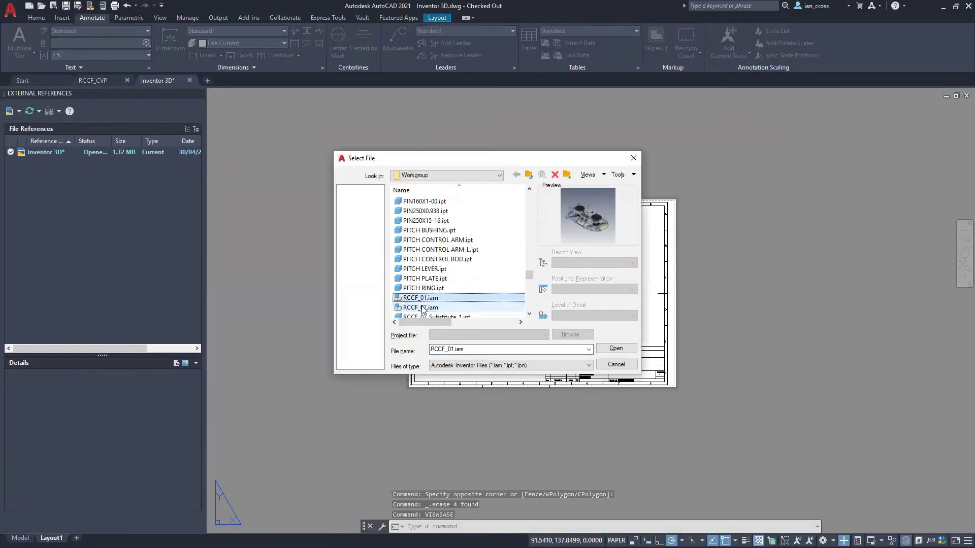
left_click(423, 307)
left_click(424, 299)
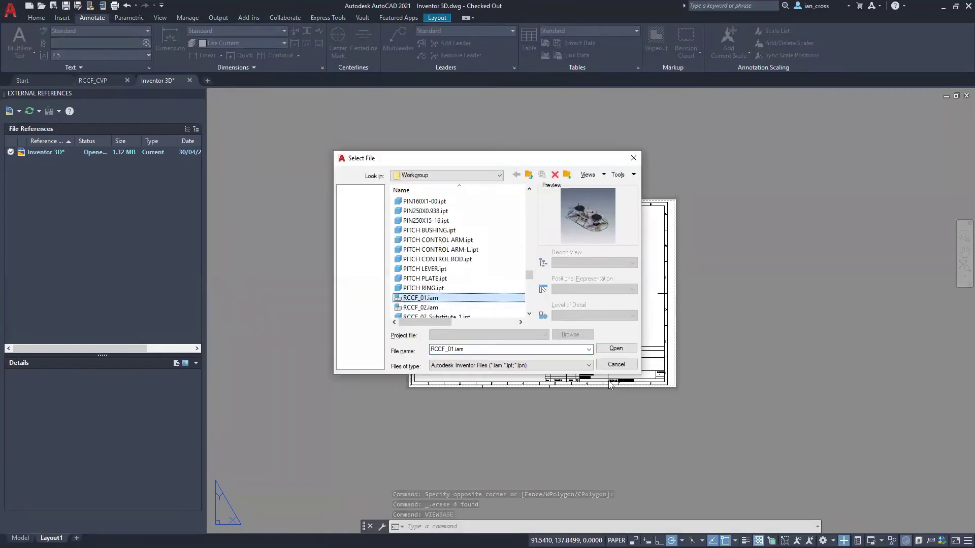
left_click(616, 364)
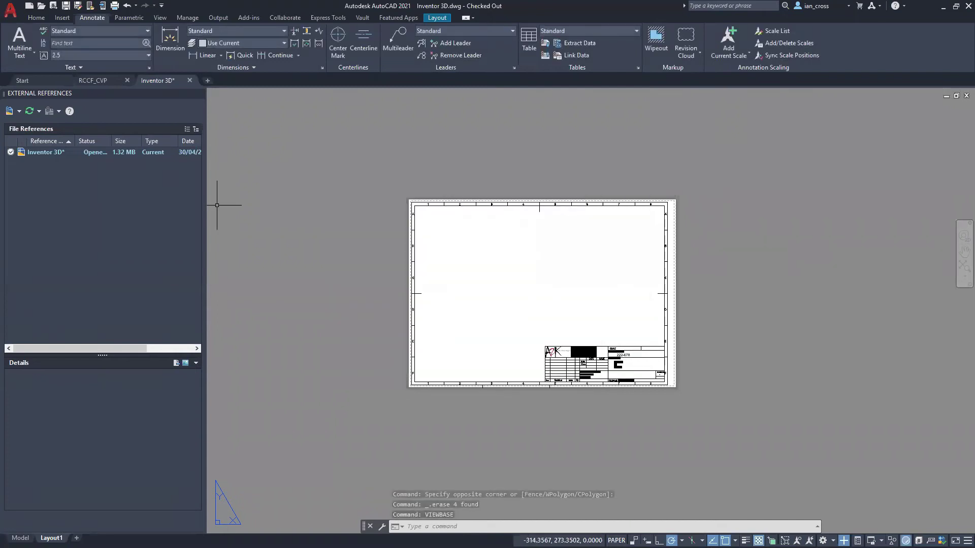
Step: Create a new drawing from the template A2K Template A3.dwt and show its Layout1
left_click(29, 7)
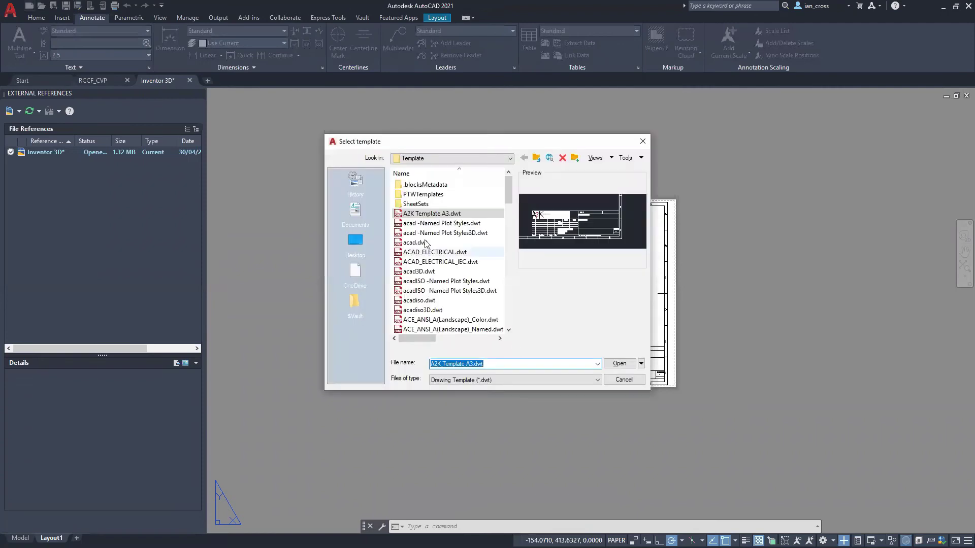
left_click(619, 364)
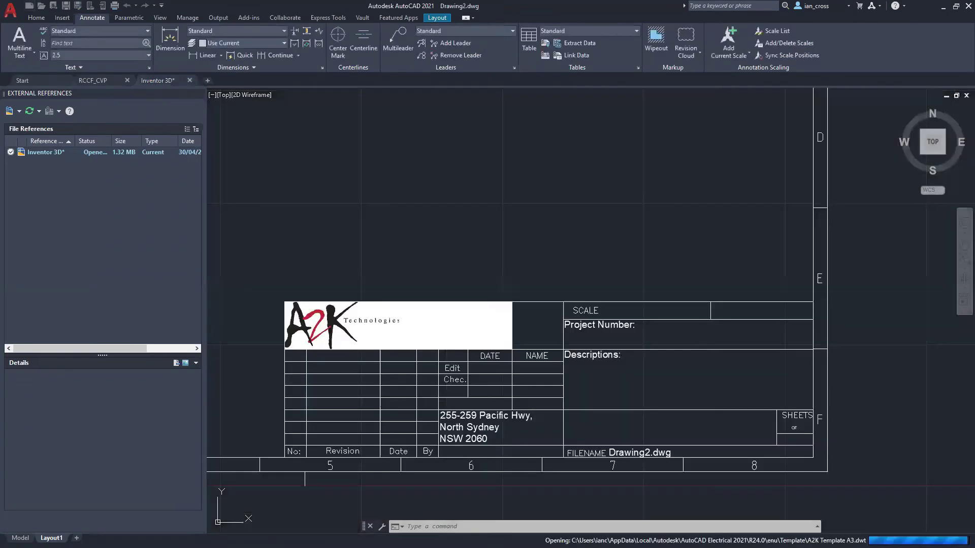
left_click(51, 538)
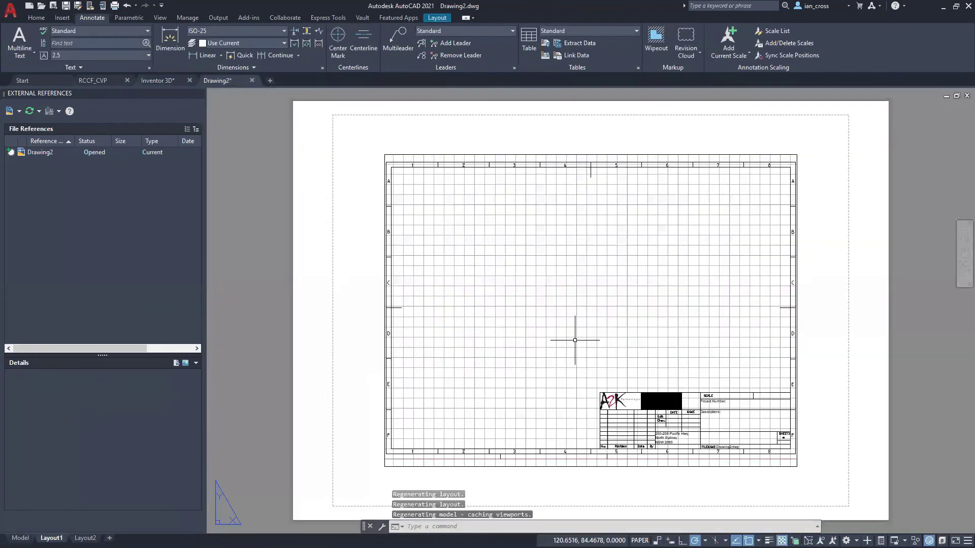
Step: Erase the default viewport from Layout1 of the new drawing
left_click(557, 476)
left_click(546, 462)
key("Delete")
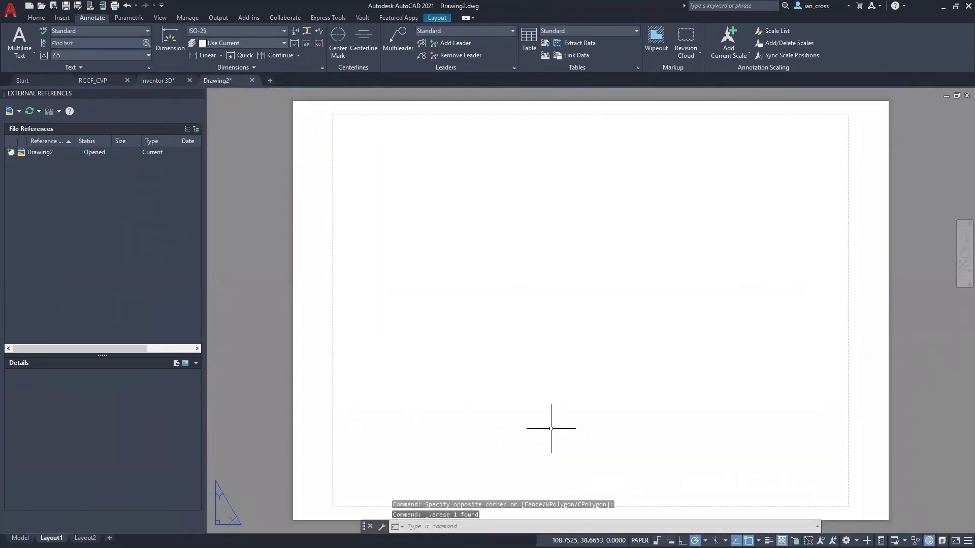
Step: Try to start a base view of RCCF_02.iam on the new drawing's empty Layout1
type("viewbase3")
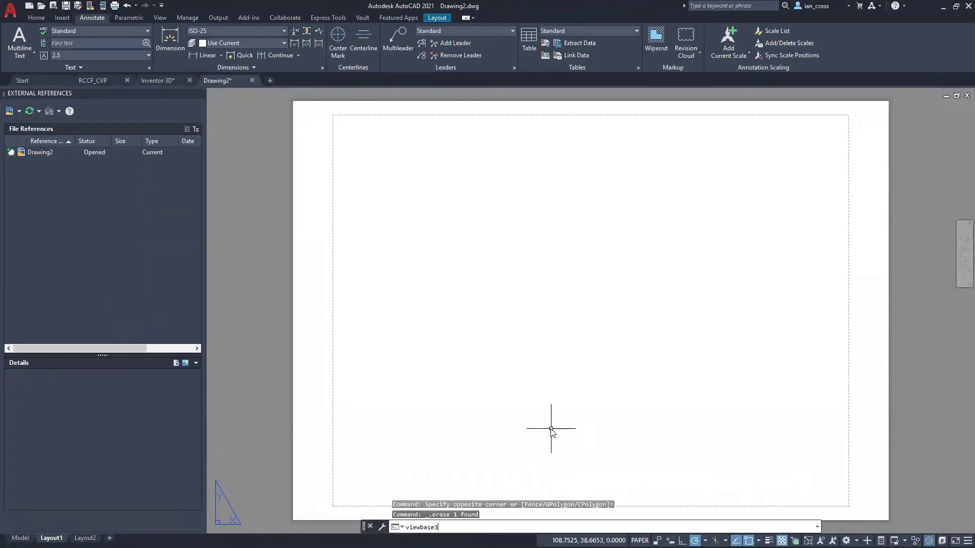
key("Return")
left_click(414, 299)
left_click(415, 306)
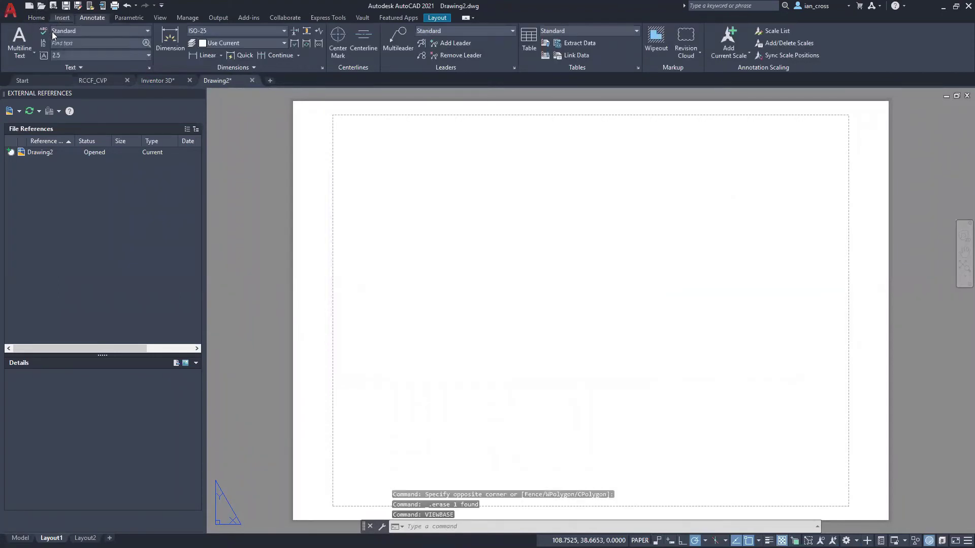
Step: Save the new drawing as Training-M-300028.dwg in the AutoCAD Files folder
left_click(66, 6)
left_click(516, 235)
left_click(492, 274)
left_click(529, 268)
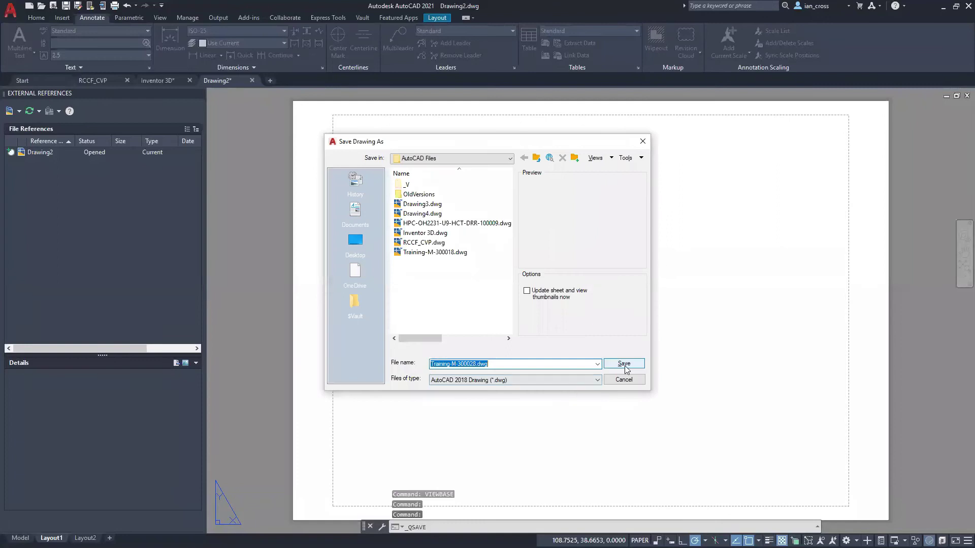
left_click(625, 364)
Step: Try to start a base view in the saved drawing from an Inventor model in the Workgroup folder
type("viewbase")
key("Return")
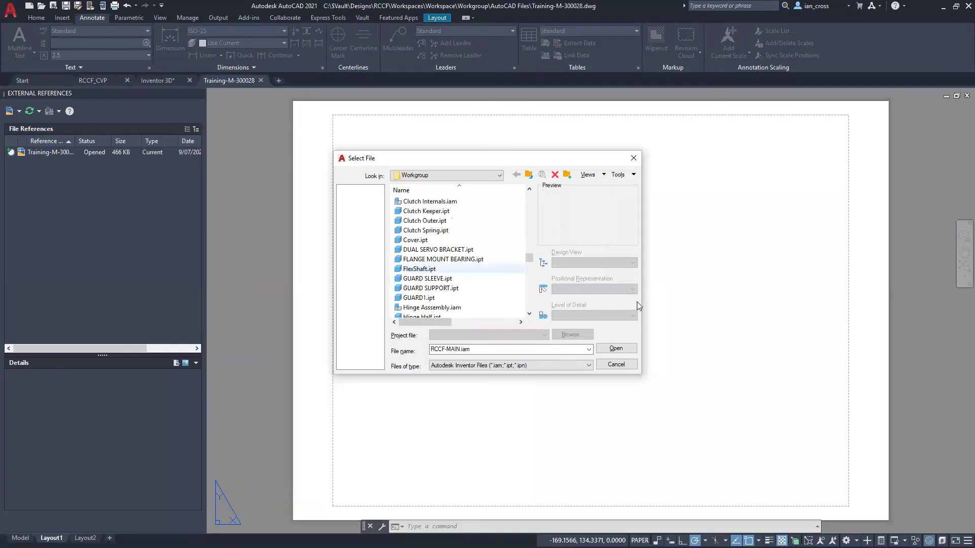
left_click(432, 269)
key("Return")
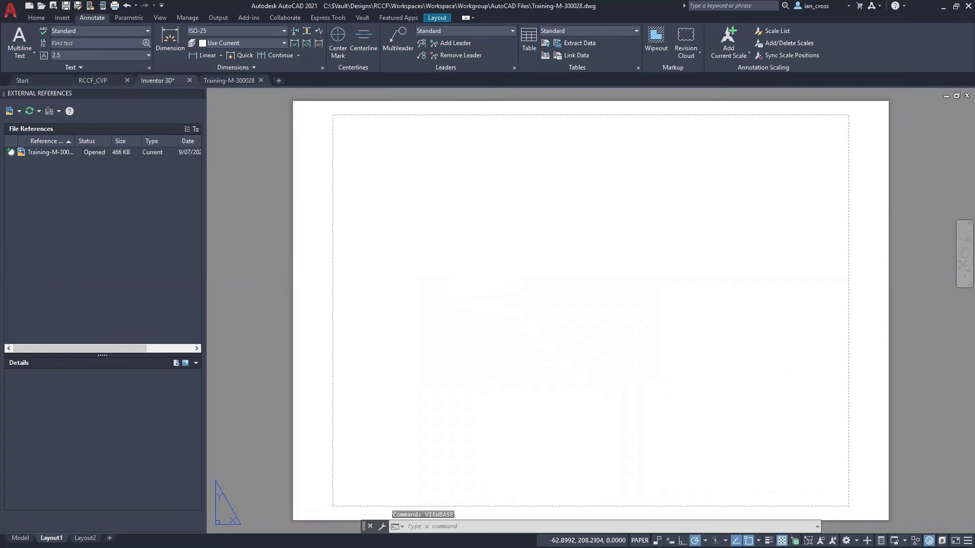
Step: Return to the Inventor 3D drawing and try to start a base view of RCCF_02.iam there
left_click(158, 81)
type("viewbase")
key("Return")
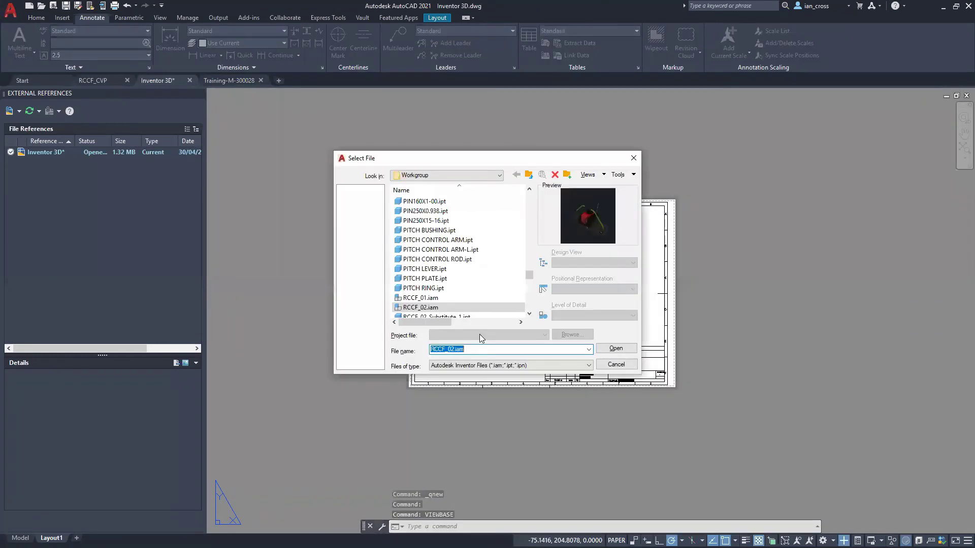
left_click(628, 352)
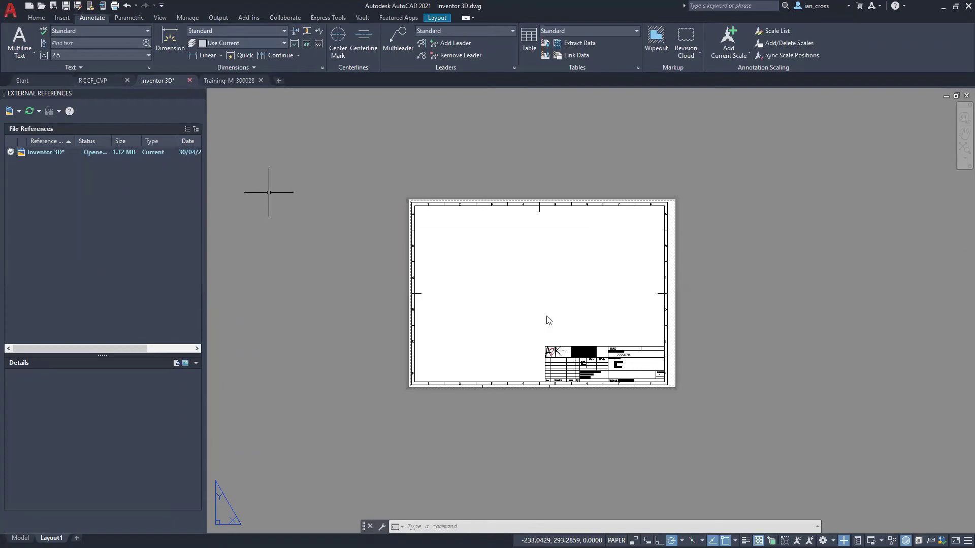
Step: Close Inventor 3D.dwg without saving the erased views and reopen it from the AutoCAD Files folder
left_click(522, 302)
left_click(42, 7)
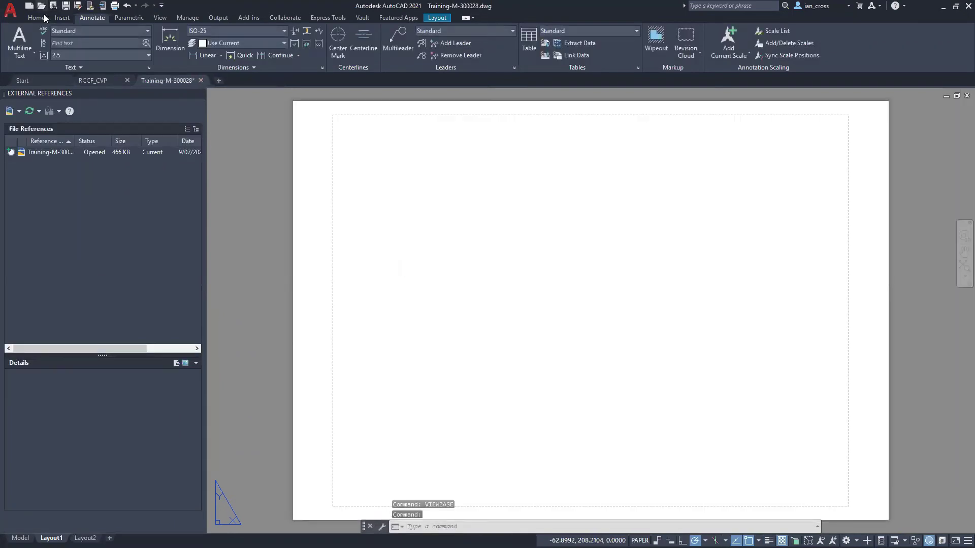
left_click(429, 234)
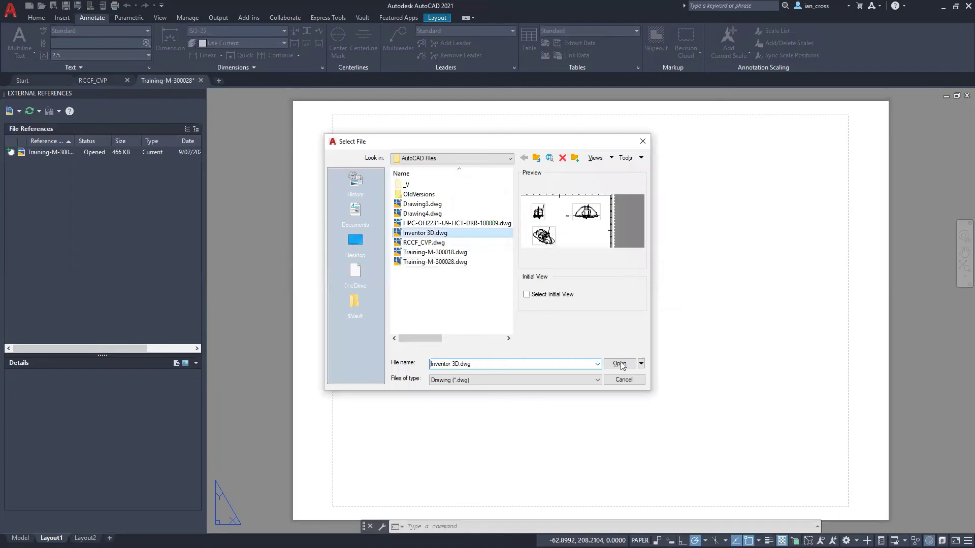
left_click(619, 363)
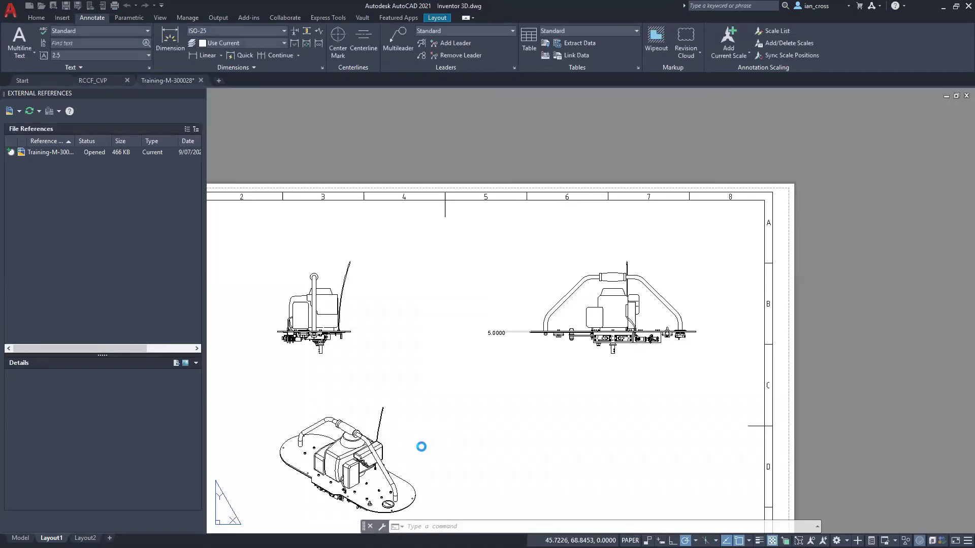
Step: Examine the existing assembly views and the thickness dimension beside the front view's base plate
middle_click_drag(484, 388, 510, 368)
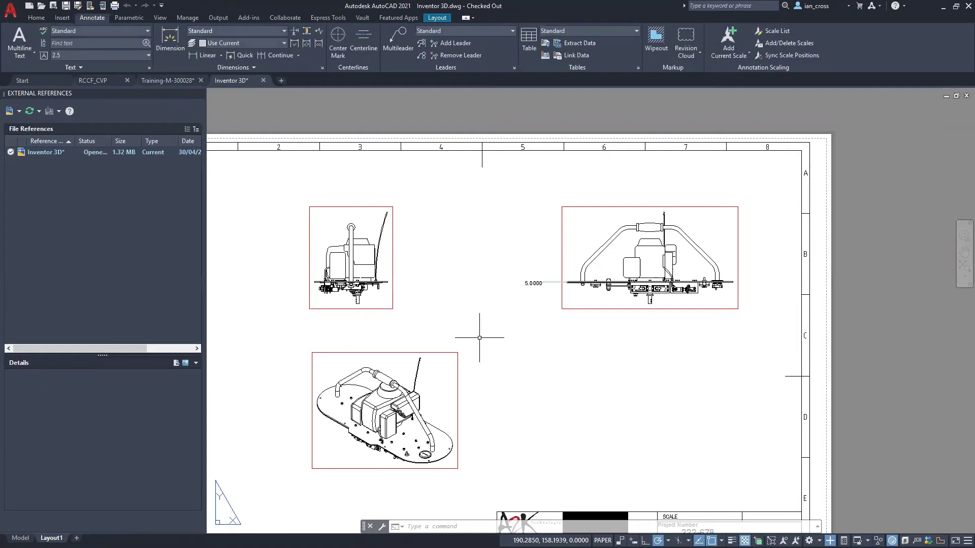
scroll(540, 315, "up", 2)
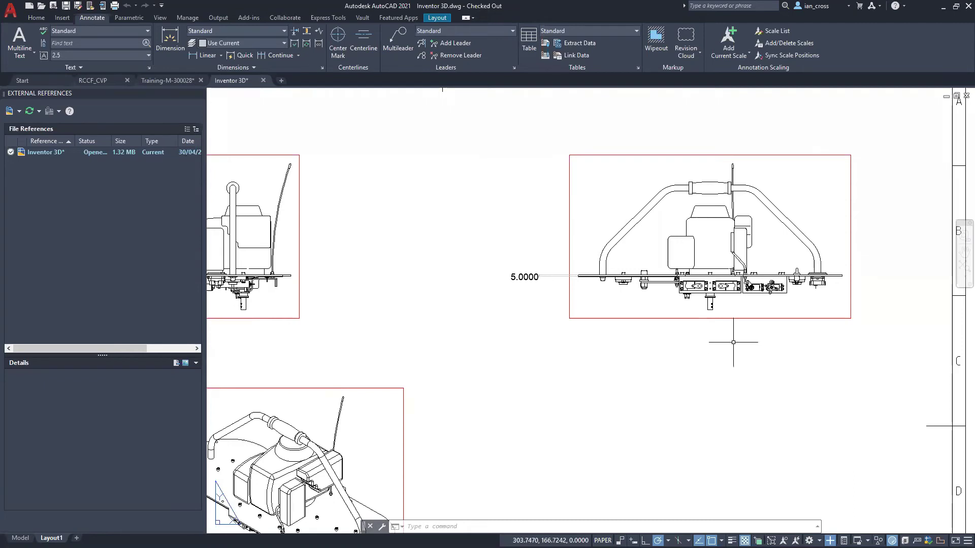
scroll(526, 279, "up", 2)
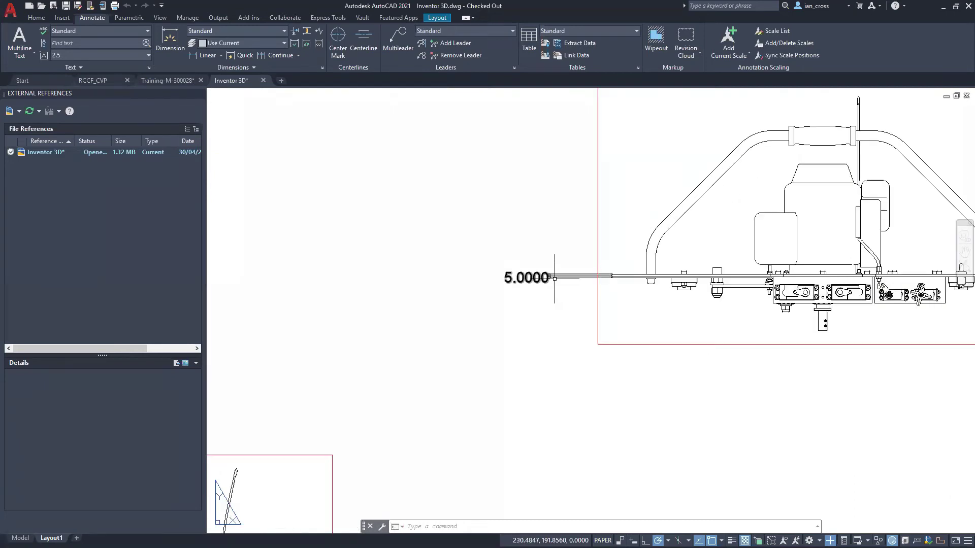
Step: Switch to RCCF_02.iam in Inventor and open the upper chassis plate for in-place editing
scroll(527, 286, "up", 2)
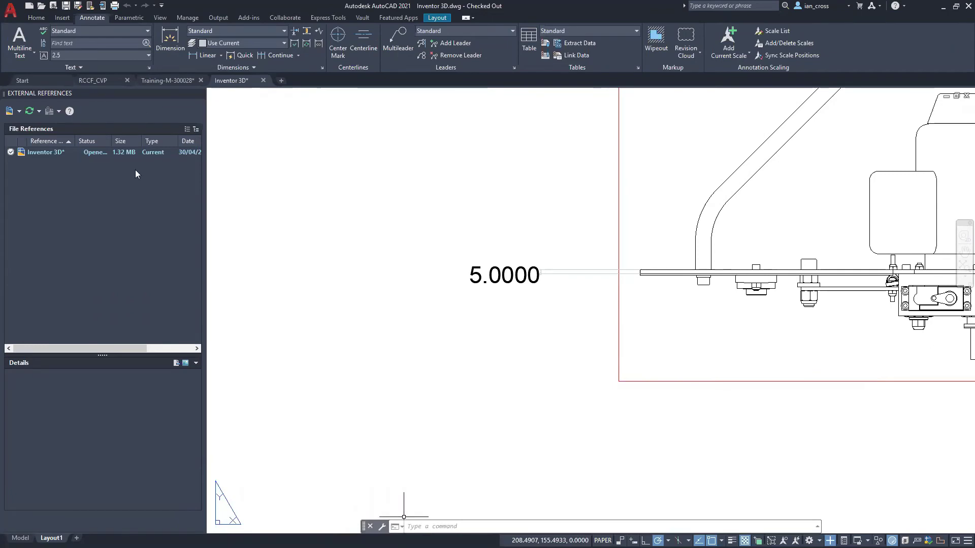
key("Escape")
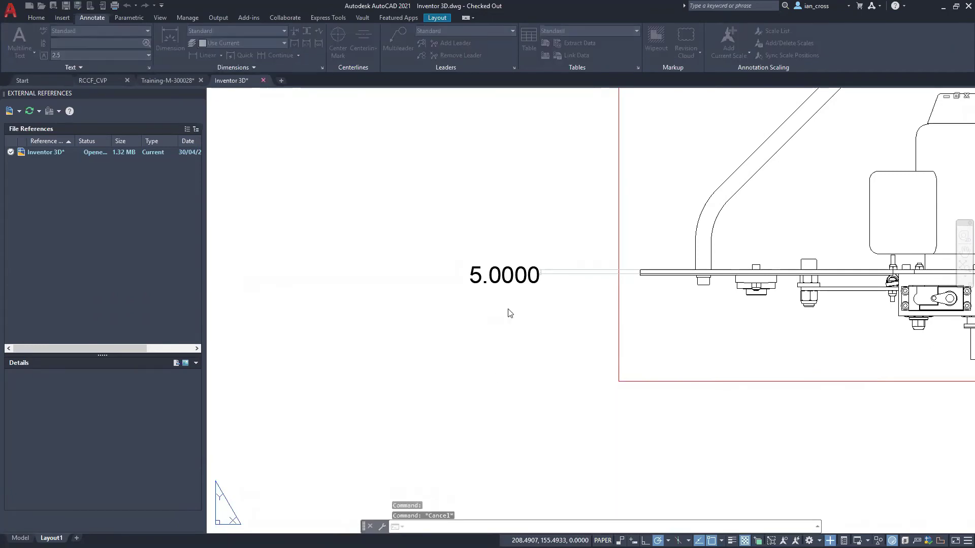
left_click(511, 303)
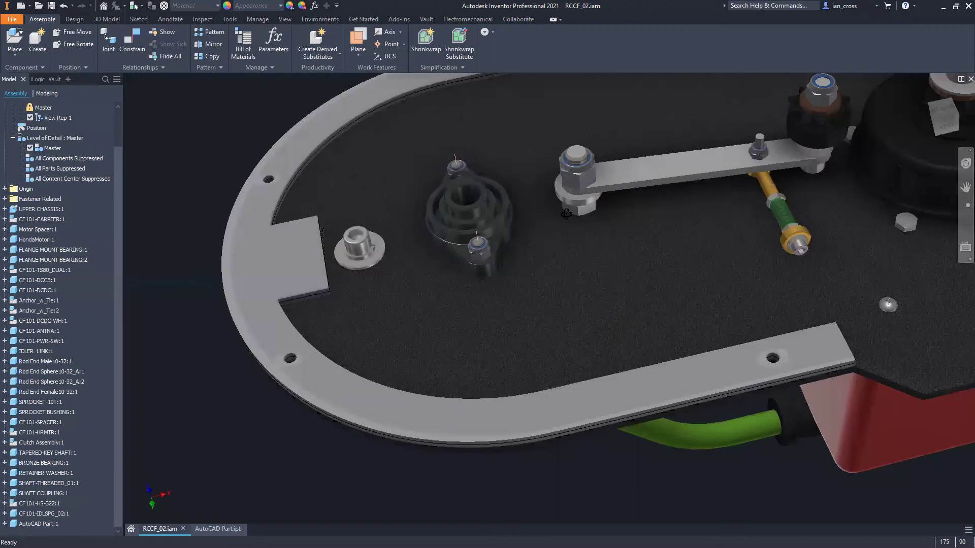
middle_click_drag(583, 310, 577, 385, "shift")
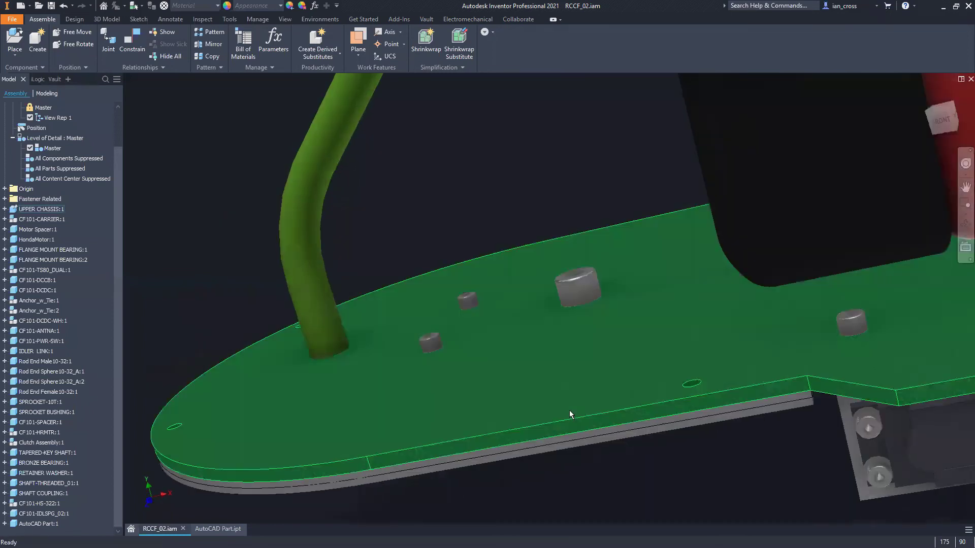
left_click(385, 427)
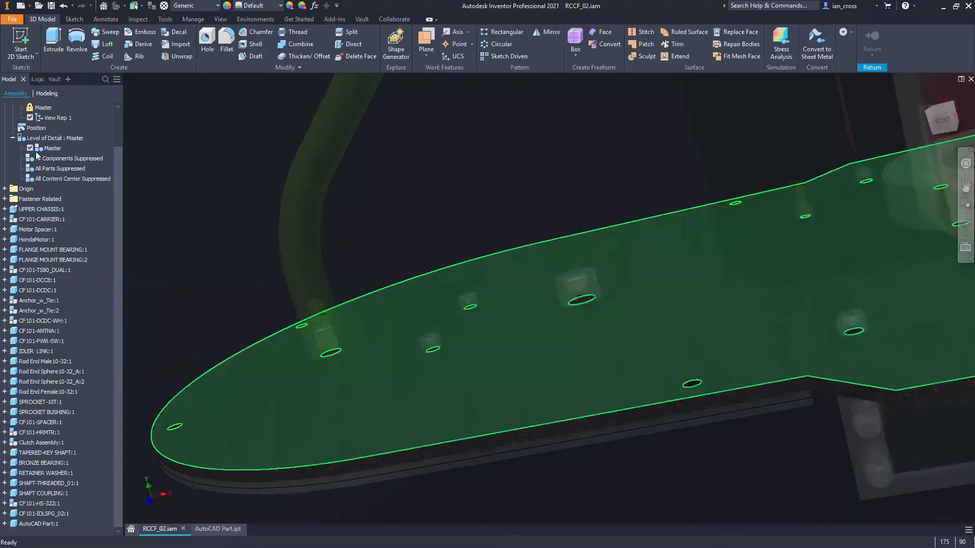
Step: Edit the upper chassis's Extrusion1 and set its distance to 6 mm
left_click(37, 148)
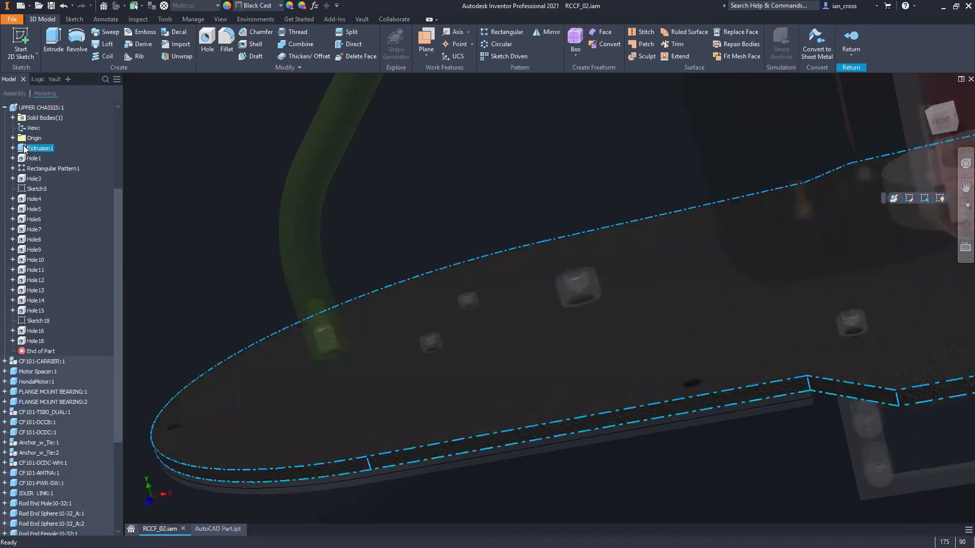
right_click(37, 150)
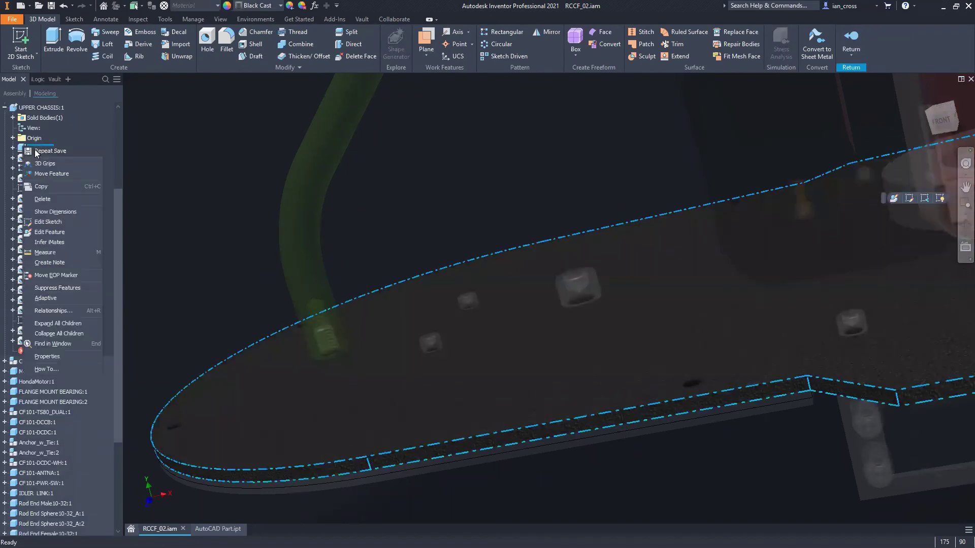
left_click(51, 232)
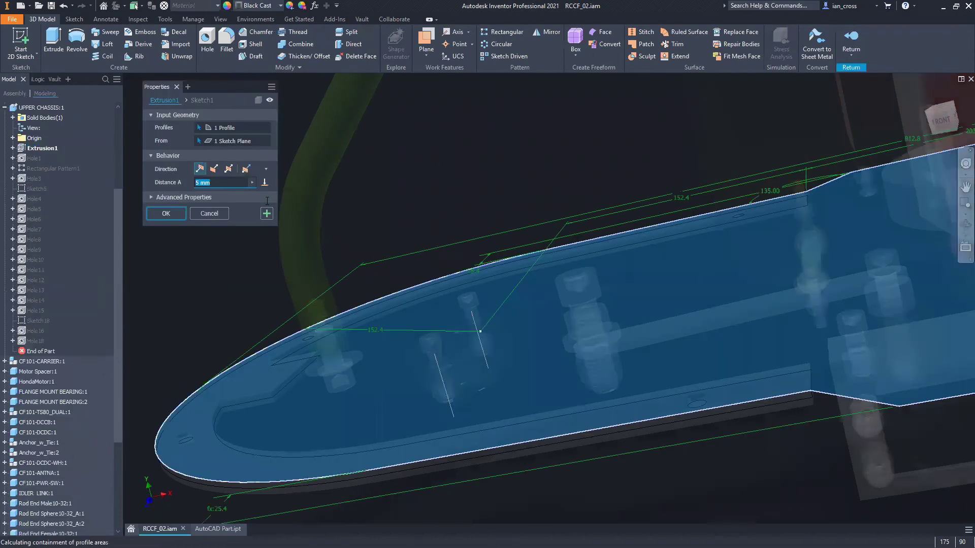
type("6mm")
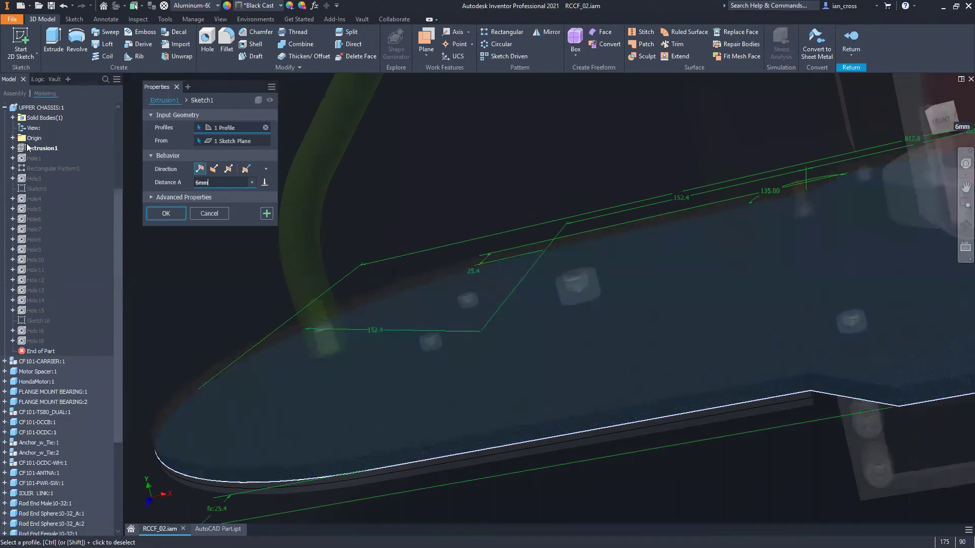
key("Return")
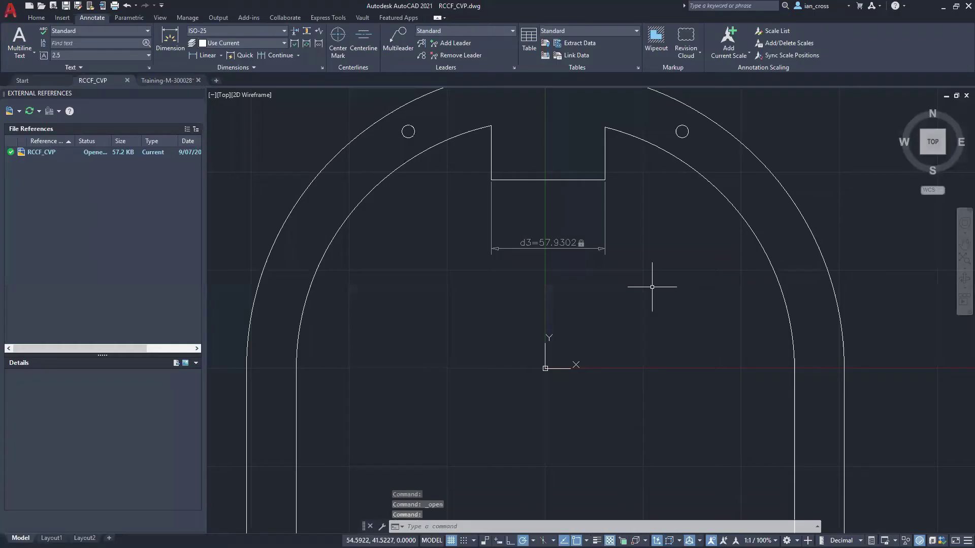
Step: Return to AutoCAD and open the Inventor 3D.dwg drawing
scroll(649, 283, "down", 3)
scroll(605, 304, "up", 5)
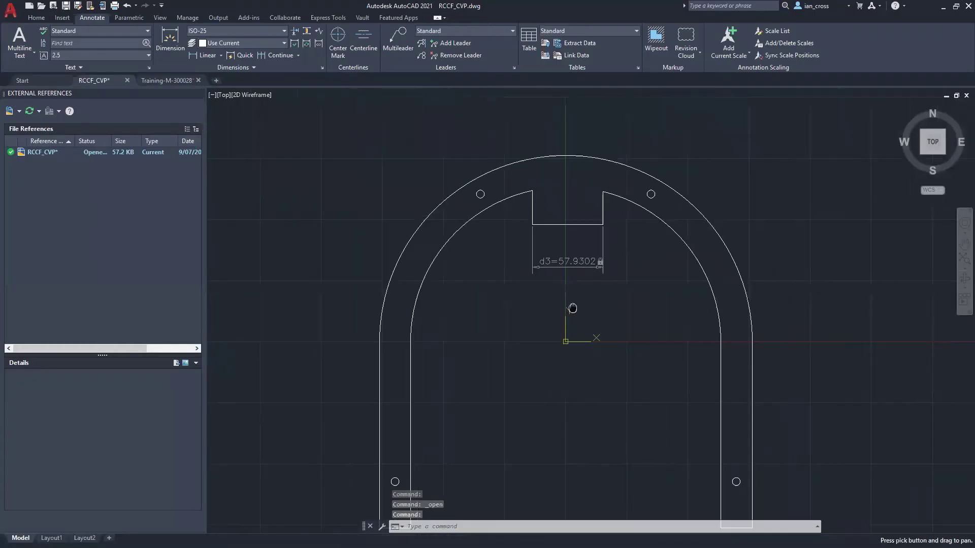
left_click(41, 7)
left_click(430, 233)
left_click(621, 363)
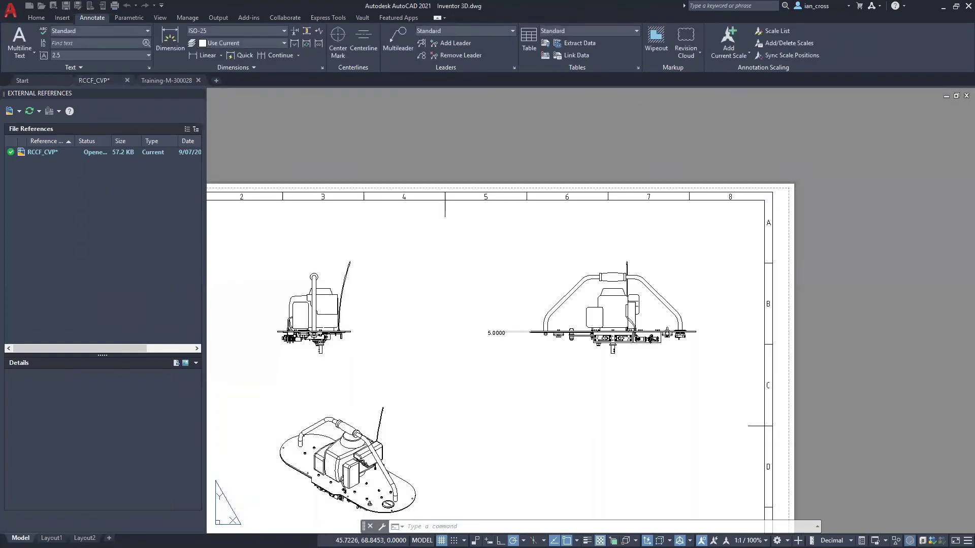
Step: Try to update all the Inventor model views on Layout1
scroll(489, 333, "up", 2)
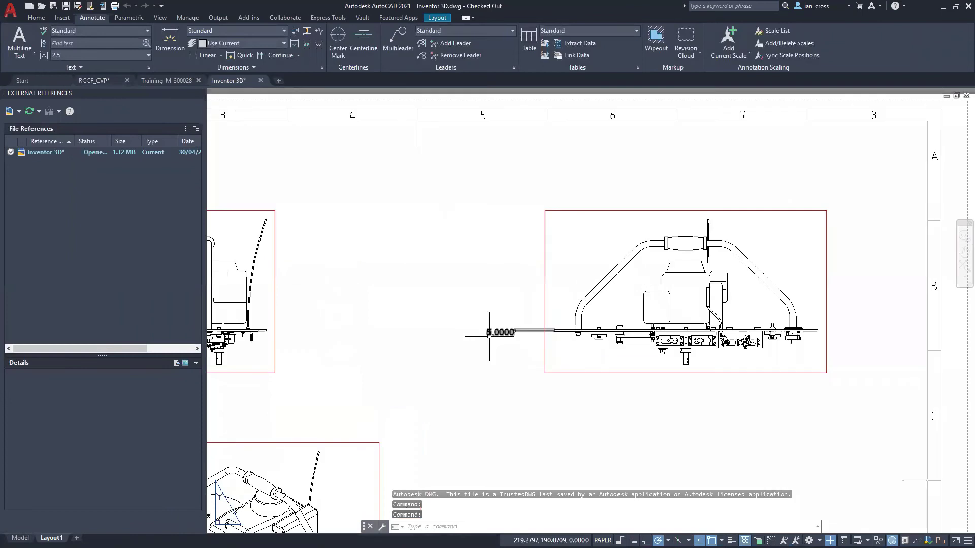
scroll(489, 333, "up", 2)
right_click(610, 284)
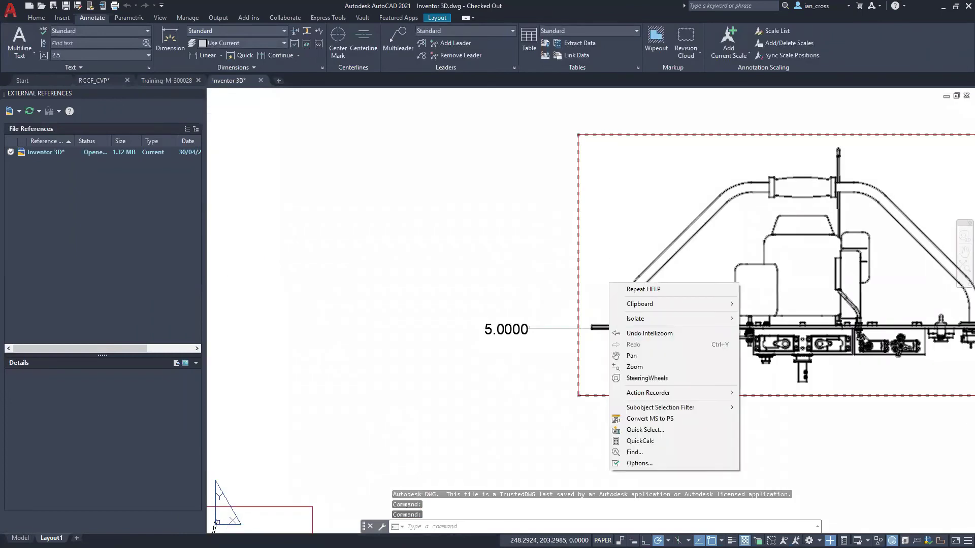
left_click(816, 507)
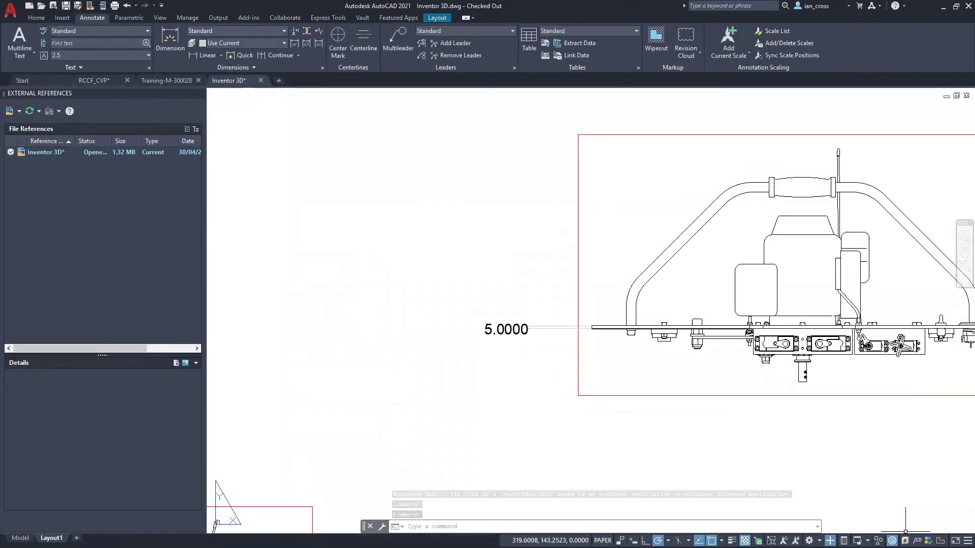
left_click(929, 541)
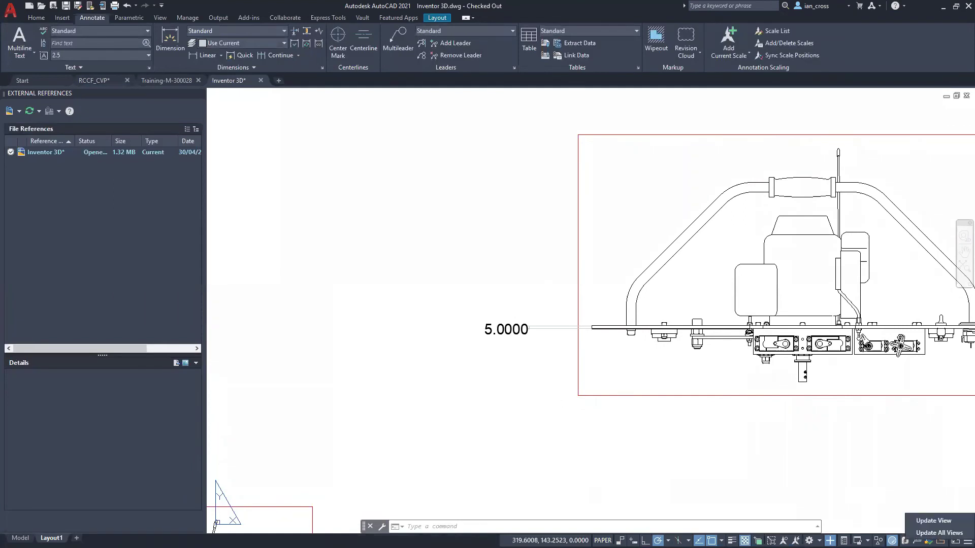
left_click(938, 533)
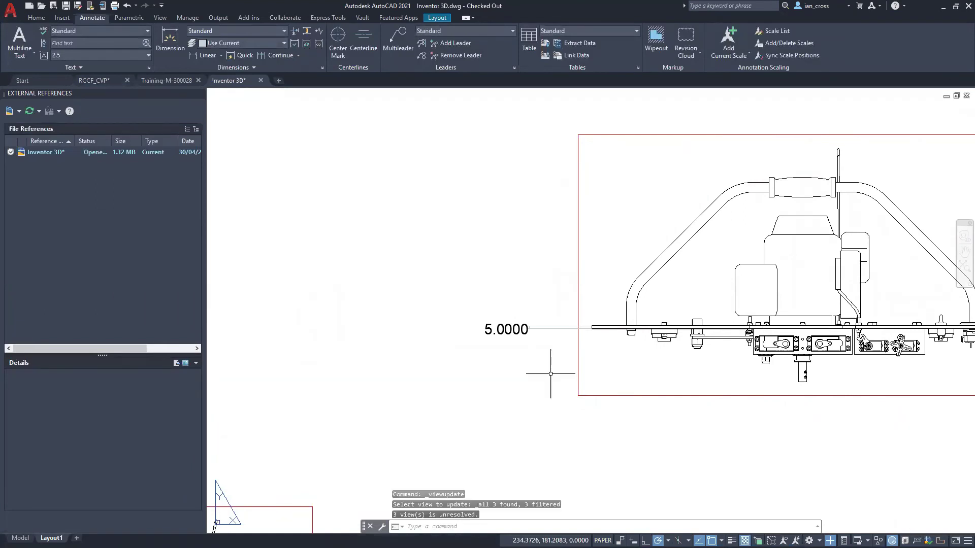
Step: Try to start a base view on the layout from RCCF_02.iam in the Workgroup folder using VIEWBASE
scroll(523, 285, "down", 2)
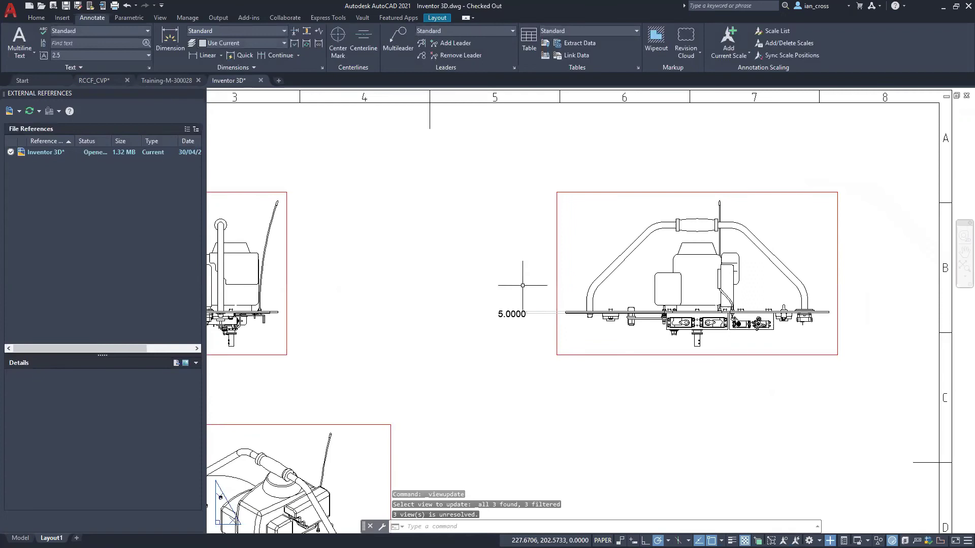
scroll(523, 286, "down", 3)
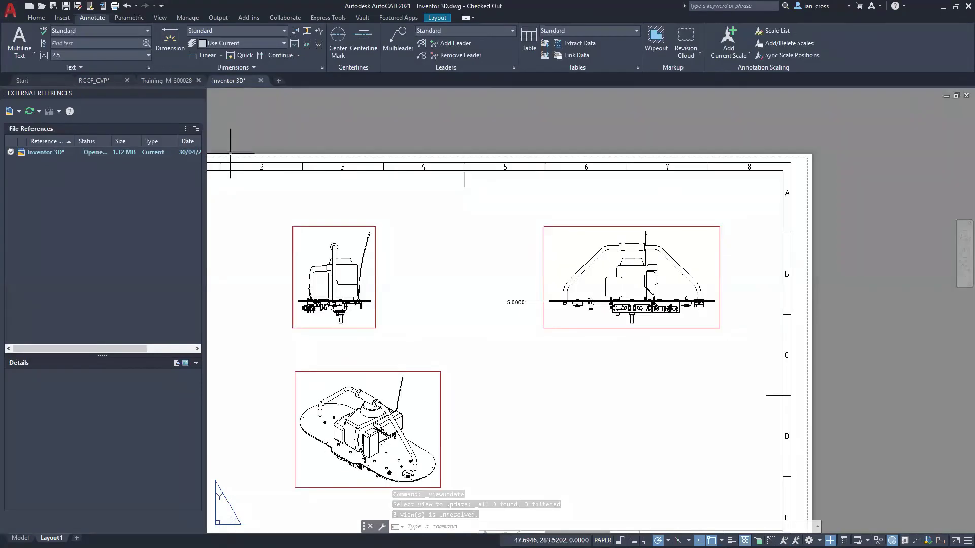
type("viewbase")
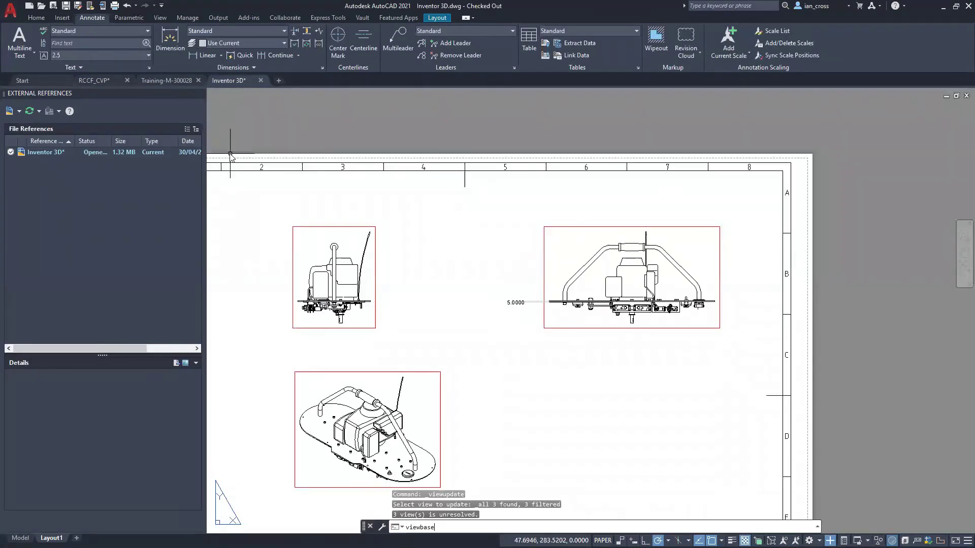
key("Return")
left_click(416, 307)
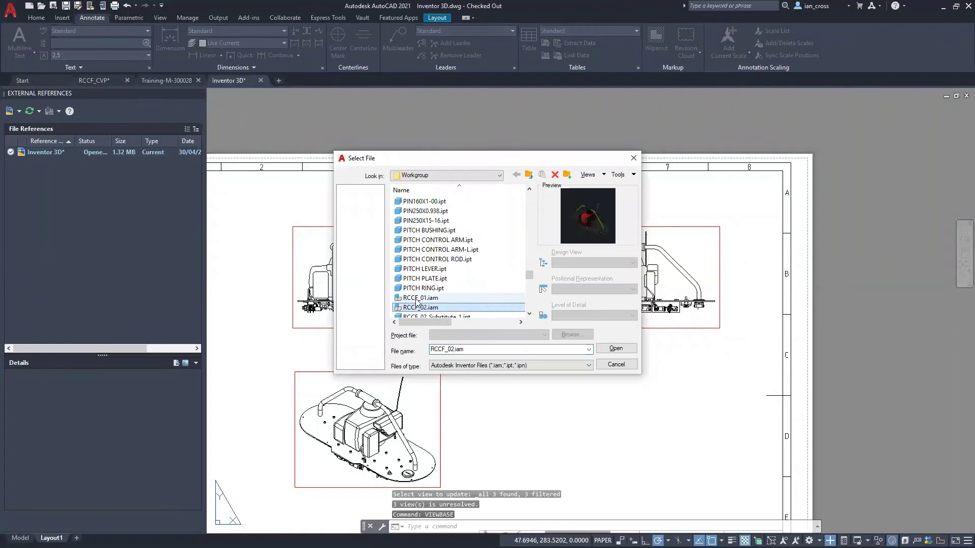
double_click(422, 307)
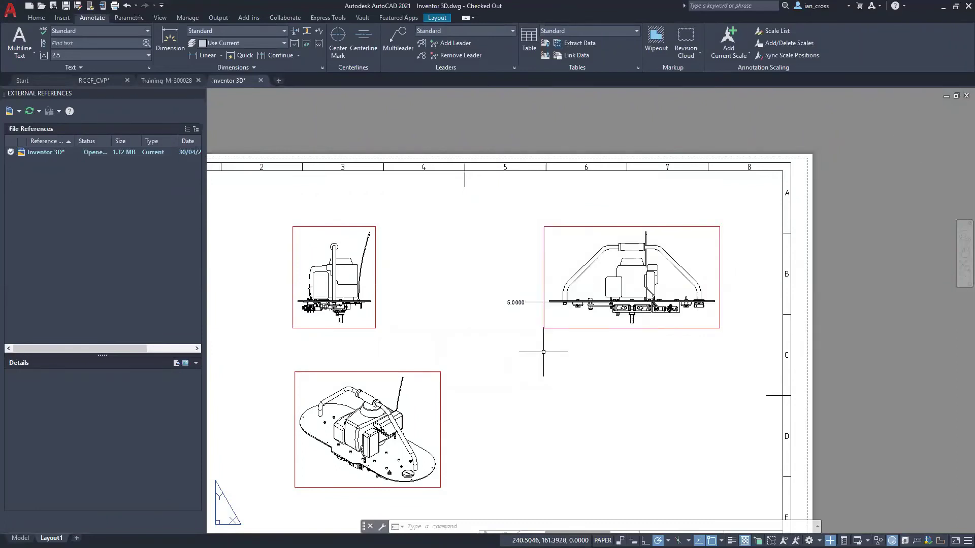
Step: Dimension the base plate's thickness at the right end of the front view, placing the dimension outside the view border
left_click(171, 40)
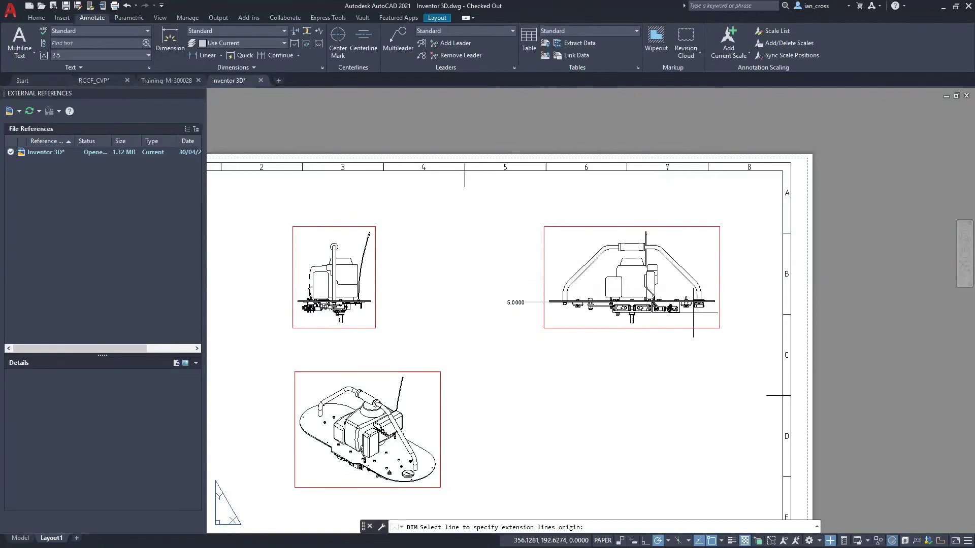
scroll(693, 313, "up", 8)
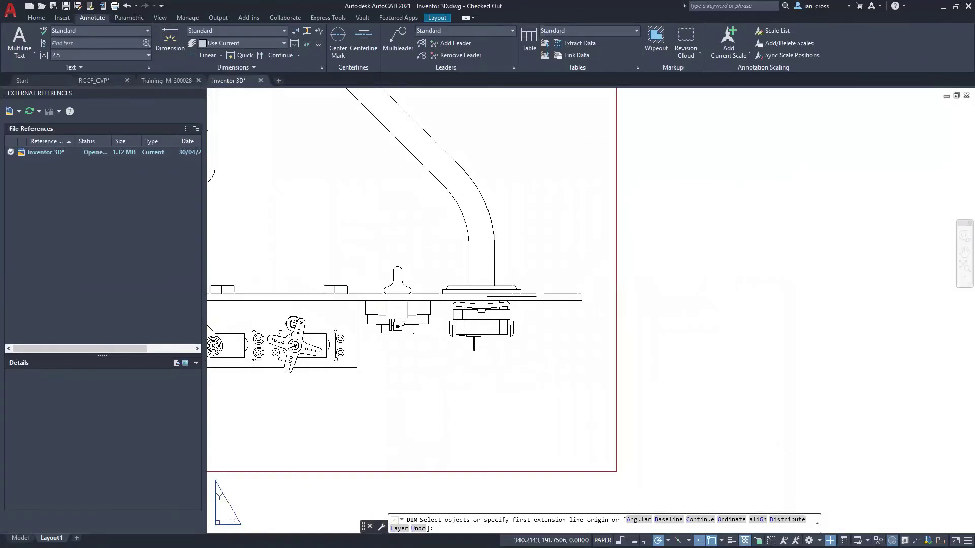
left_click(583, 294)
left_click(583, 300)
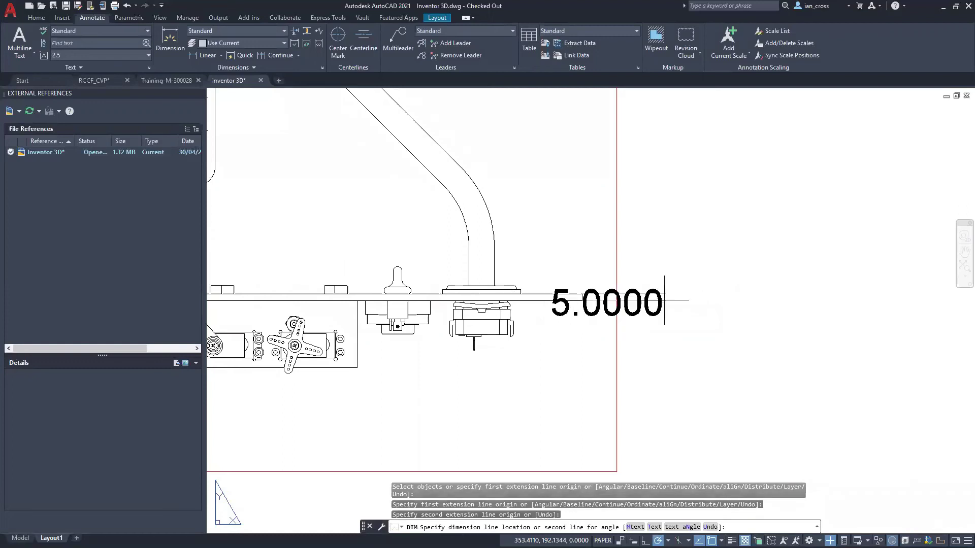
left_click(755, 299)
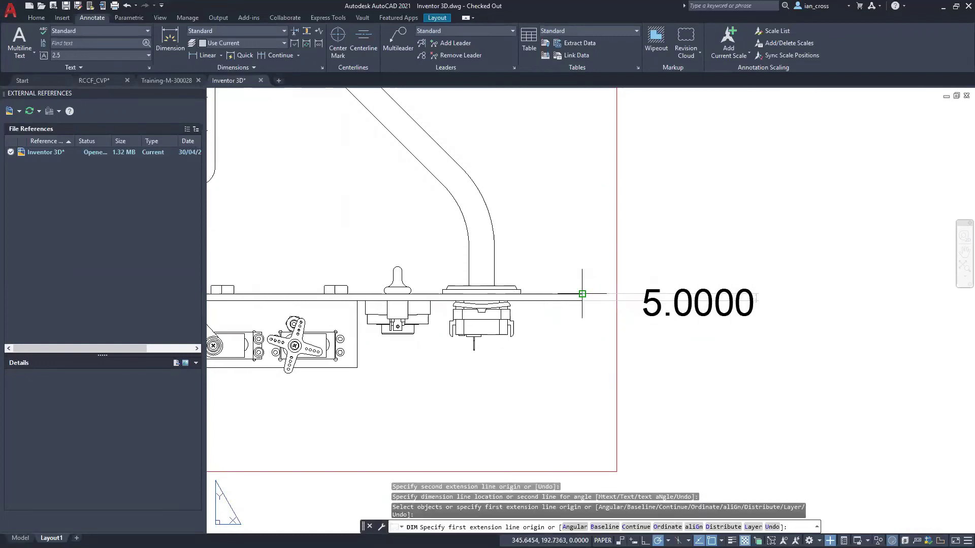
scroll(421, 294, "down", 5)
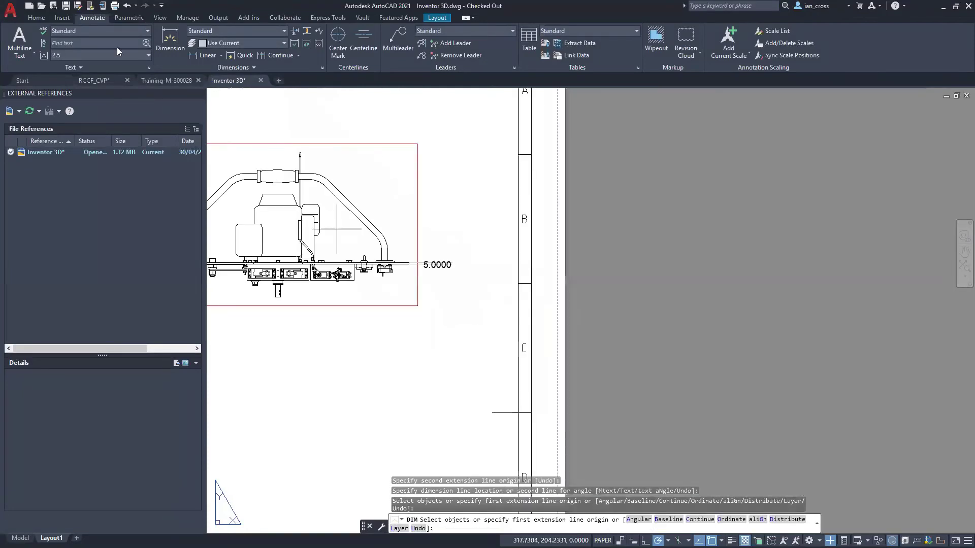
Step: Leave the dimension command and try VIEWBASE again with RCCF_02.iam as the source model
type("viewbase")
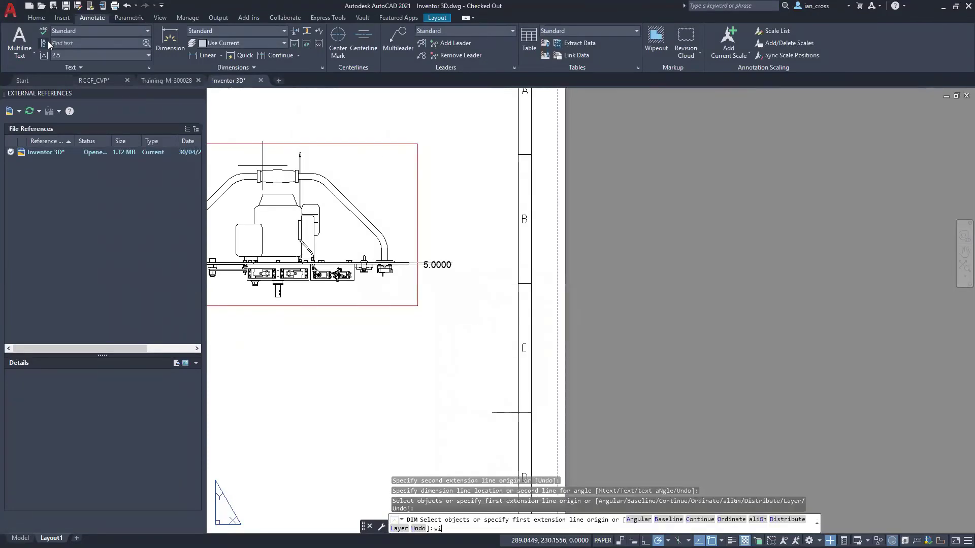
key("Return")
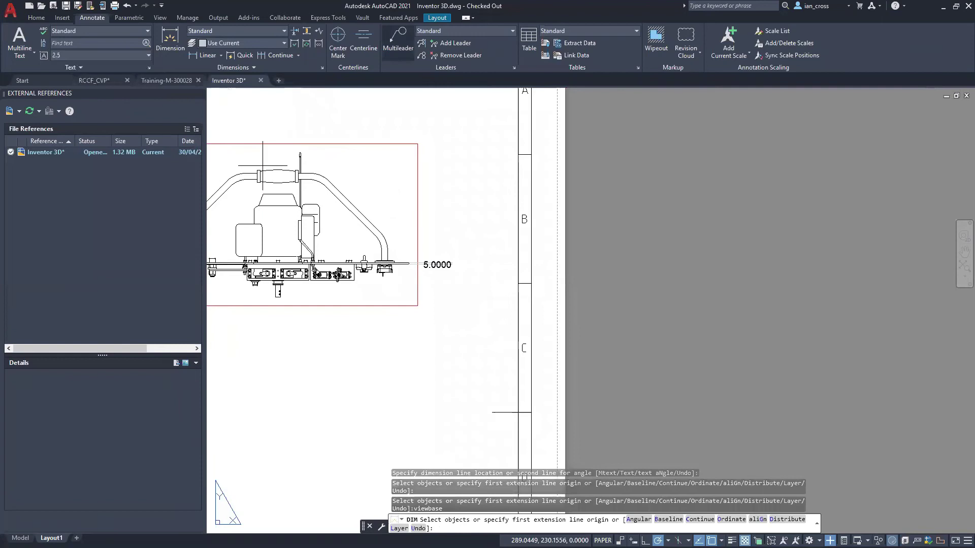
key("Escape")
key("Escape")
key("Escape")
type("viewbase")
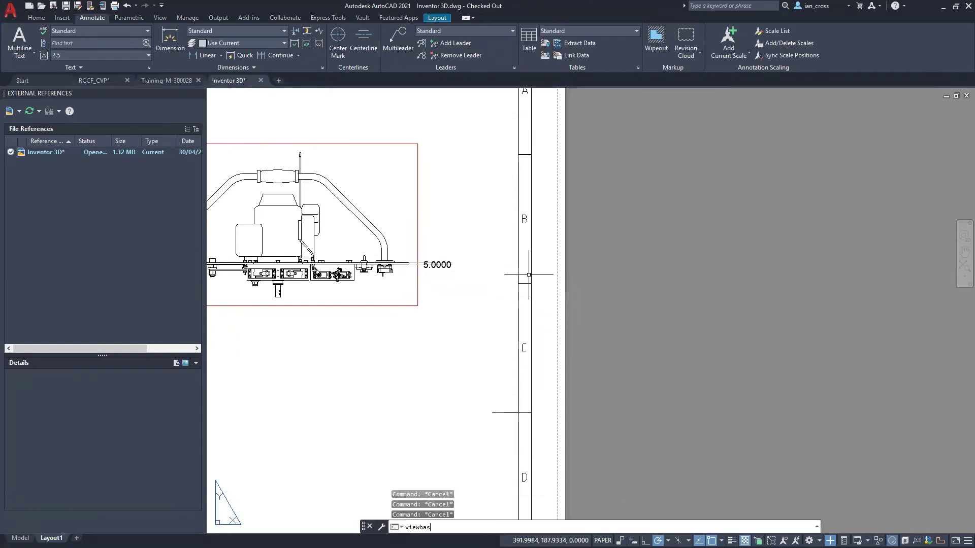
key("Return")
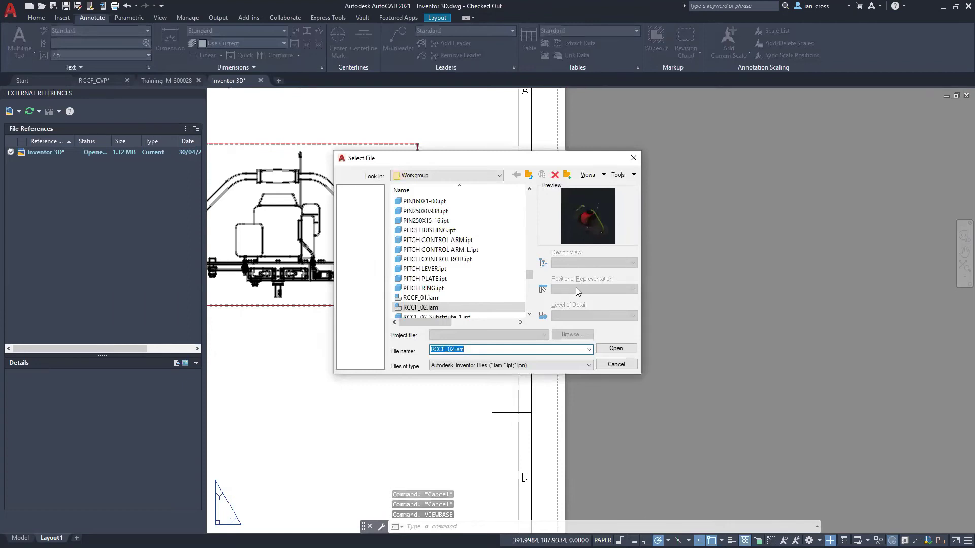
left_click(428, 307)
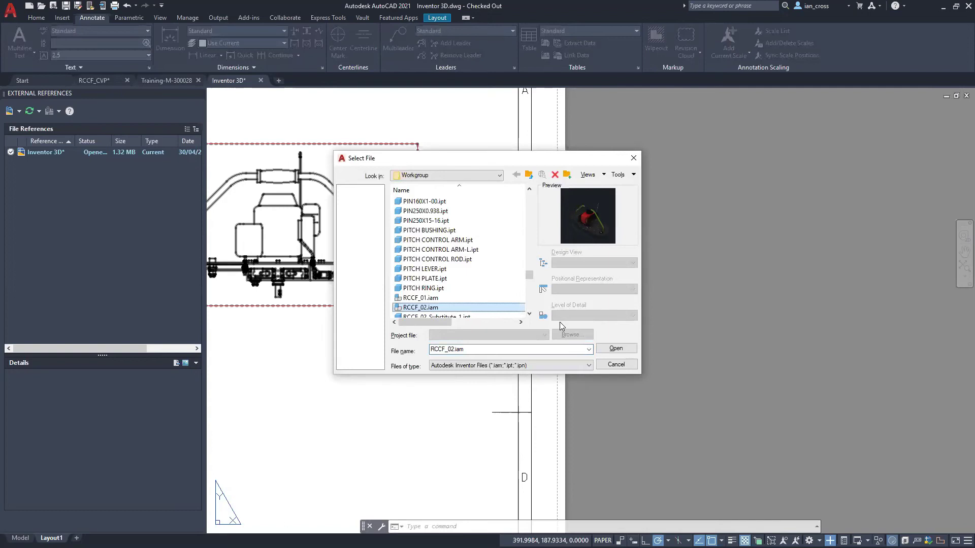
key("Escape")
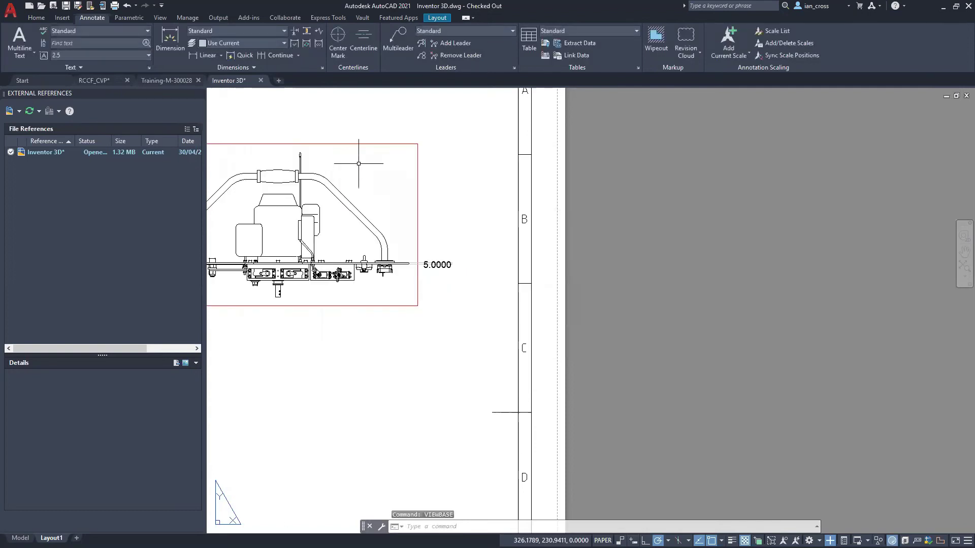
Step: Try to edit the front view and check the available layout commands
double_click(359, 164)
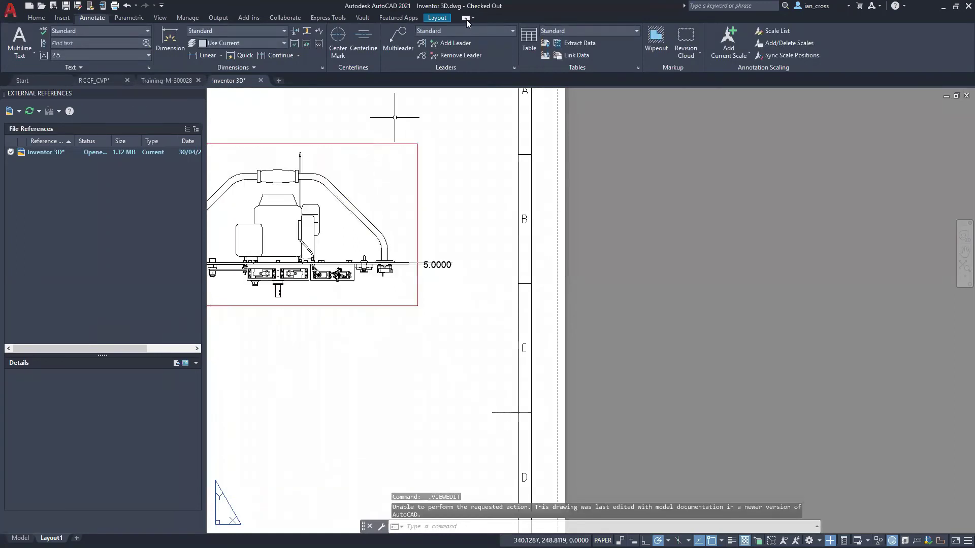
left_click(440, 19)
key("Escape")
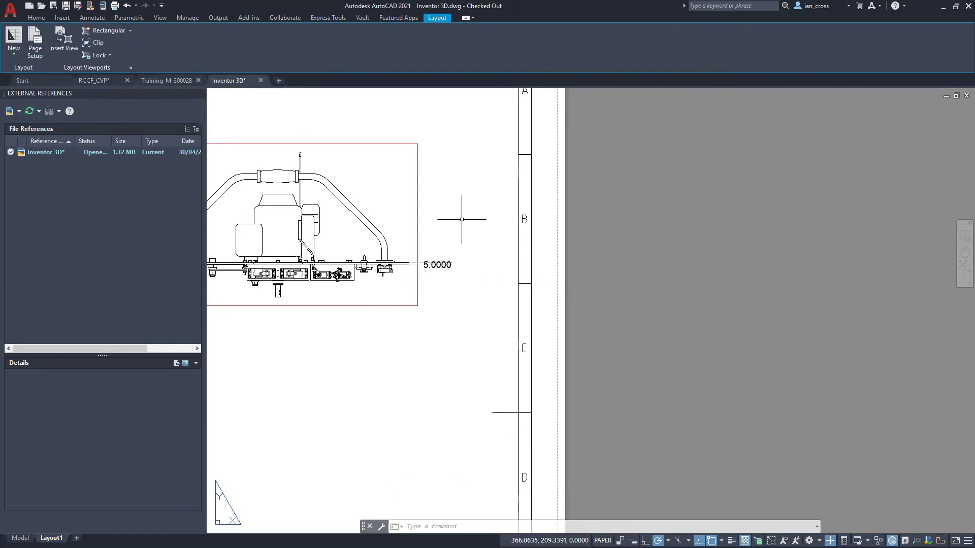
Step: Close the Inventor 3D, Training-M-300028 and RCCF_CVP drawings without saving their changes
scroll(261, 402, "up", 2)
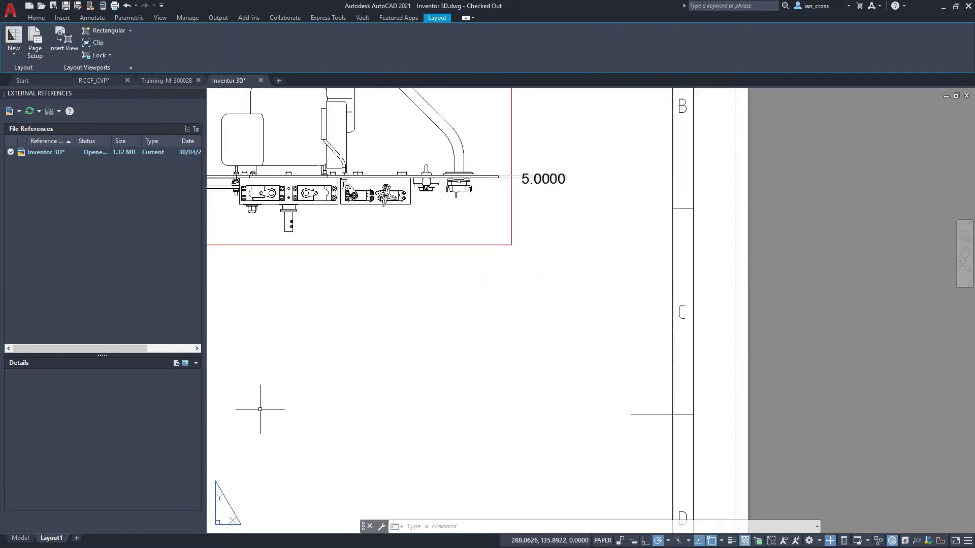
scroll(326, 283, "down", 4)
middle_click_drag(256, 400, 689, 396)
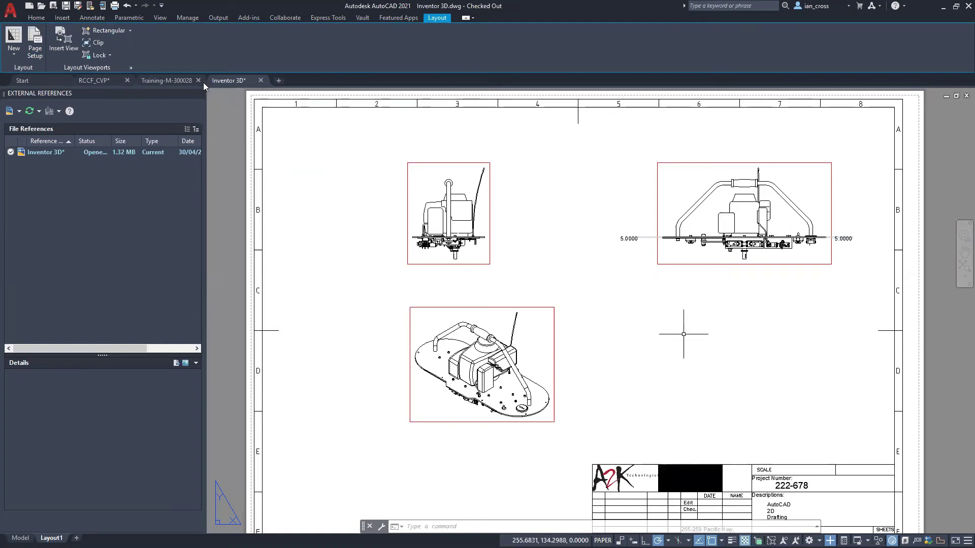
left_click(261, 80)
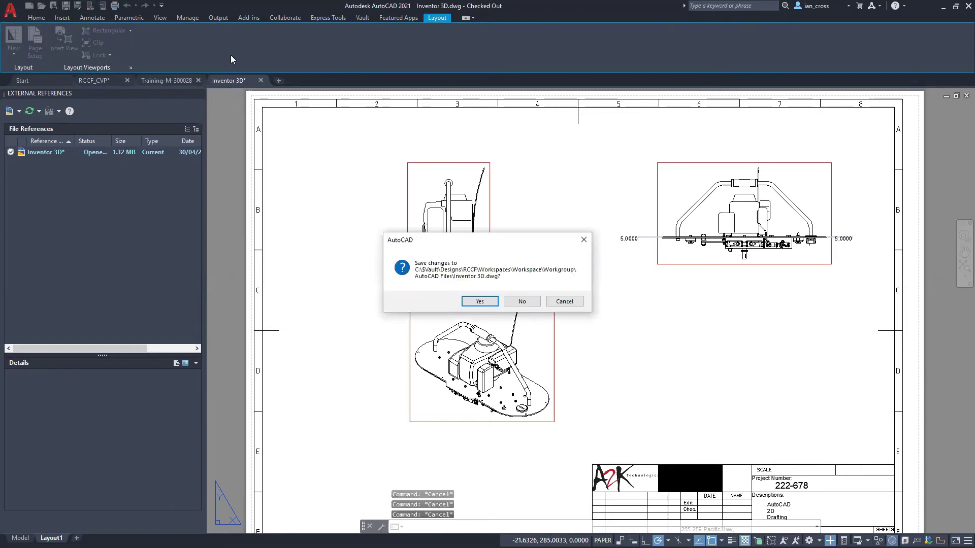
key("n")
left_click(200, 80)
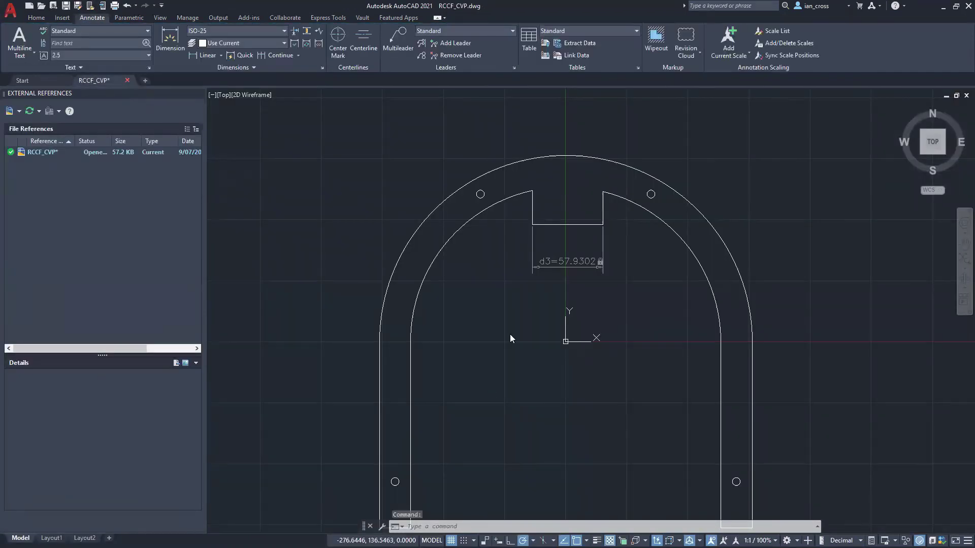
left_click(524, 300)
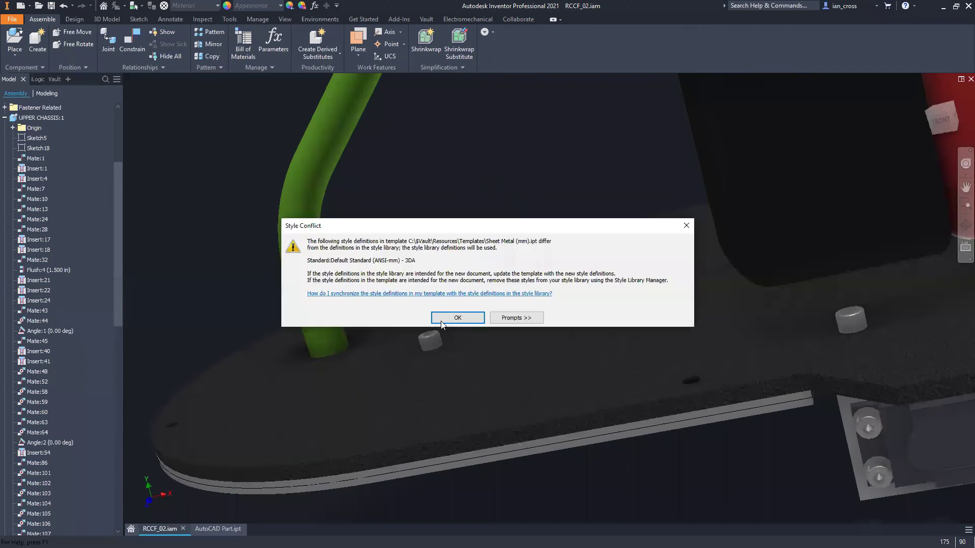
Step: In Inventor, create a new part from the Sheet Metal (mm).ipt template and start a 2D sketch on the front plane
left_click(447, 317)
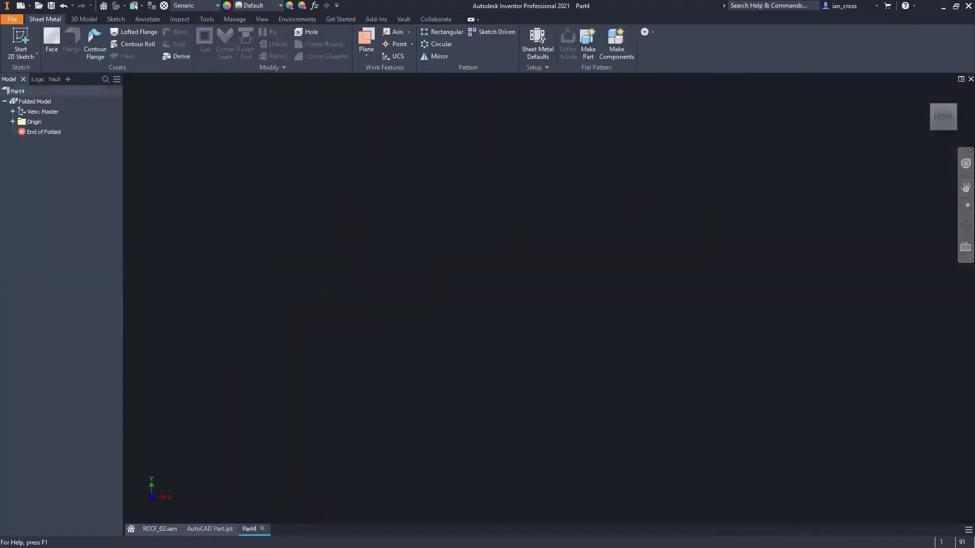
left_click(29, 38)
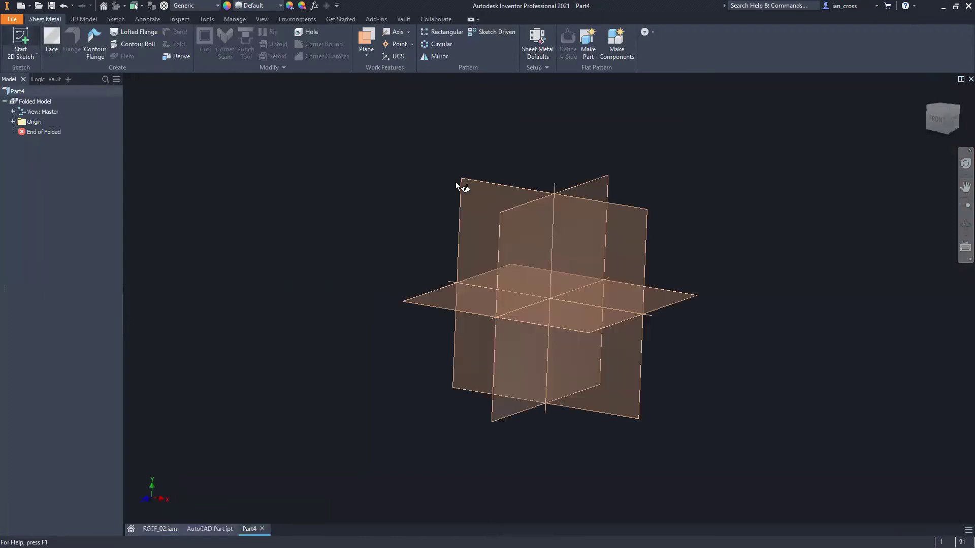
left_click(471, 163)
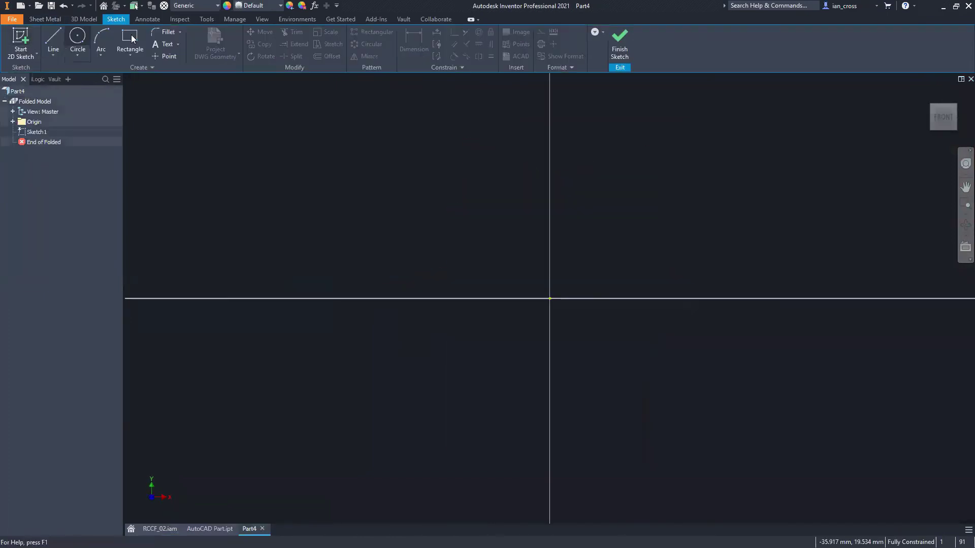
Step: Sketch a 100 x 100 mm two-point center rectangle on the origin and turn it into a sheet metal face
left_click(129, 55)
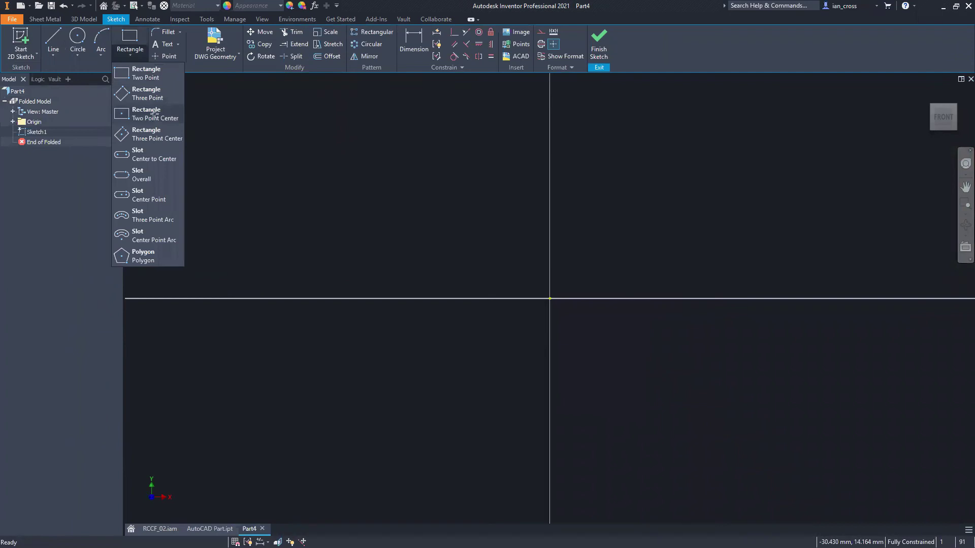
left_click(154, 114)
left_click(550, 299)
type("100")
key("Tab")
type("10")
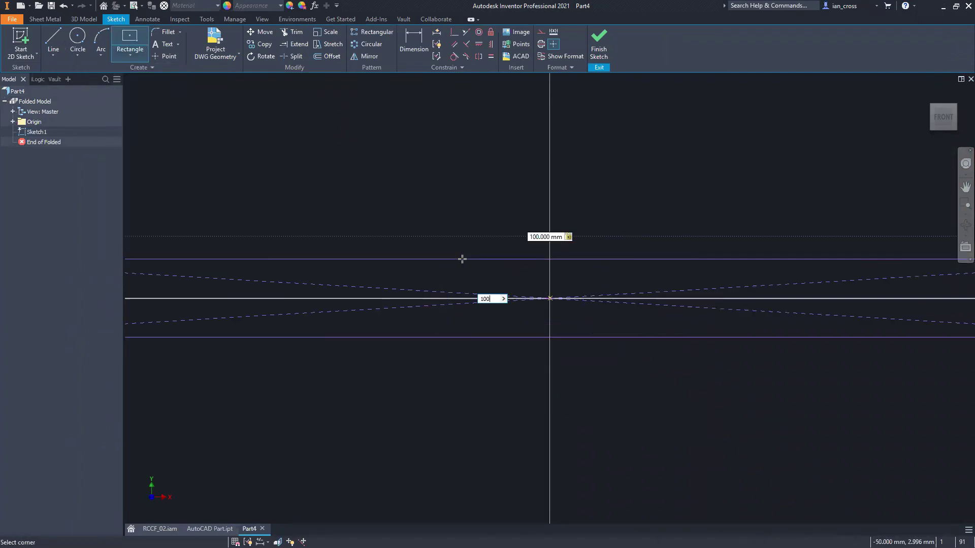
key("Return")
scroll(710, 116, "down", 5)
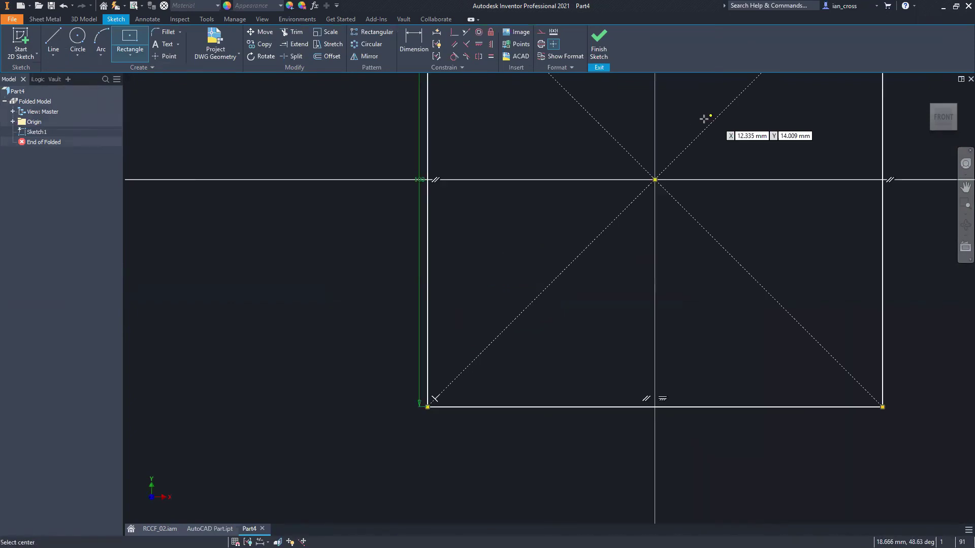
middle_click_drag(694, 135, 535, 264)
left_click(597, 37)
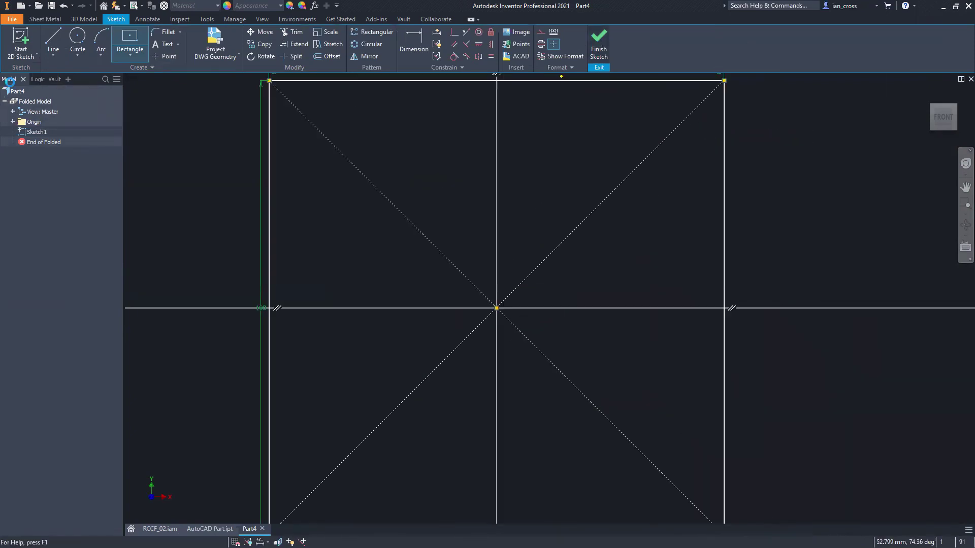
left_click(59, 37)
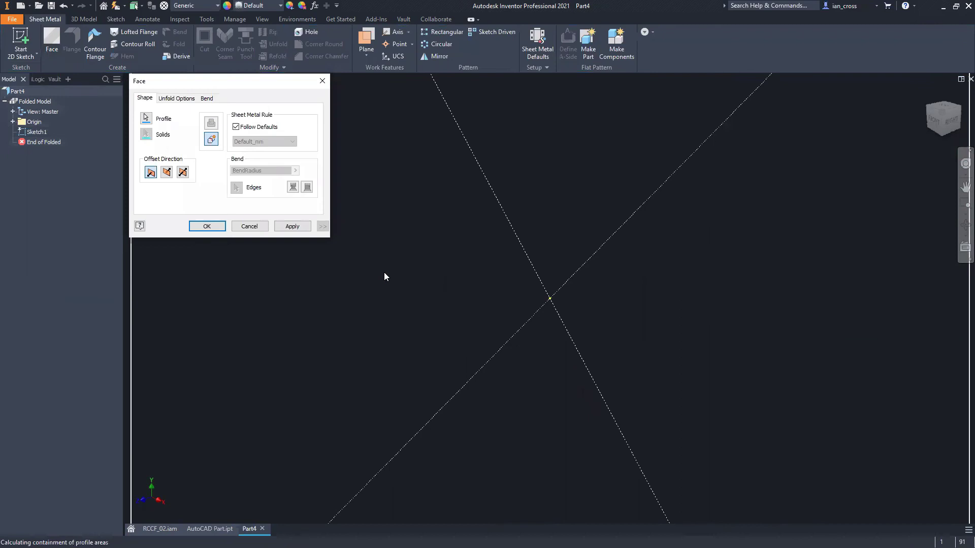
left_click(205, 226)
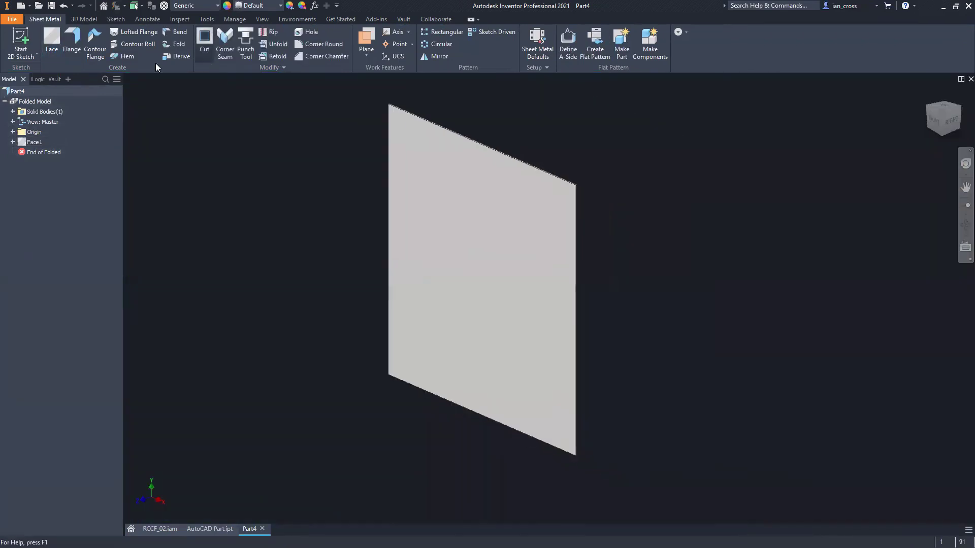
Step: Add 25 mm flanges at 90 degrees along all four edges of the square face
left_click(72, 41)
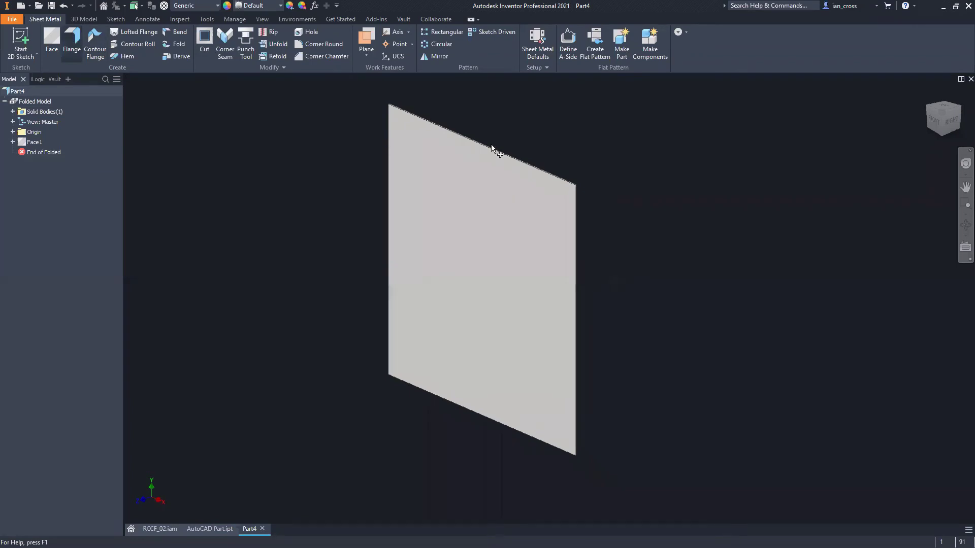
scroll(573, 183, "up", 3)
left_click(572, 180)
left_click(582, 207)
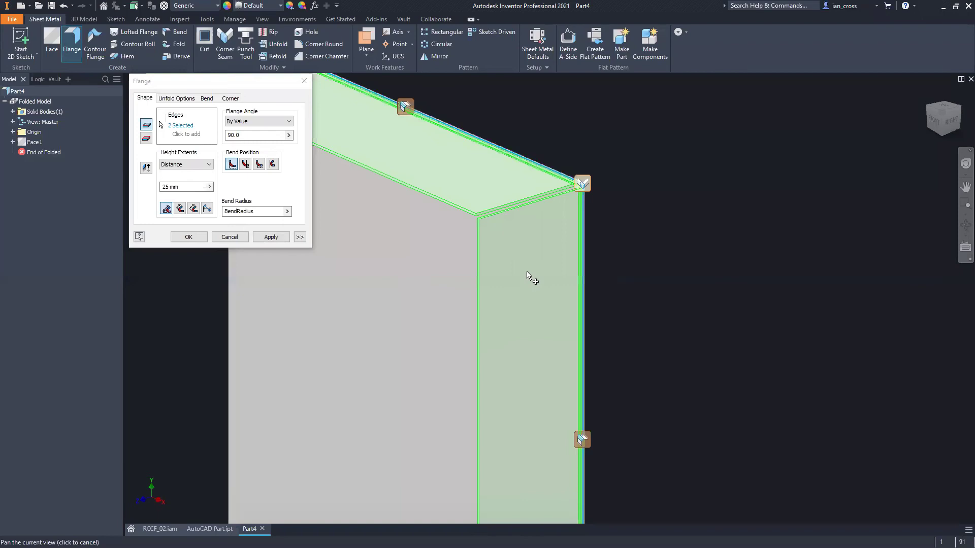
middle_click_drag(527, 272, 606, 132)
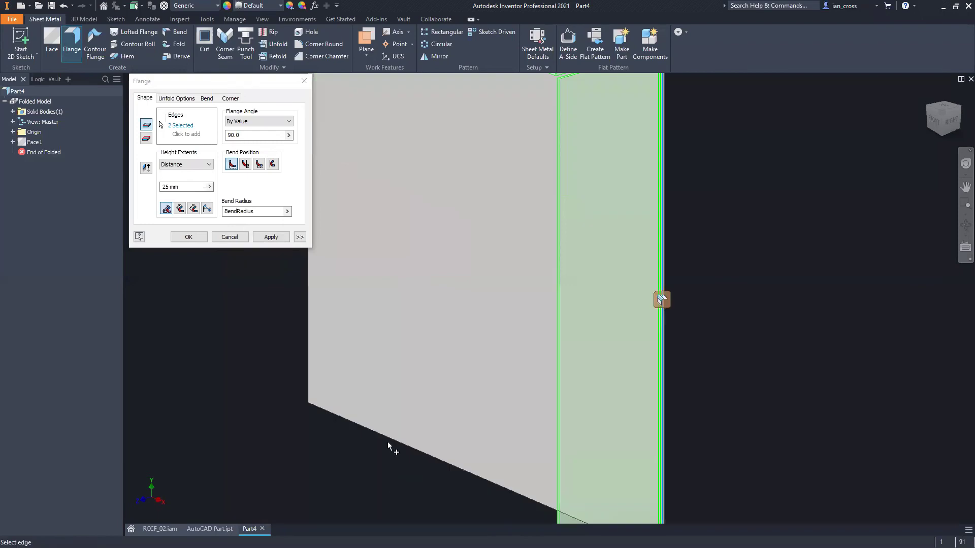
left_click(339, 410)
left_click(309, 381)
left_click(200, 237)
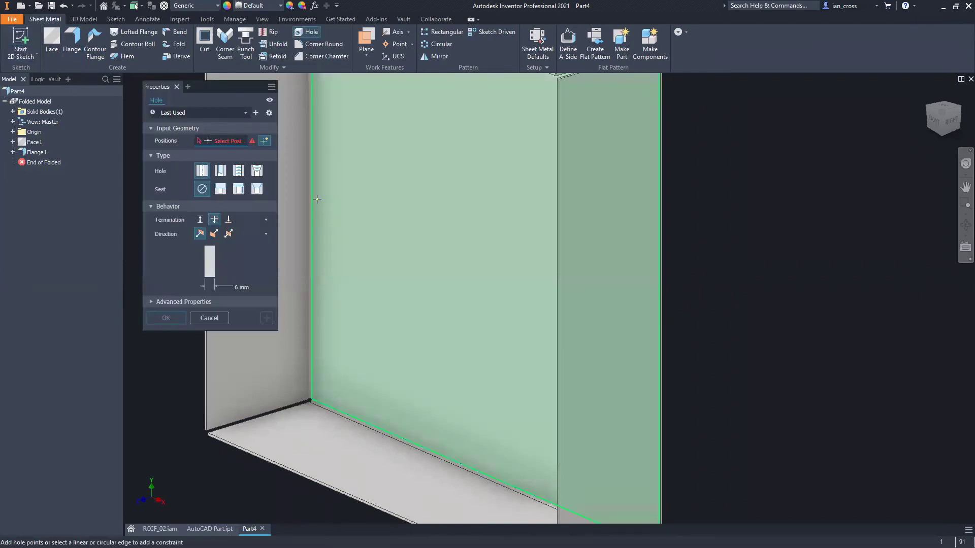
Step: Place a hole on the inside of the base face, 50 mm from its left edge and 50 mm from its top edge
left_click(451, 219)
left_click(362, 237)
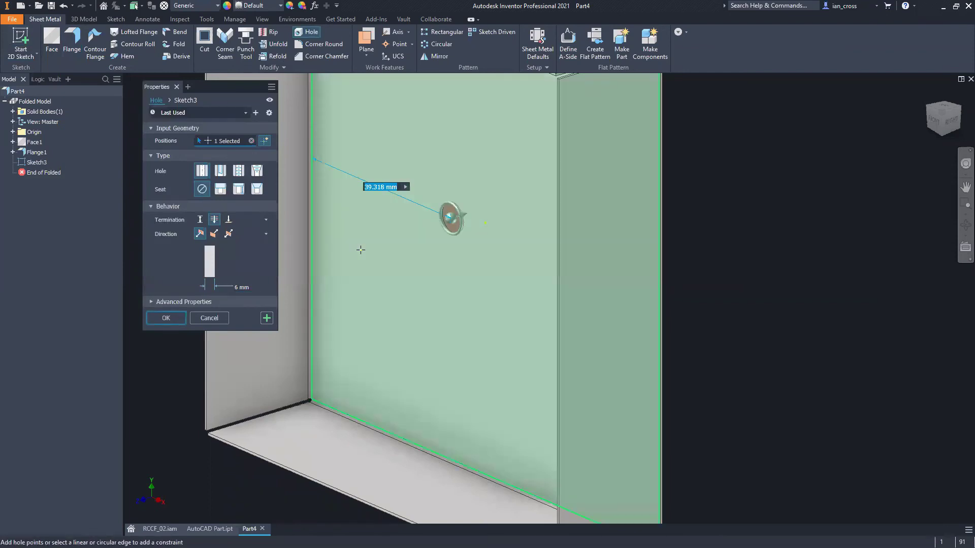
type("50")
key("Return")
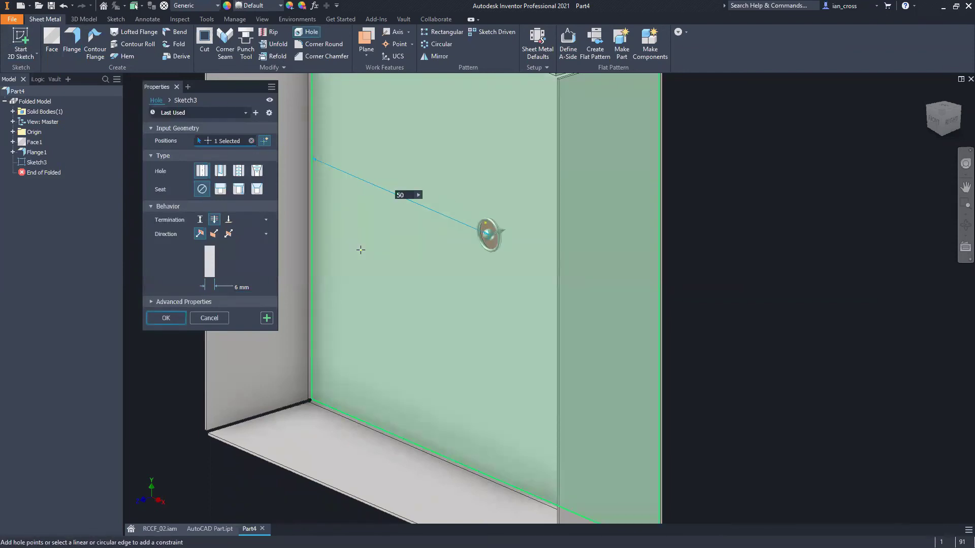
scroll(443, 208, "up", 5)
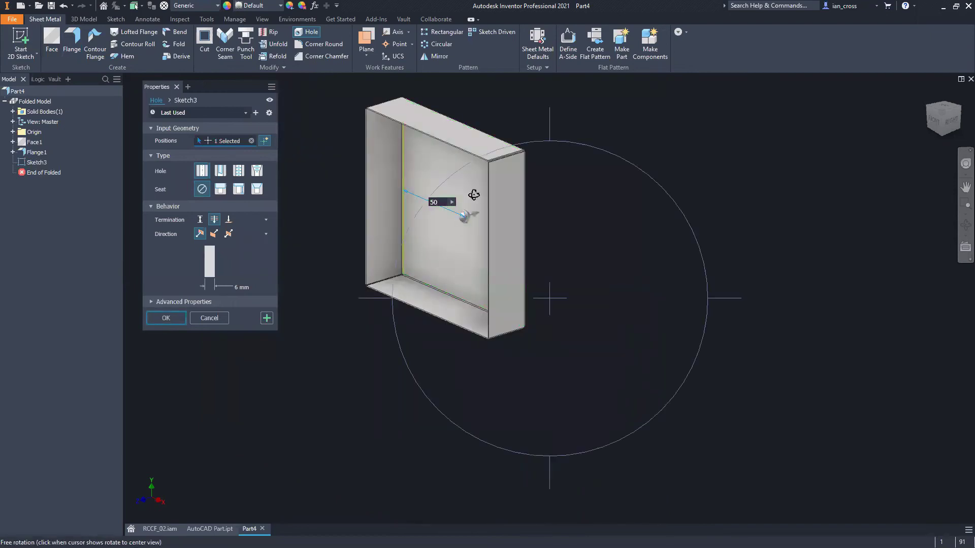
middle_click_drag(460, 210, 464, 137, "shift")
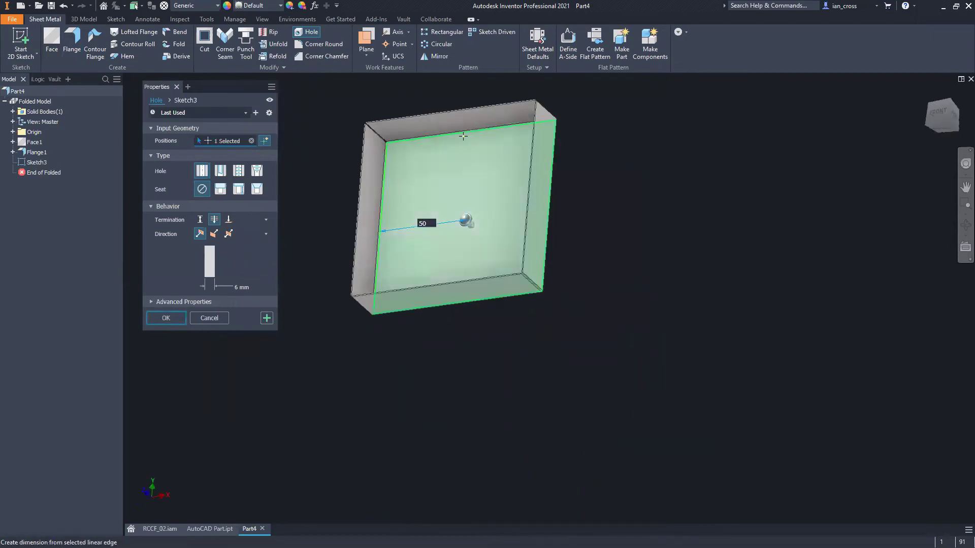
left_click(465, 133)
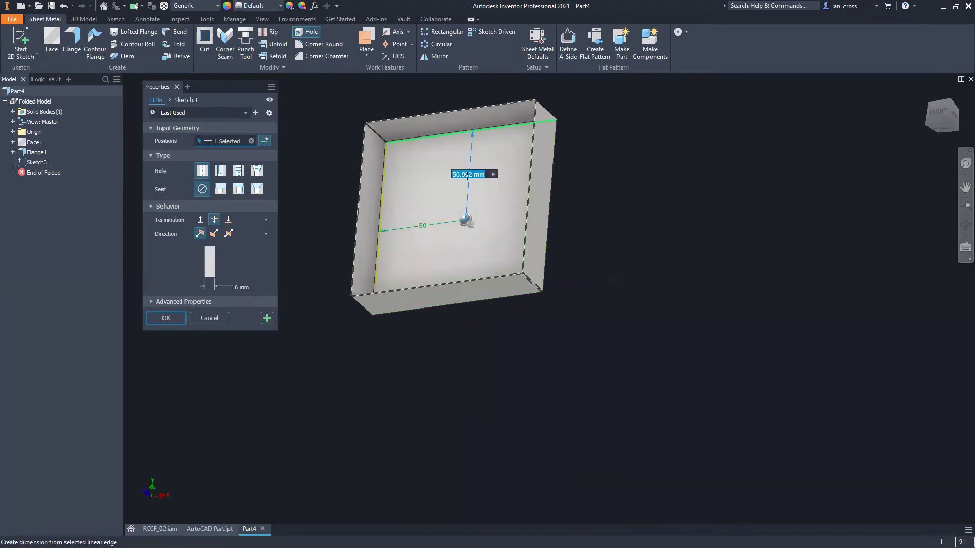
type("50")
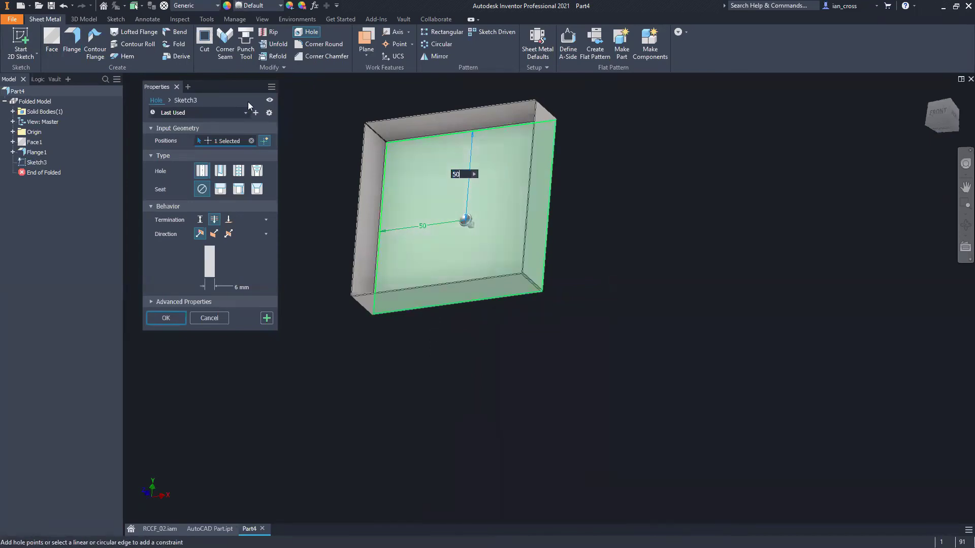
key("Return")
Step: Set the hole's diameter to 10 mm and create it
left_click(465, 219)
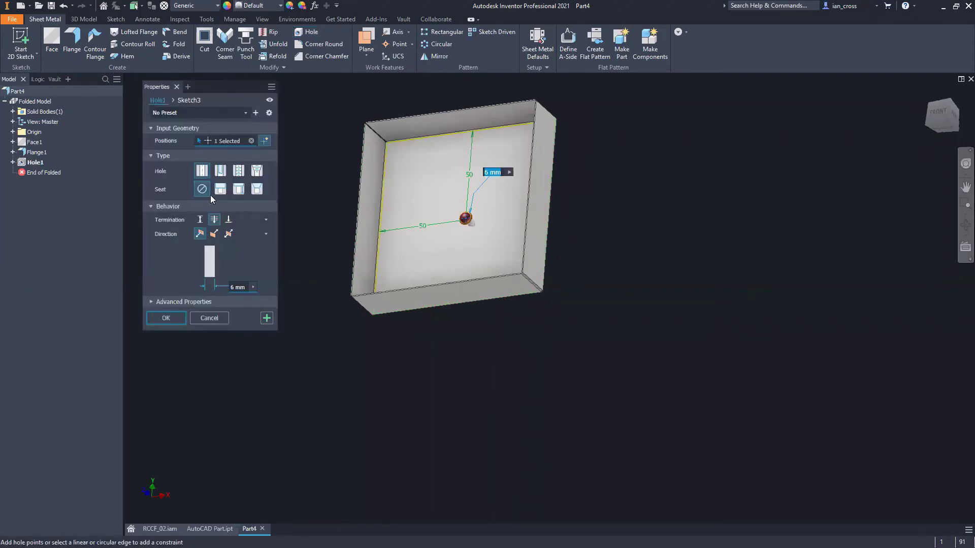
left_click(232, 287)
type("10")
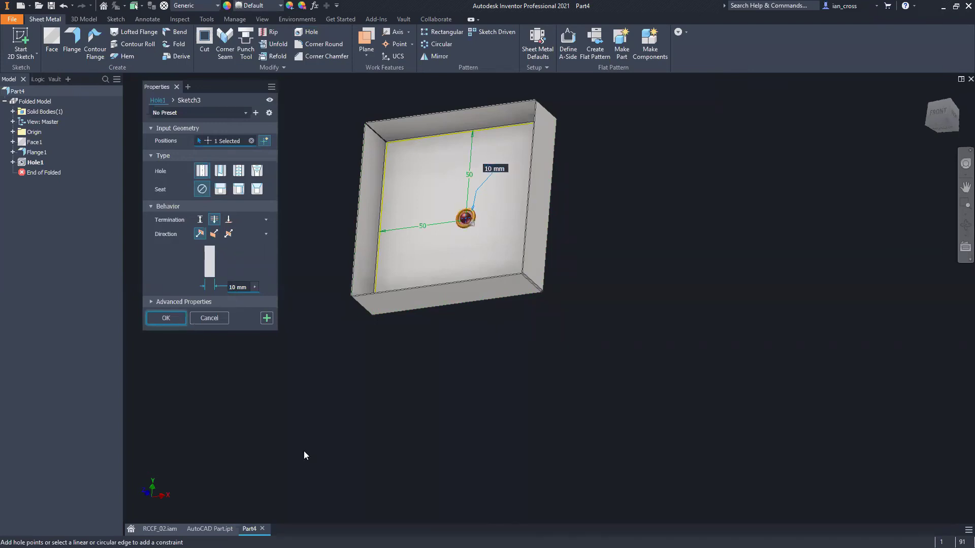
key("Return")
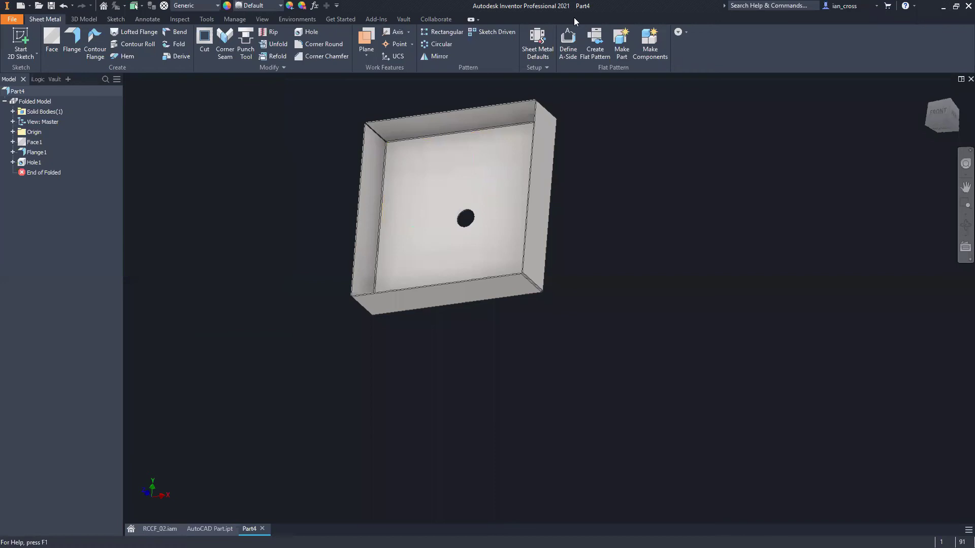
Step: Create the flat pattern and export its face as Training-A-300000.dxf into the AutoCAD Files folder, using the Training numbering scheme
left_click(587, 38)
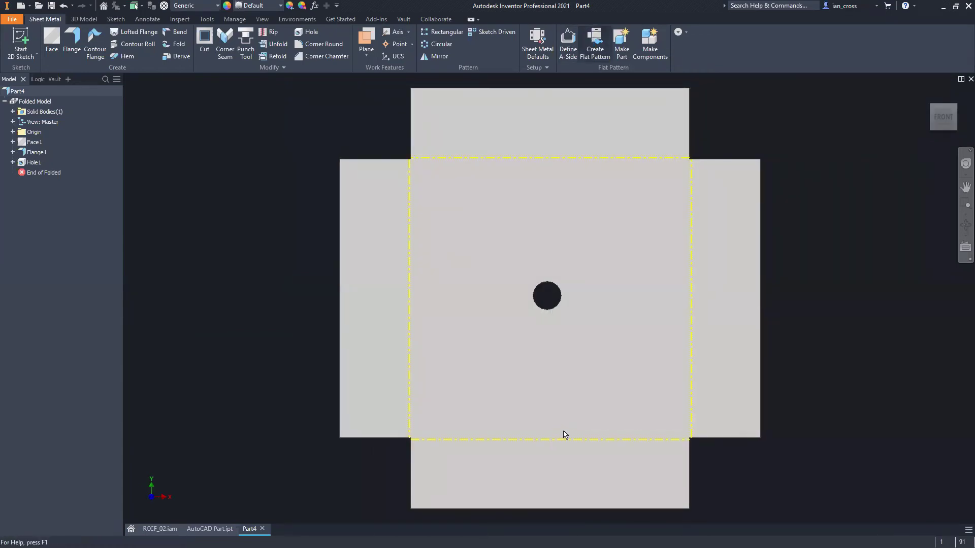
right_click(651, 275)
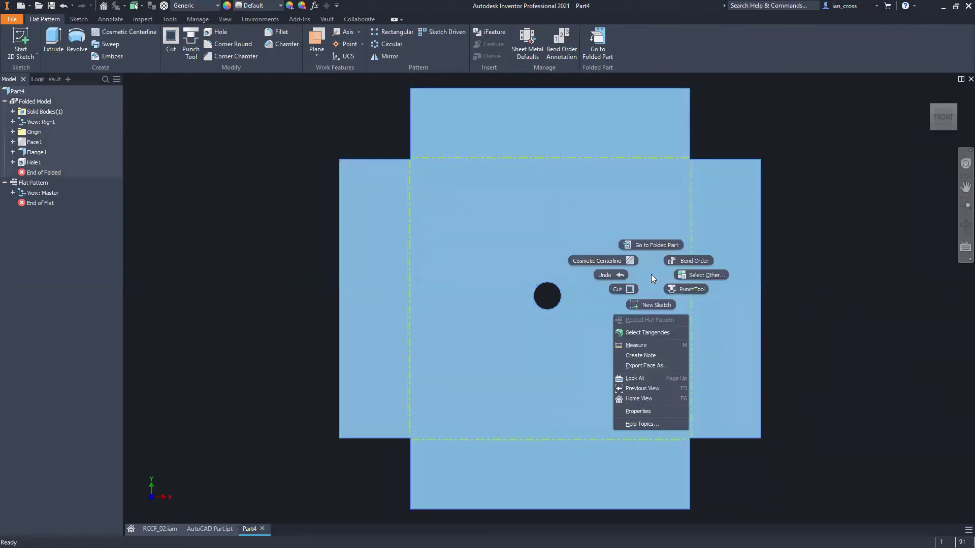
left_click(660, 367)
left_click(264, 192)
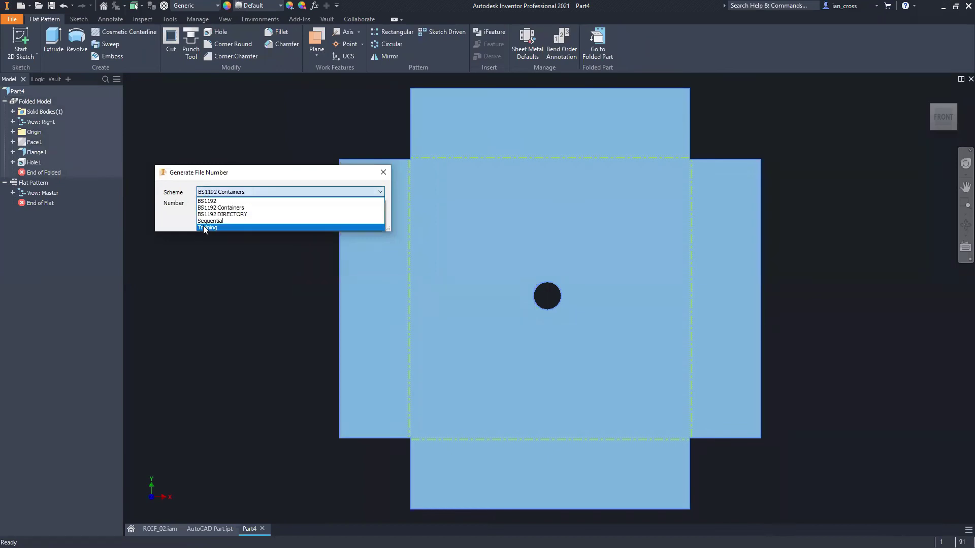
left_click(206, 220)
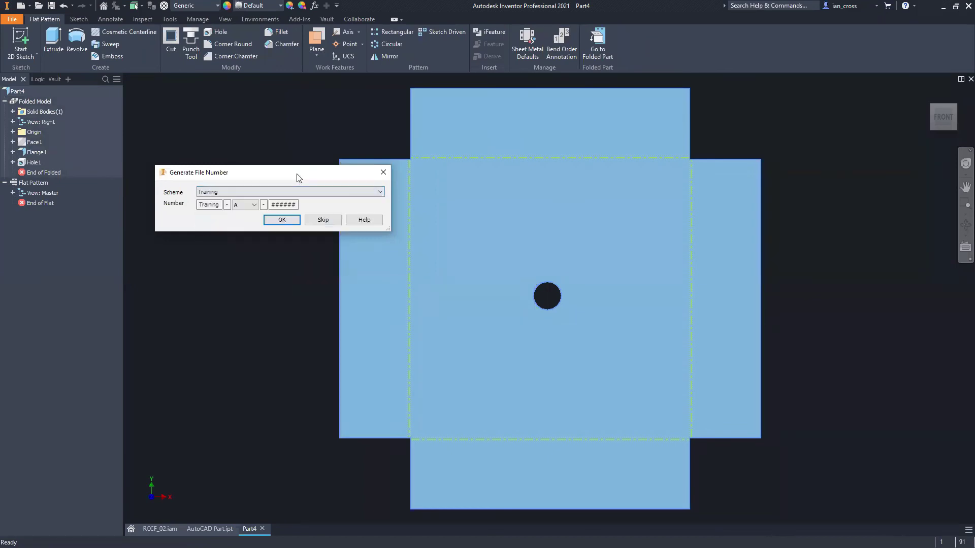
left_click(281, 220)
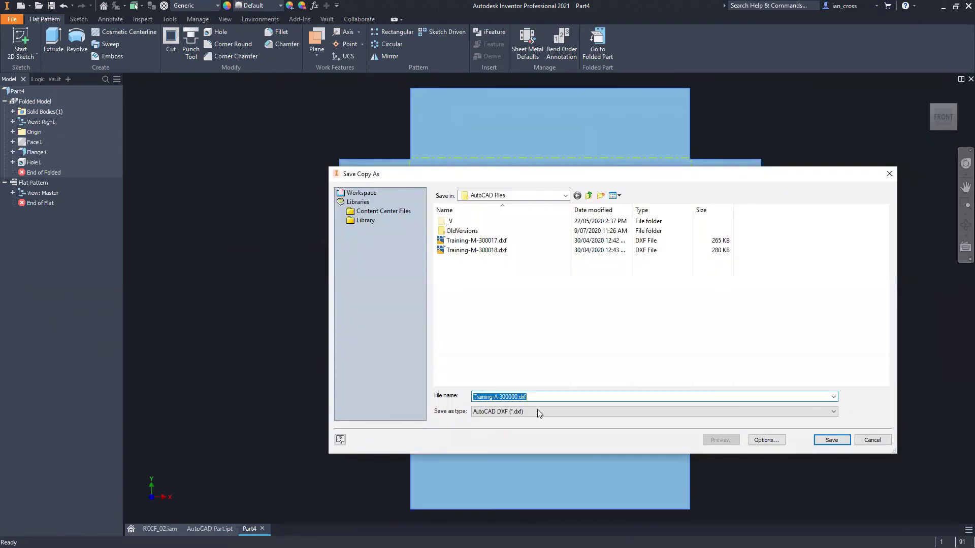
left_click(840, 440)
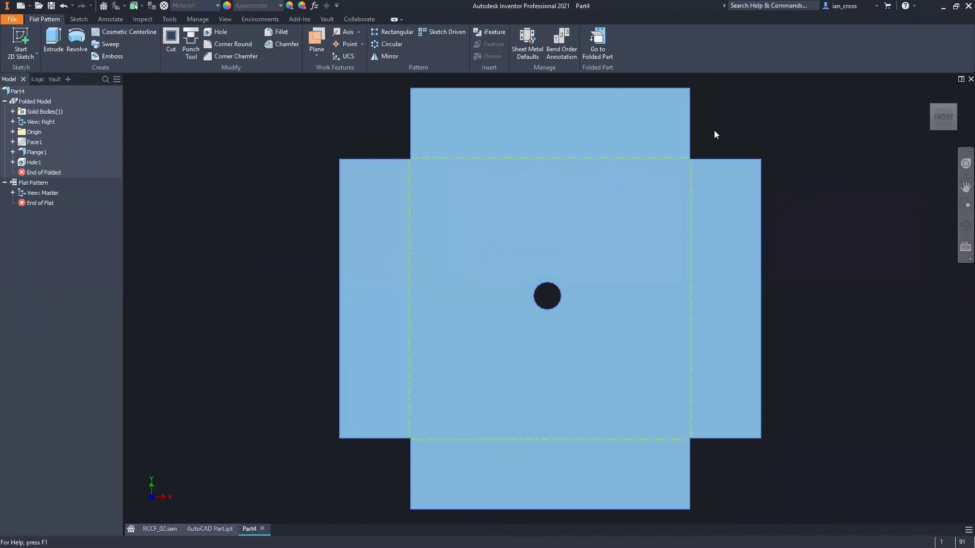
Step: Switch to AutoCAD and open the exported Training-A-300000.dxf from the AutoCAD Files folder, listing DXF files
key("alt+Tab")
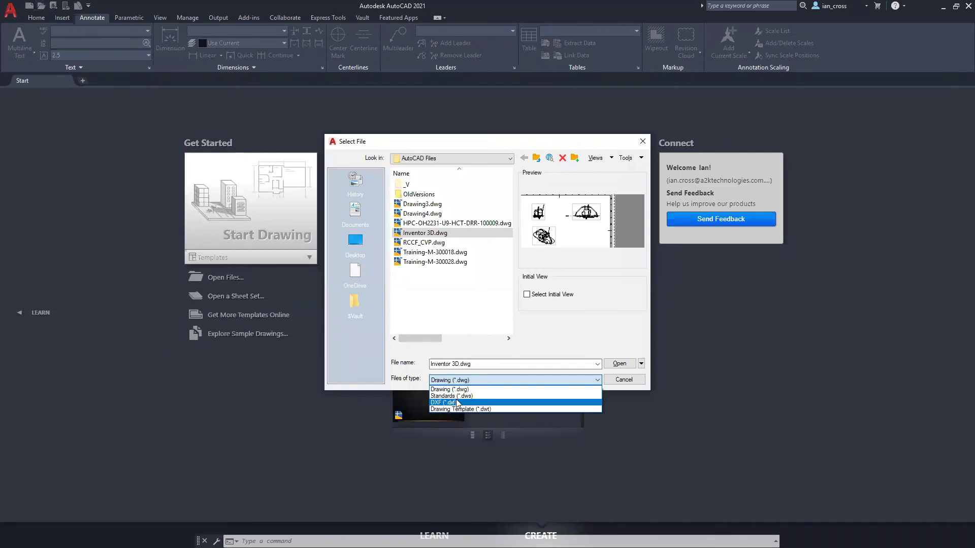
left_click(458, 402)
left_click(457, 204)
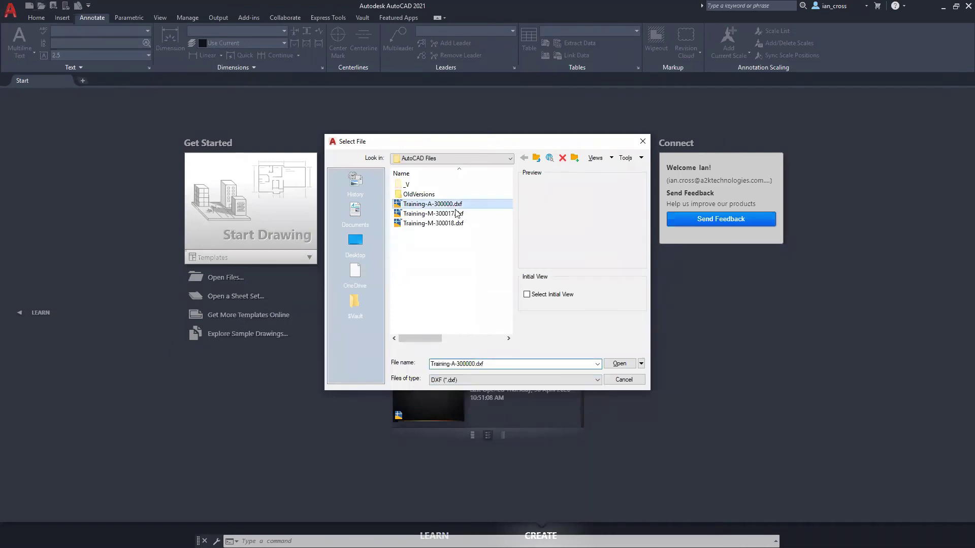
left_click(612, 367)
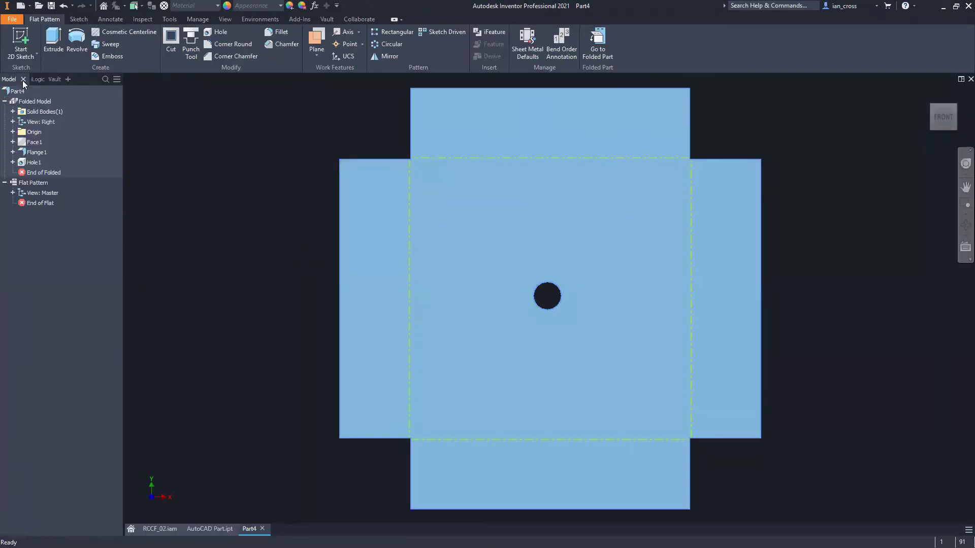
Step: Create a new drawing from the Standard.idw template and leave the base view command without placing a view
left_click(21, 6)
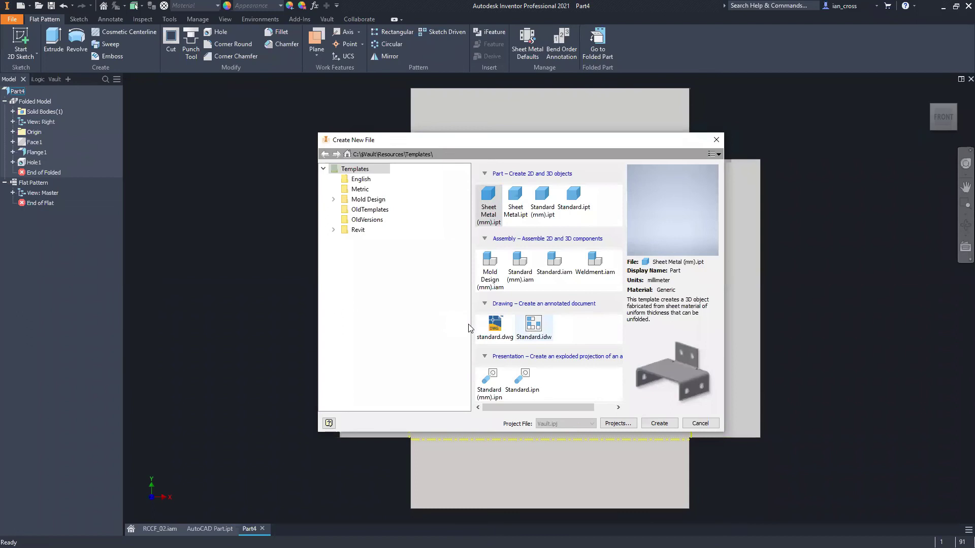
double_click(537, 324)
key("Return")
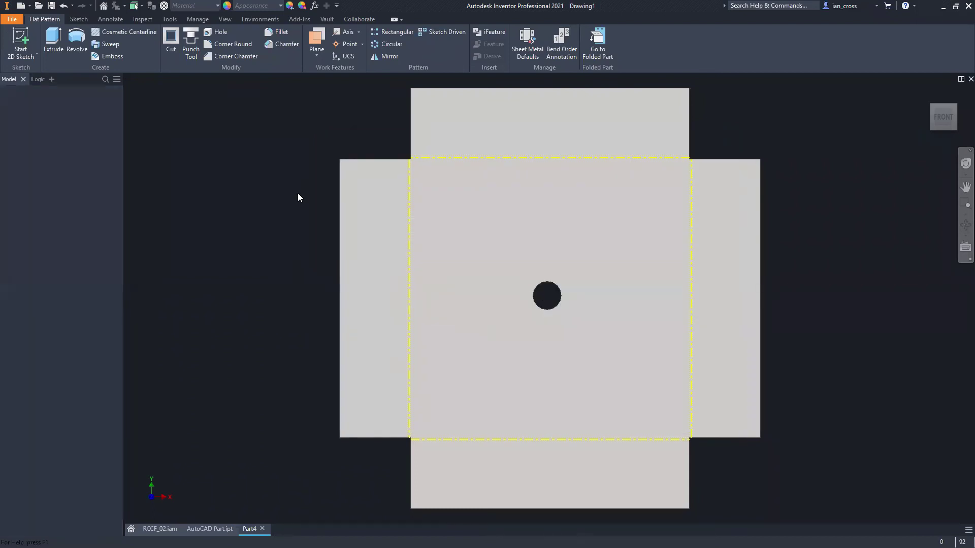
left_click(300, 196)
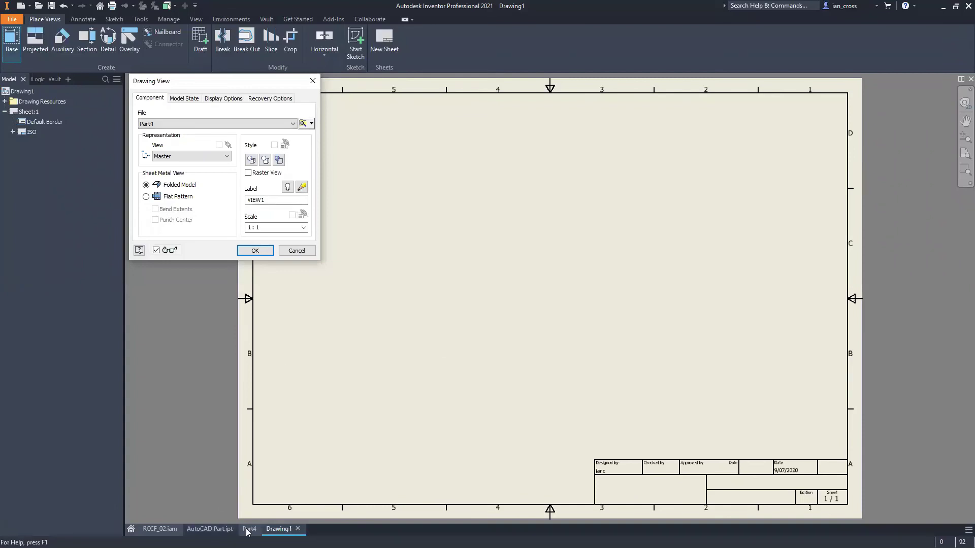
key("Escape")
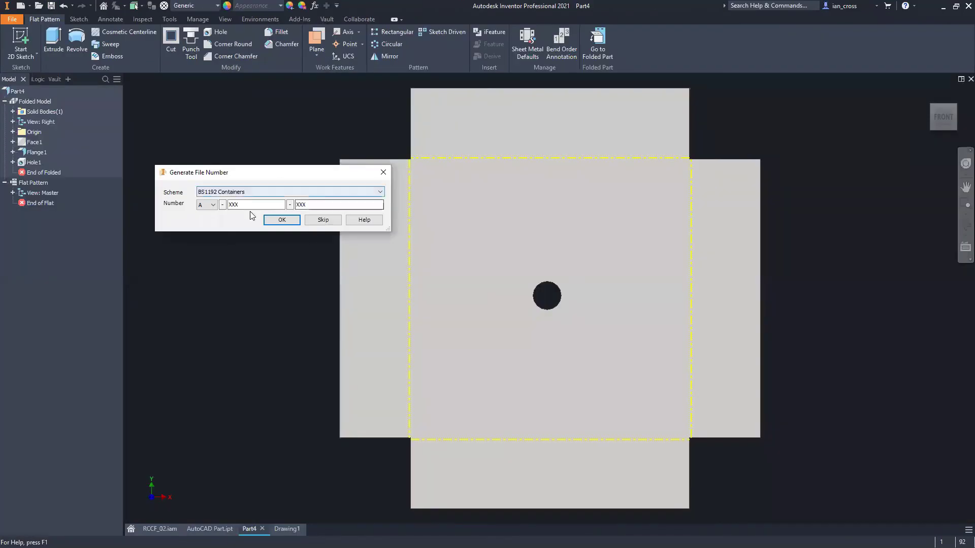
Step: Save the sheet metal part as Training-M-300029.ipt using the Training numbering scheme, exiting flat pattern edit mode
left_click(264, 192)
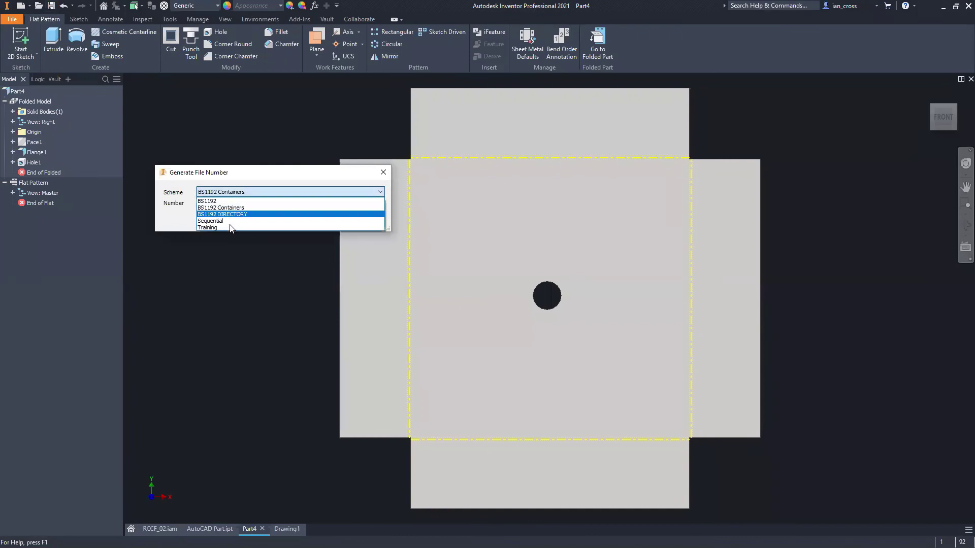
left_click(264, 227)
left_click(282, 221)
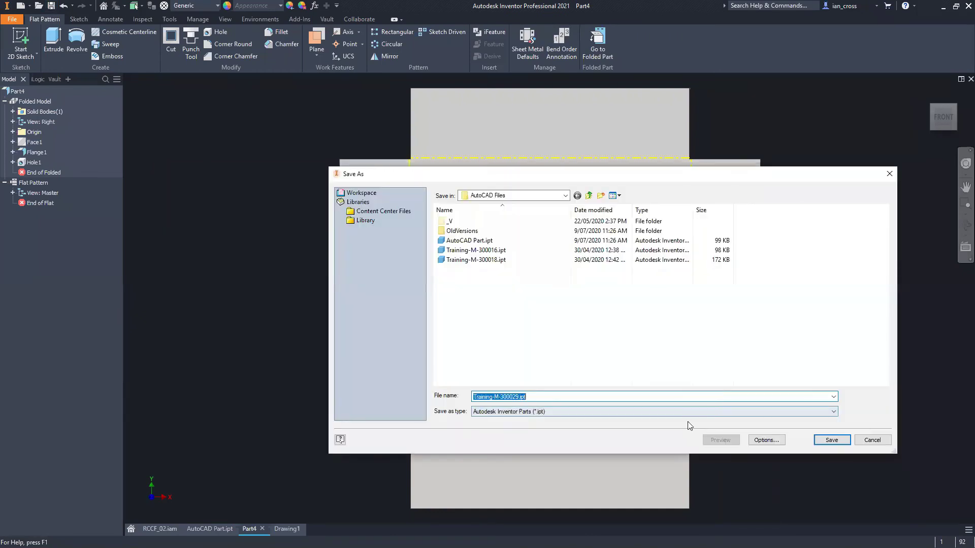
key("Return")
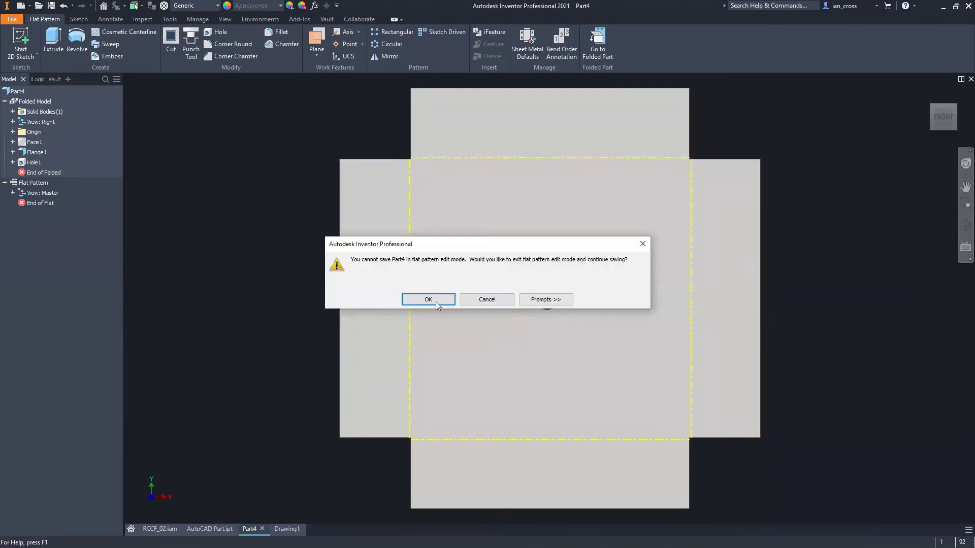
left_click(436, 302)
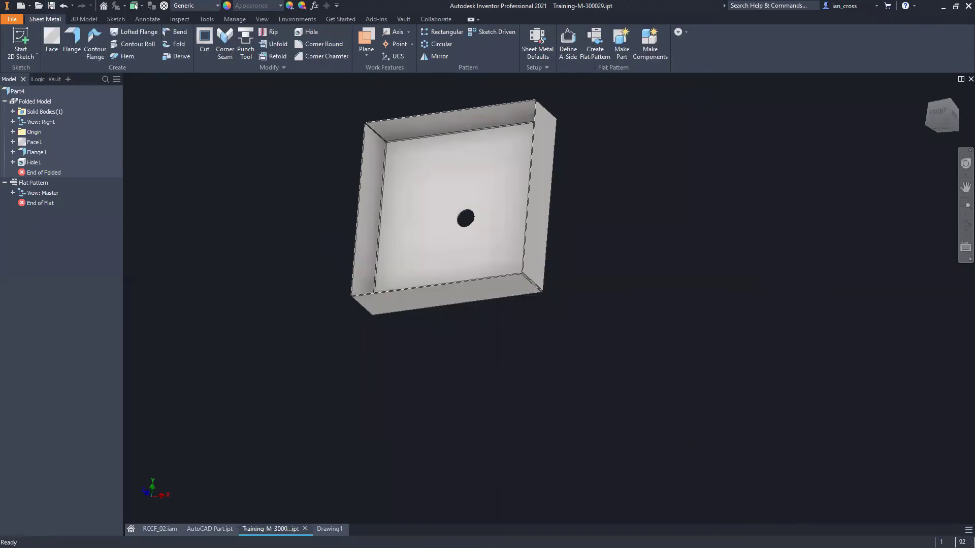
Step: Place a 1:2 base view of the part's flat pattern mid-sheet in the new drawing and save it as Training-M-300029.idw
left_click(330, 529)
left_click(11, 41)
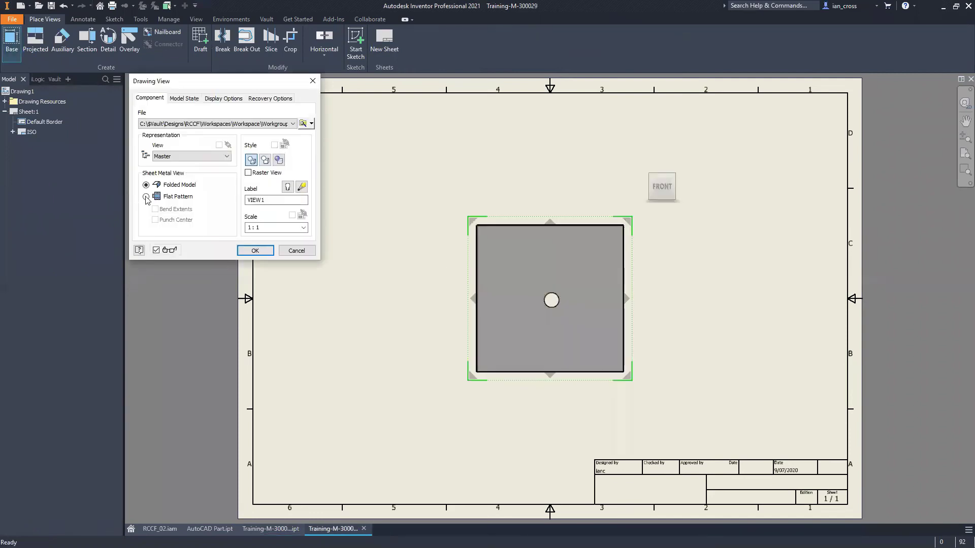
left_click(146, 197)
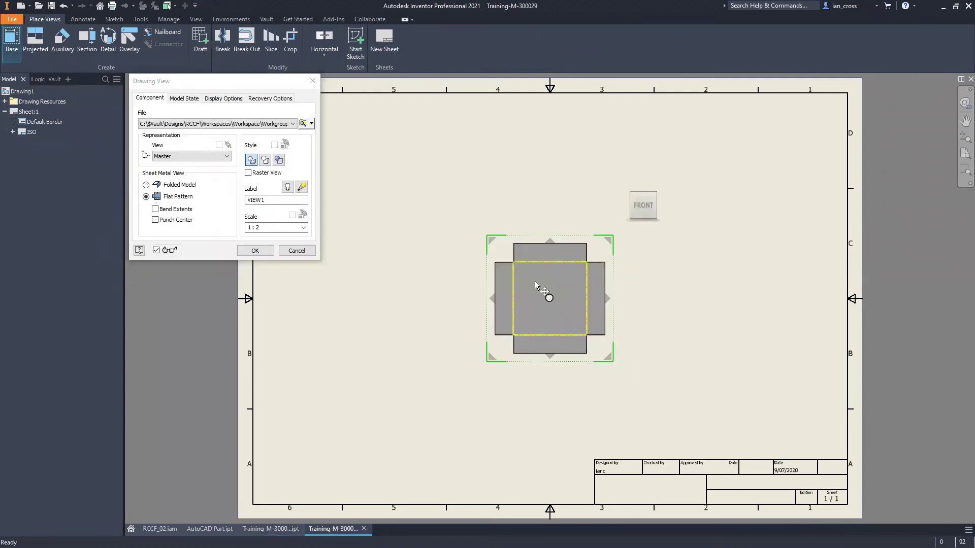
key("Return")
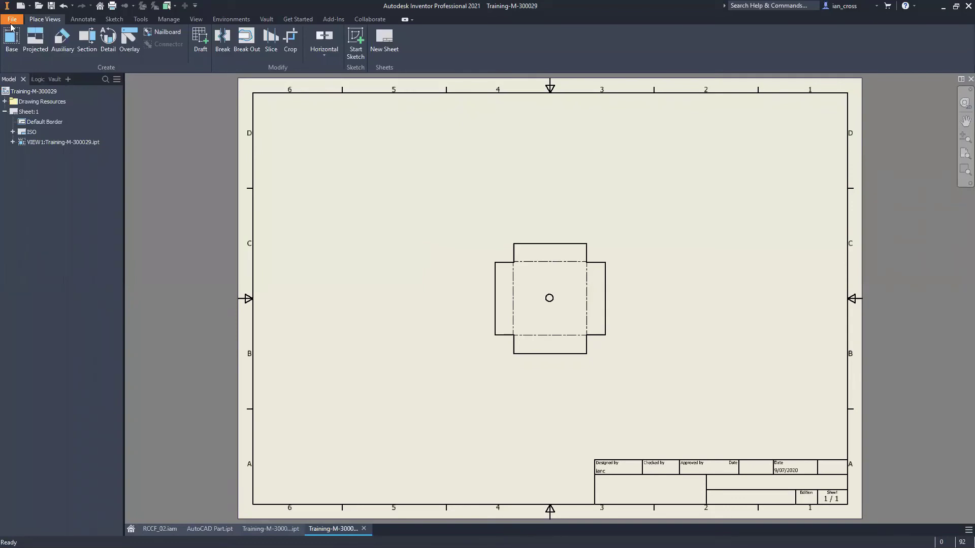
left_click(51, 6)
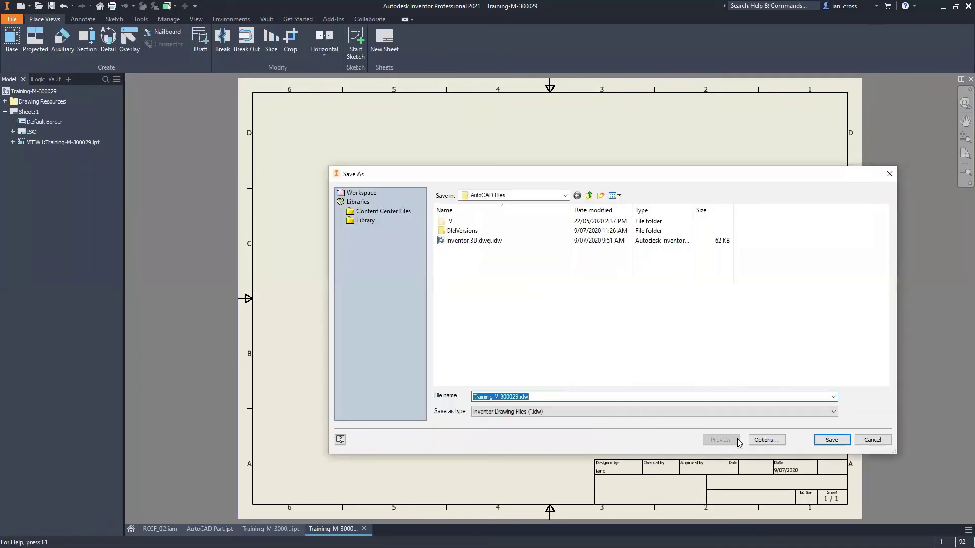
left_click(832, 440)
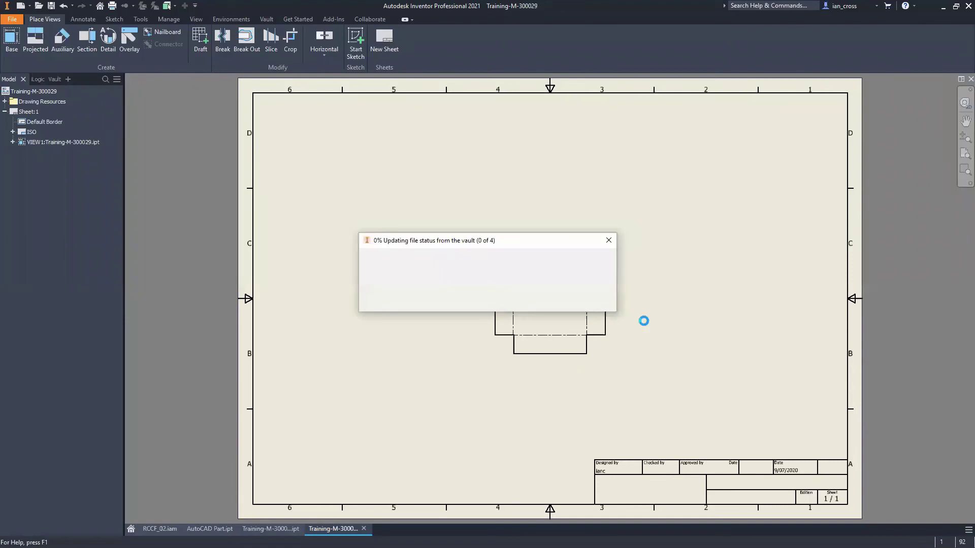
Step: Begin saving a copy of the drawing in DXF format and open the DXF export options
left_click(12, 19)
mouse_move(58, 130)
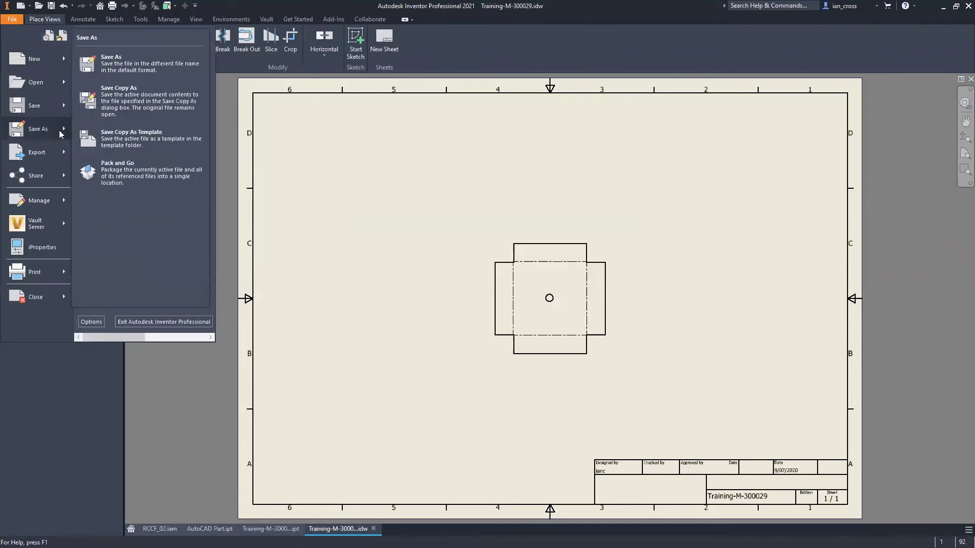
left_click(153, 103)
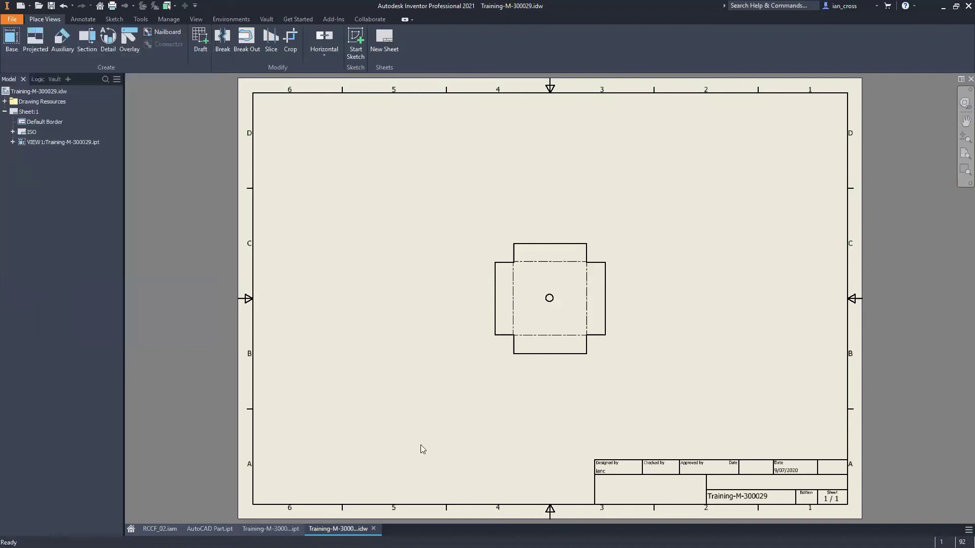
left_click(493, 412)
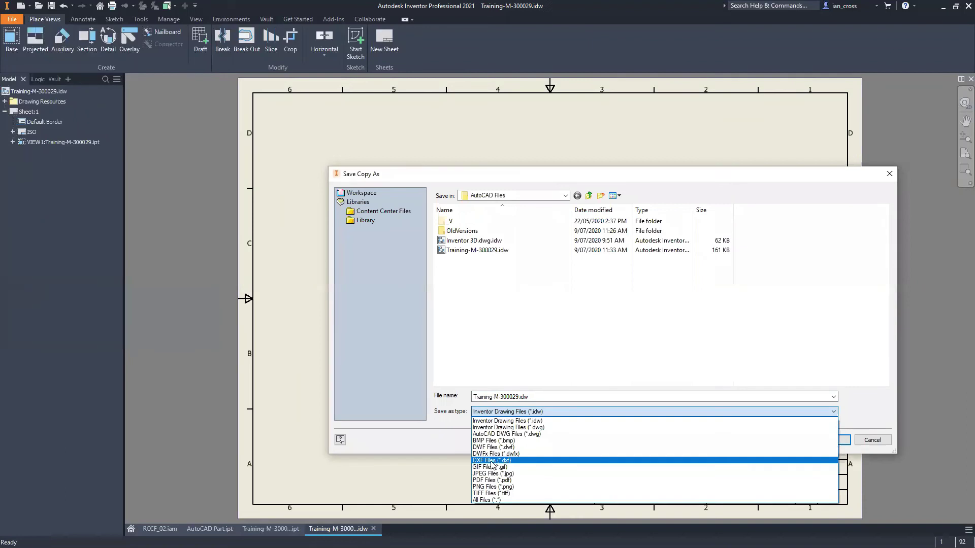
left_click(492, 461)
left_click(666, 381)
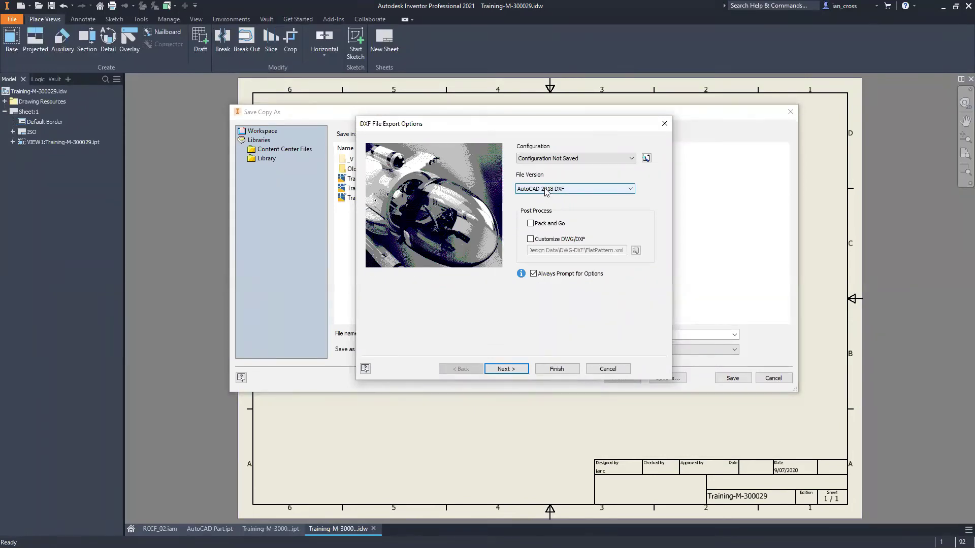
Step: Limit the export to model geometry only, with Base View Scale - Model Space scaling, and save the copy as Training-M-300029.dxf
left_click(516, 372)
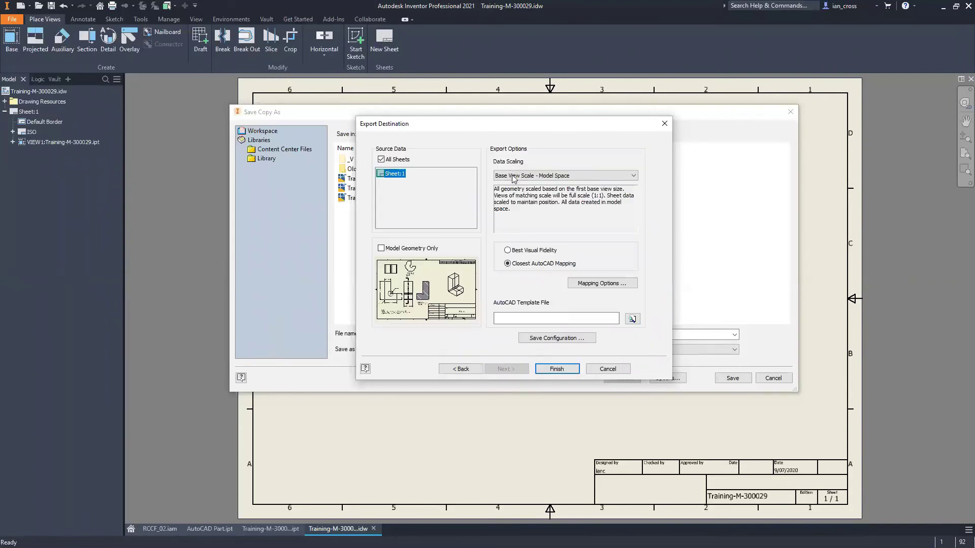
left_click(514, 176)
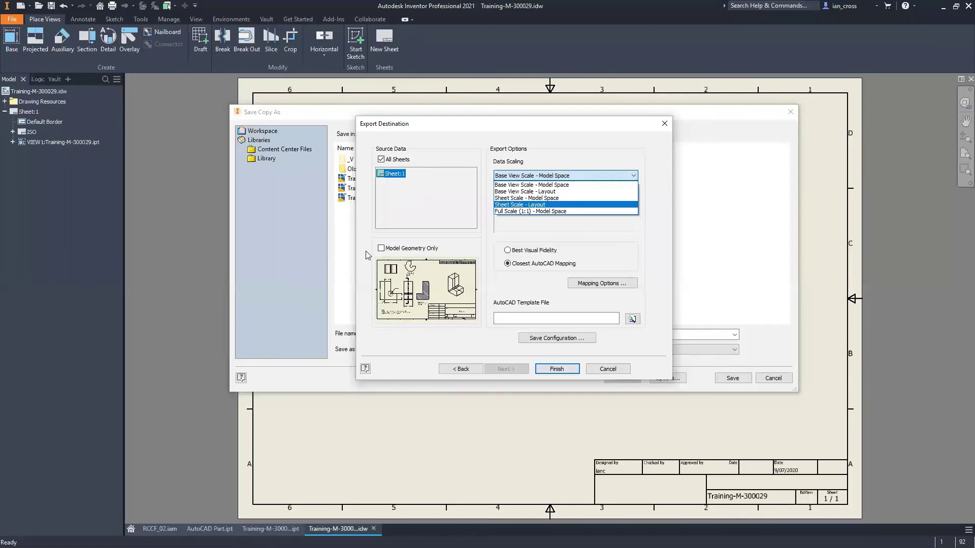
left_click(390, 251)
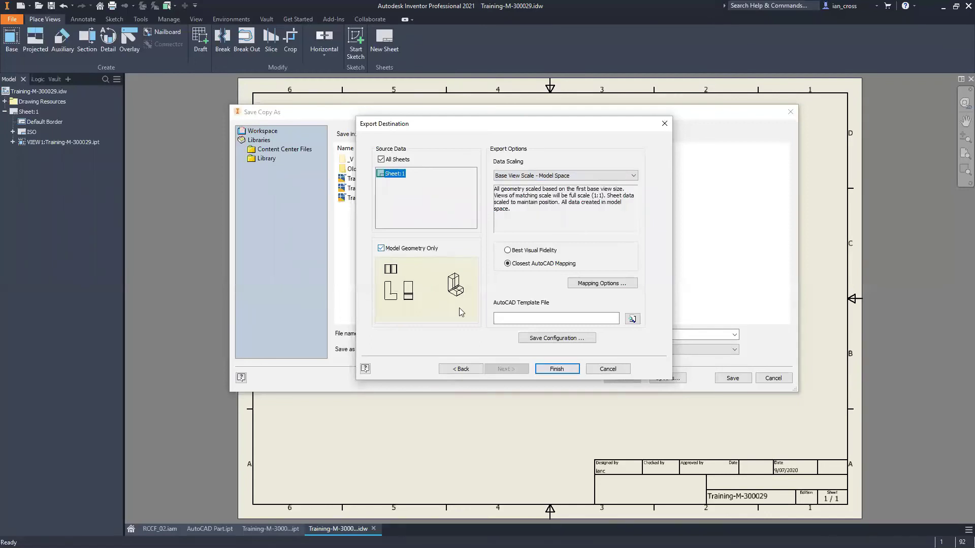
left_click(622, 284)
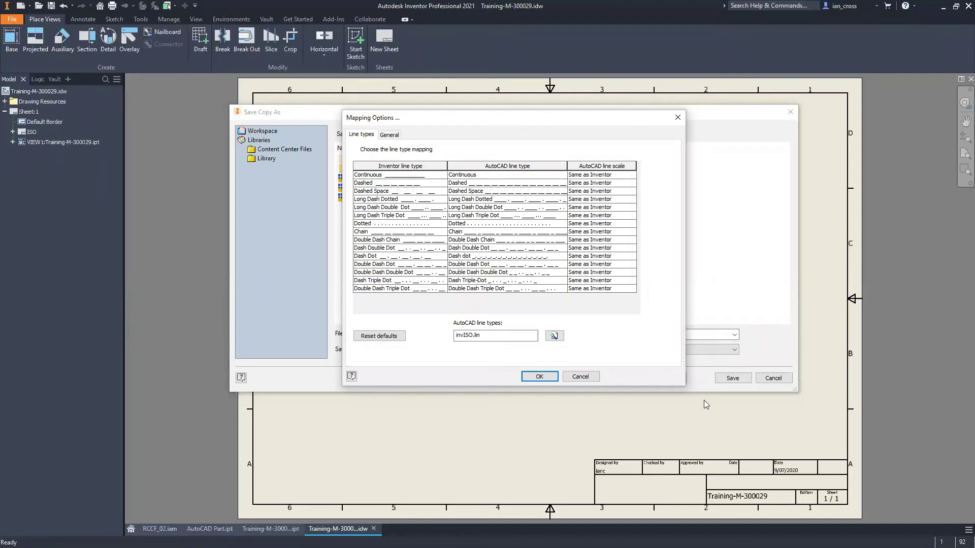
left_click(581, 376)
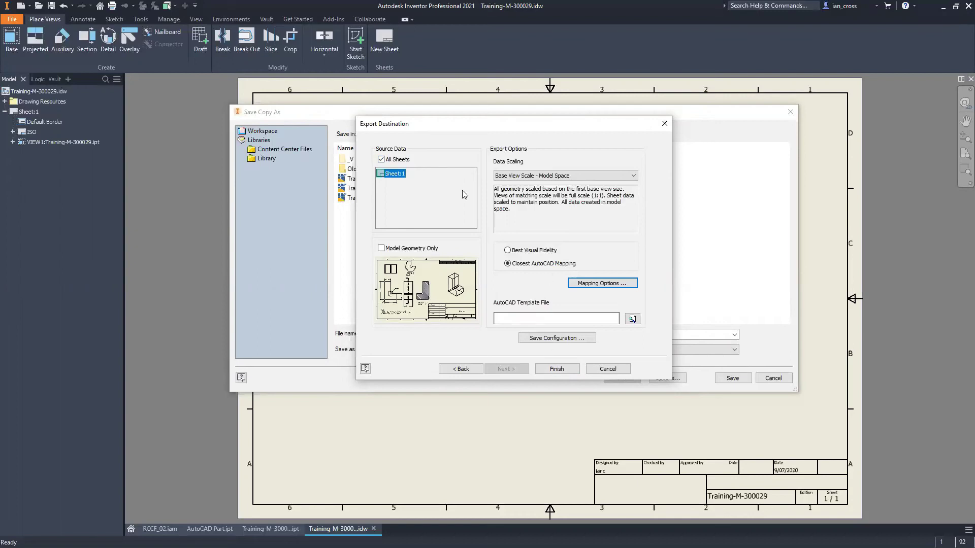
left_click(414, 250)
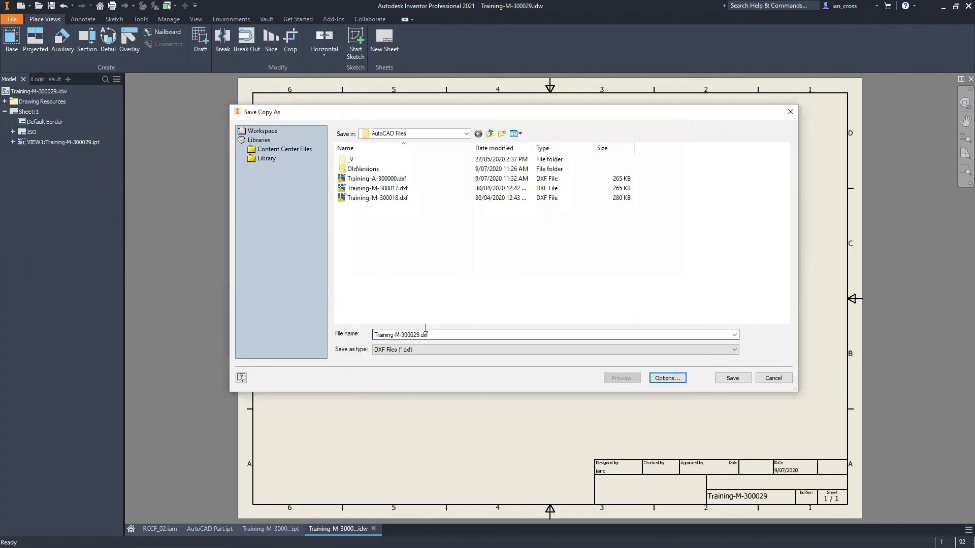
left_click(732, 380)
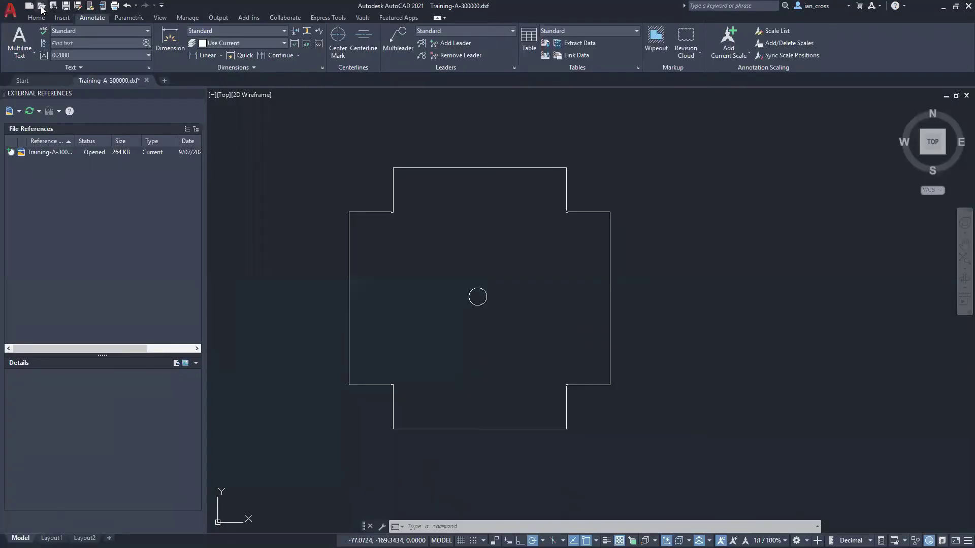
Step: Open Training-M-300029.dxf from the AutoCAD Files folder in AutoCAD
left_click(43, 9)
left_click(435, 232)
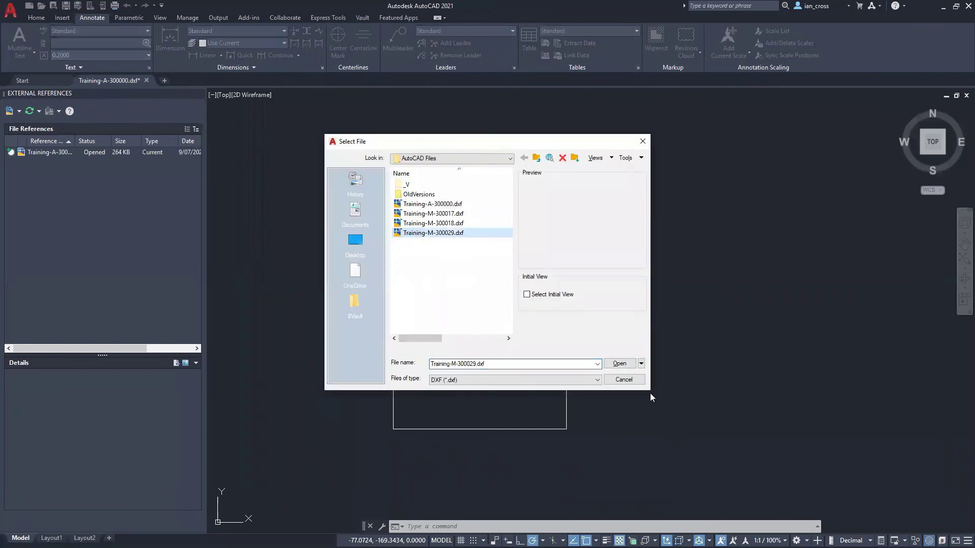
left_click(620, 364)
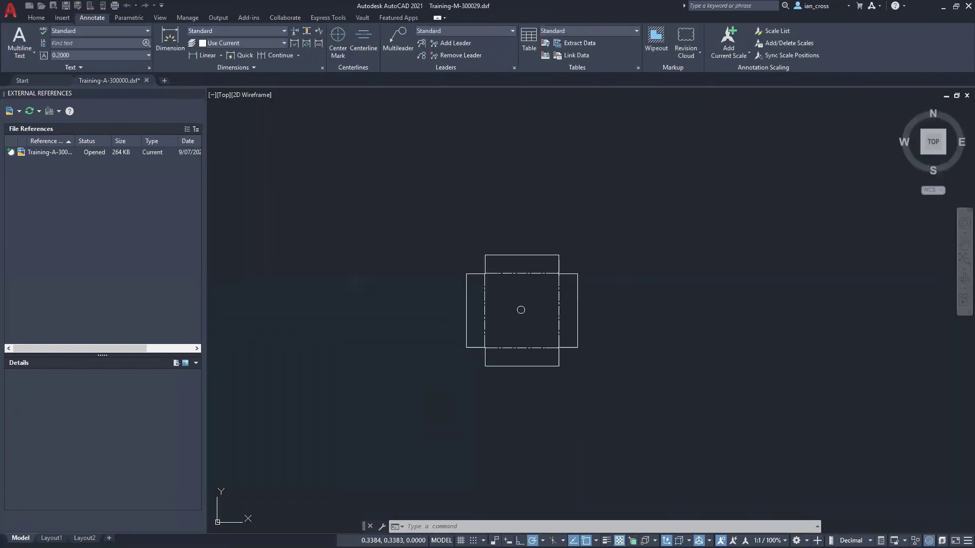
scroll(551, 349, "up", 2)
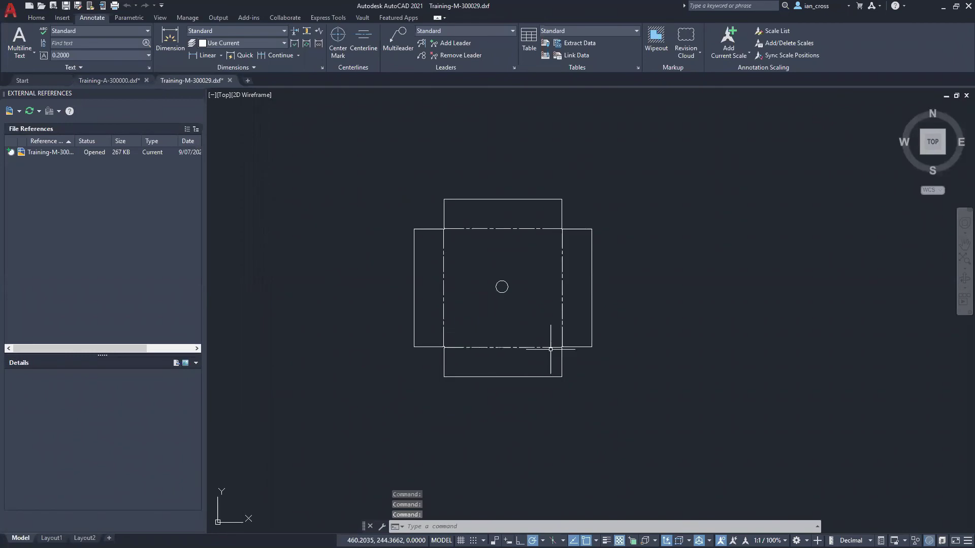
Step: Select the four dash-dotted bend lines around the central square of the flat pattern
left_click(443, 287)
left_click(483, 224)
left_click(473, 245)
left_click(588, 309)
left_click(555, 285)
left_click(523, 358)
left_click(501, 328)
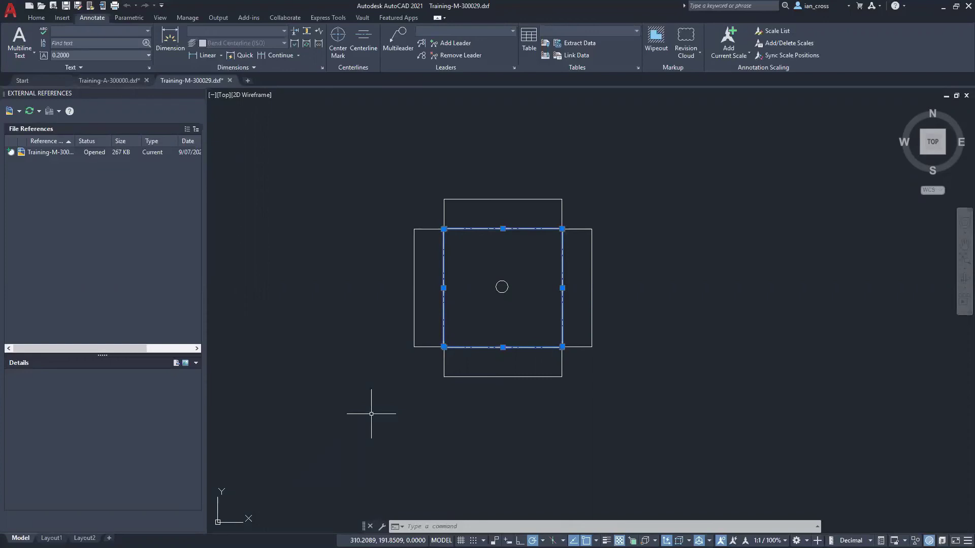
Step: Start a new drawing, then list DWG files in the AutoCAD Files folder and open Inventor 3D.dwg
left_click(133, 82)
left_click(30, 6)
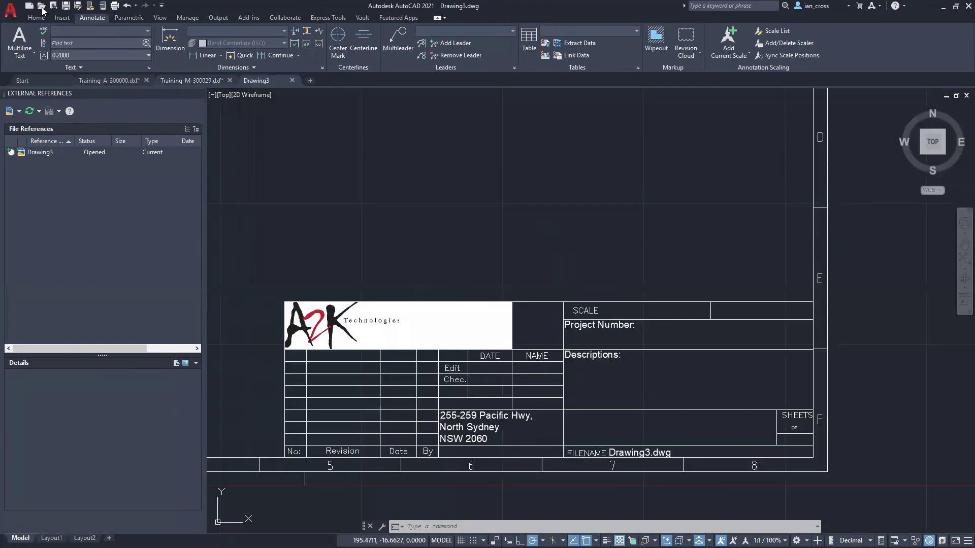
key("ctrl+o")
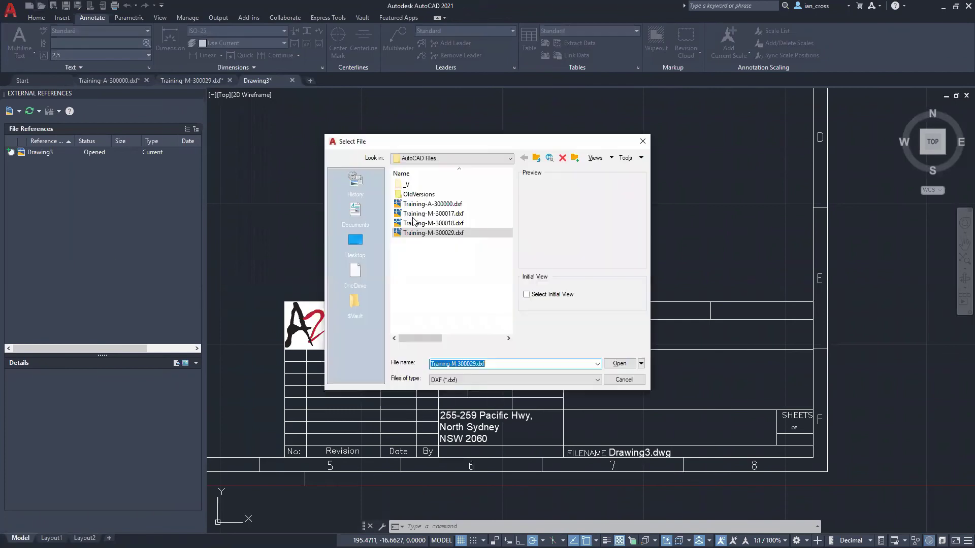
left_click(512, 380)
left_click(510, 390)
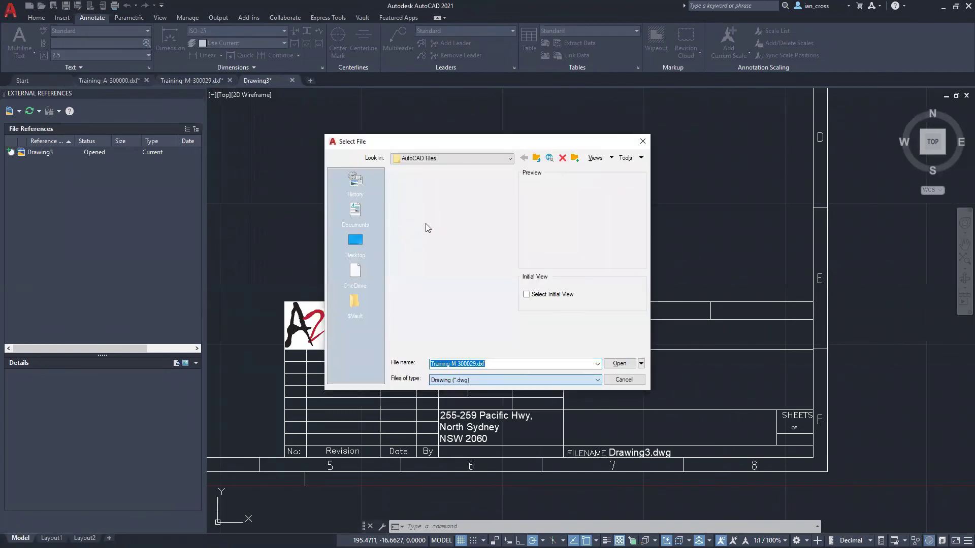
left_click(619, 364)
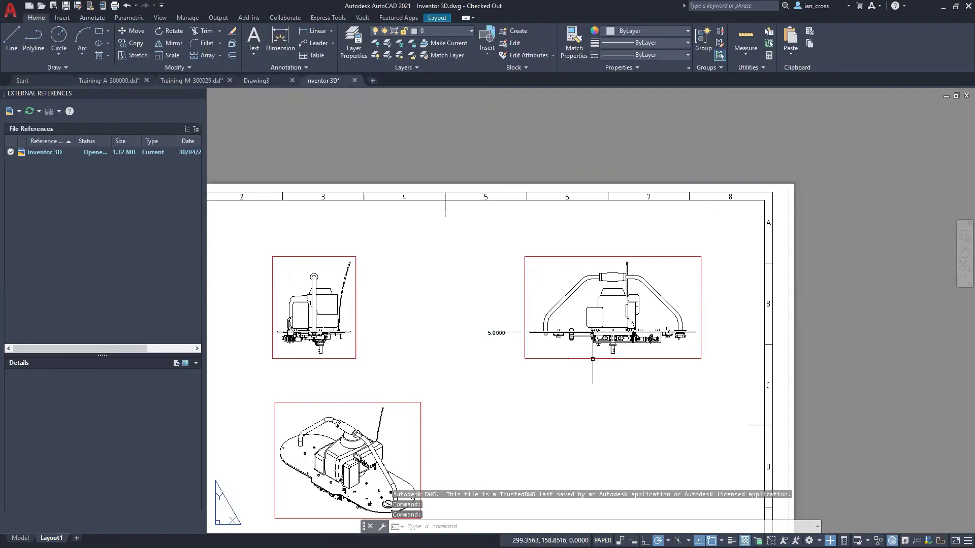
Step: Inspect the MD_Hidden and MD_Visible layers that control the drawing view linework in the layer properties
scroll(305, 334, "up", 8)
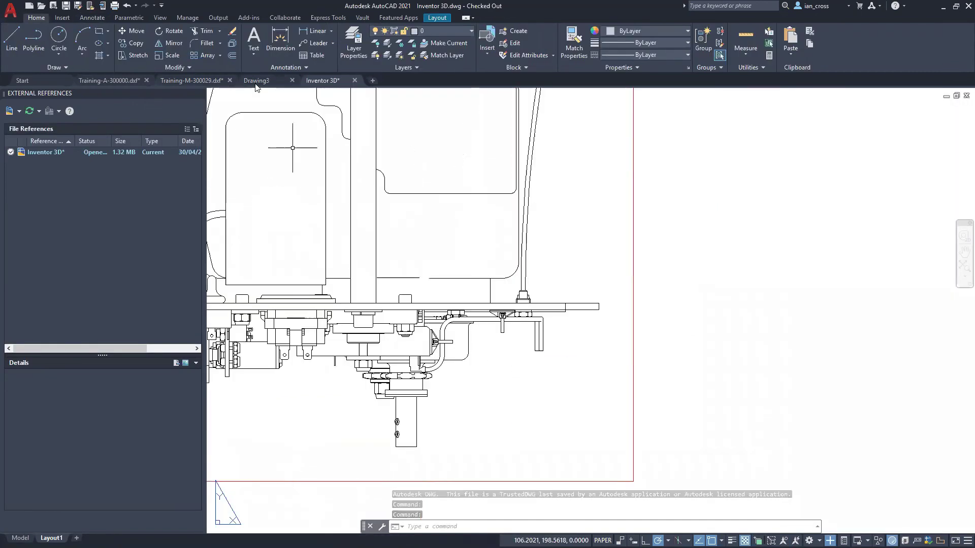
left_click(359, 56)
scroll(333, 265, "down", 5)
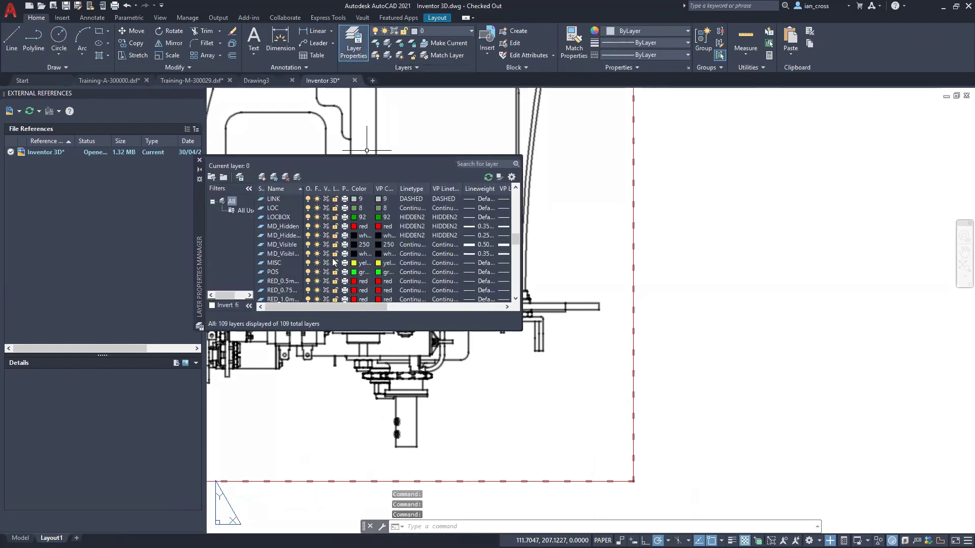
left_click(291, 227)
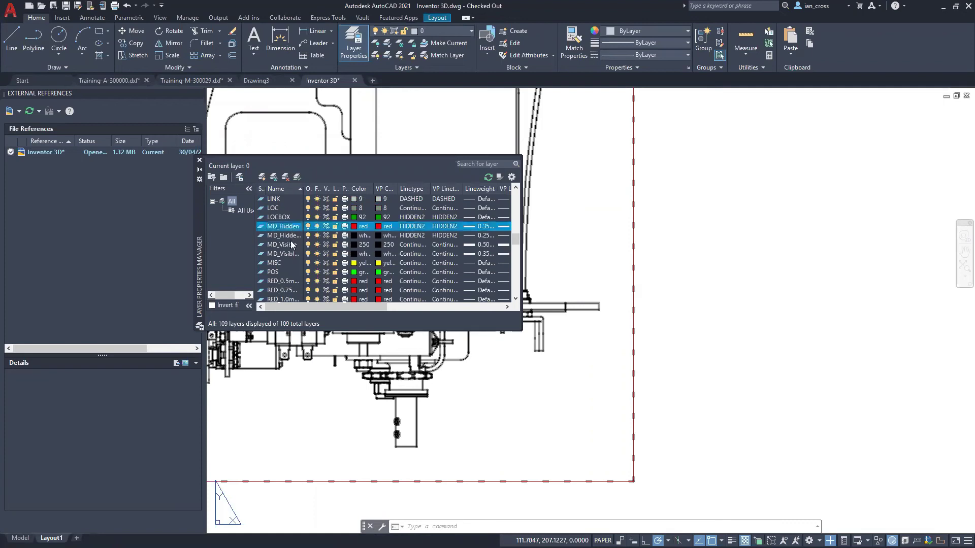
left_click(291, 244)
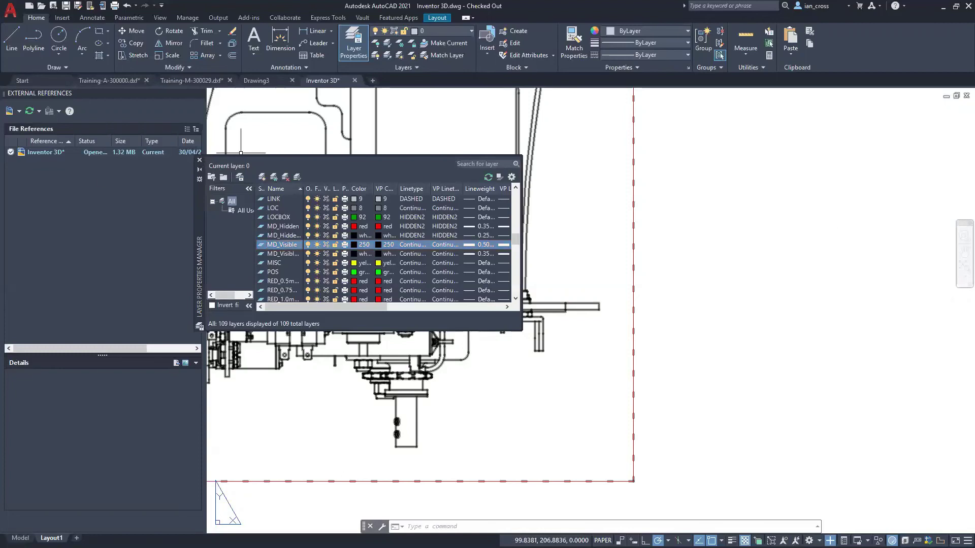
left_click(201, 161)
scroll(456, 253, "down", 8)
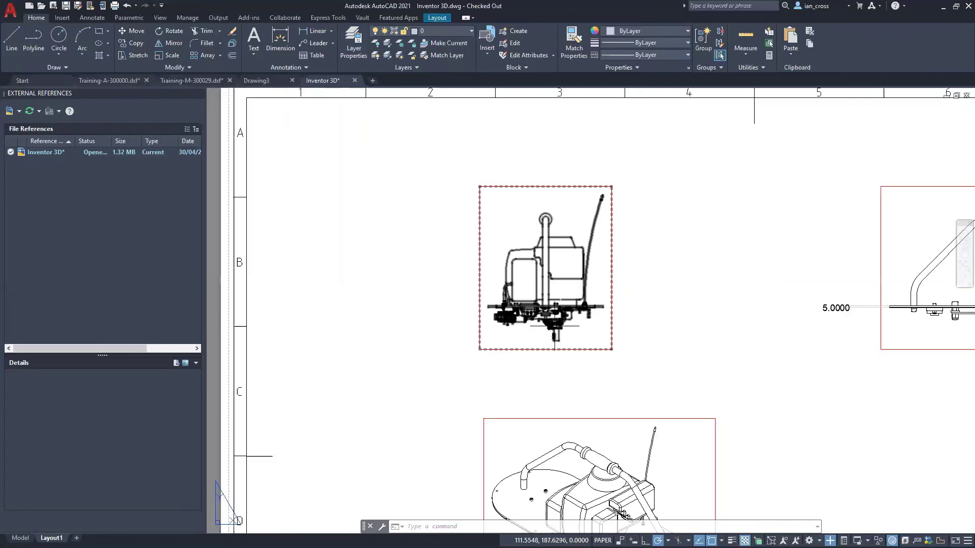
scroll(544, 283, "up", 2)
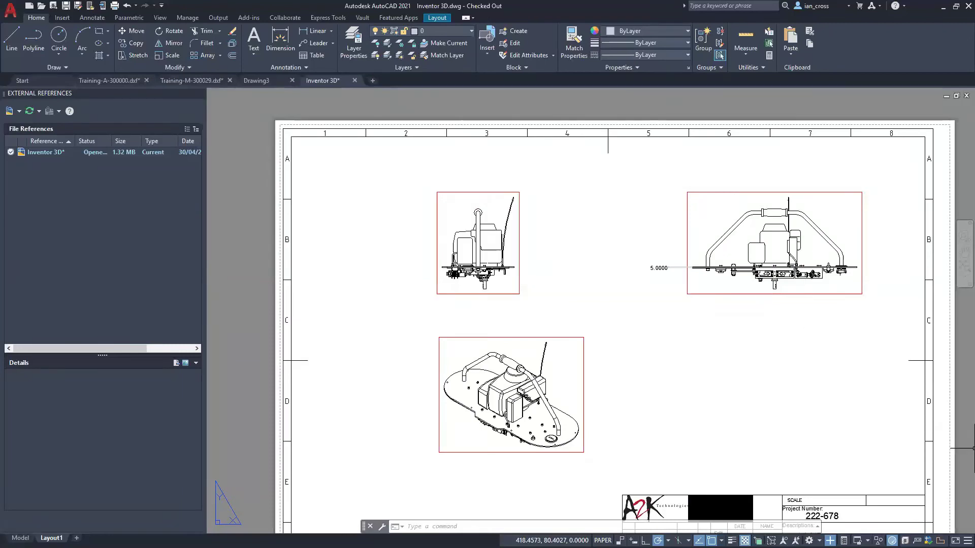
Step: Update all drawing views on the layout from the Inventor model
right_click(941, 541)
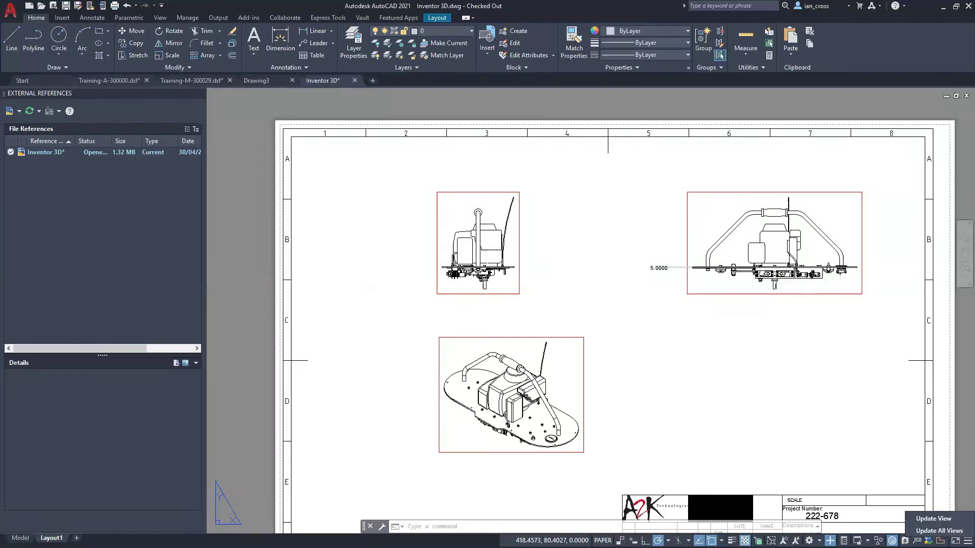
left_click(939, 530)
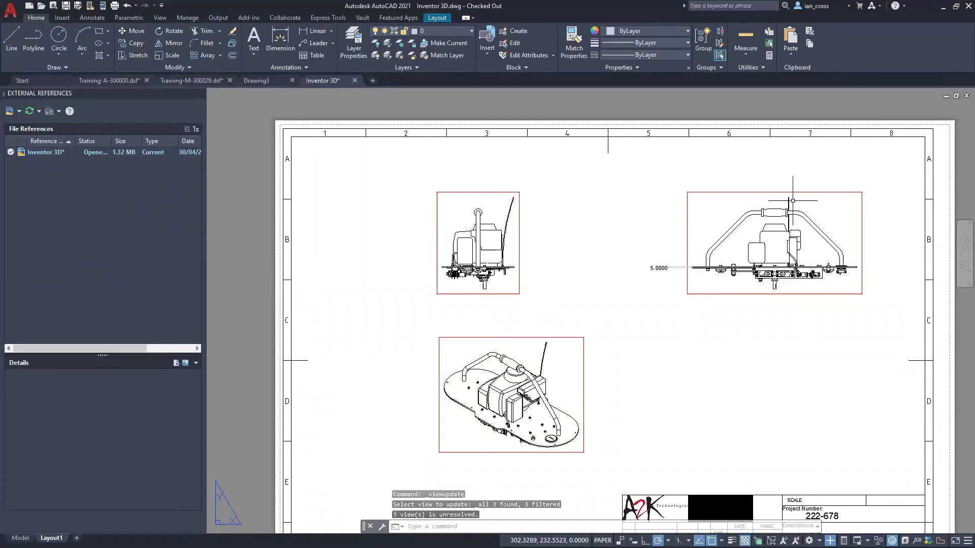
mouse_move(477, 247)
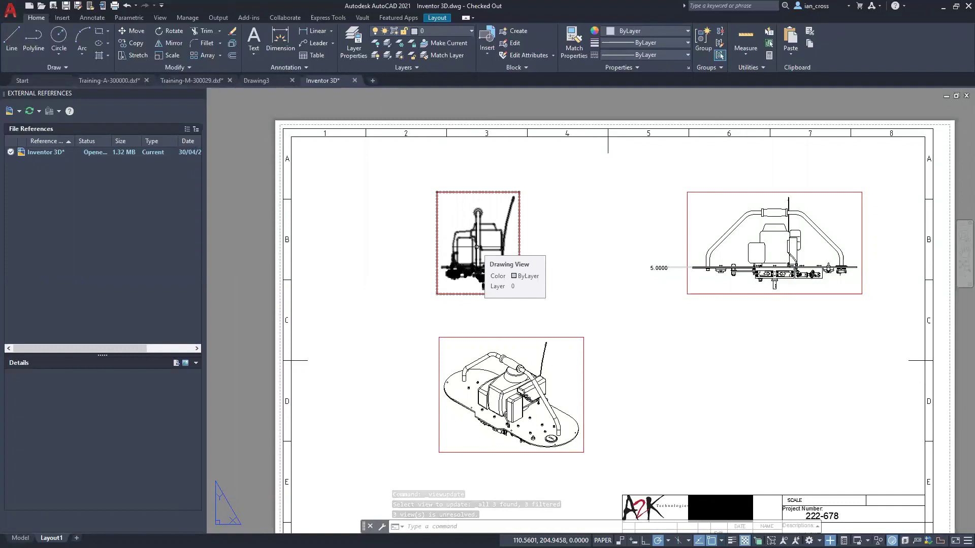
middle_click_drag(606, 185, 528, 146)
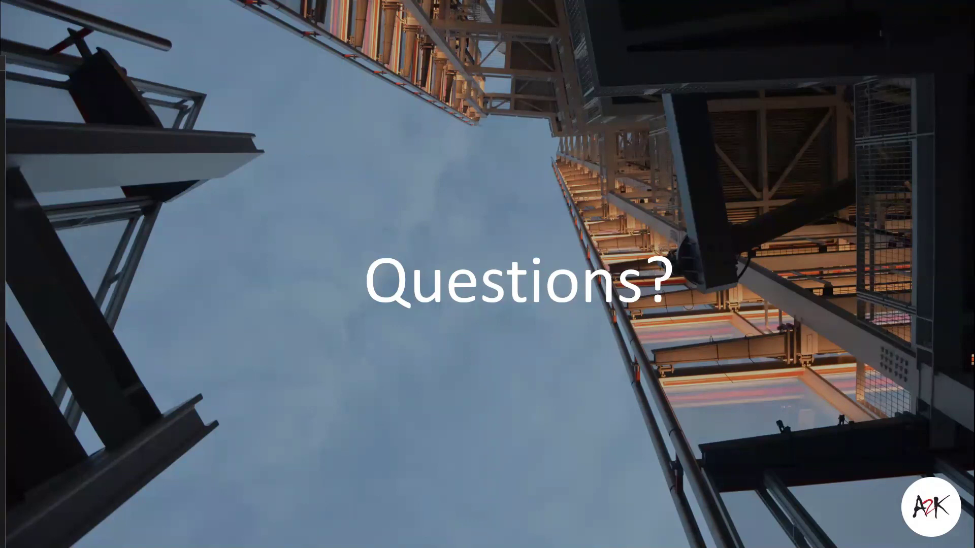
Step: Switch to Inventor and review the Training-M-300029 part's sheet metal defaults, including the Default rule and Default_KFactor unfold rule
key("alt+Tab")
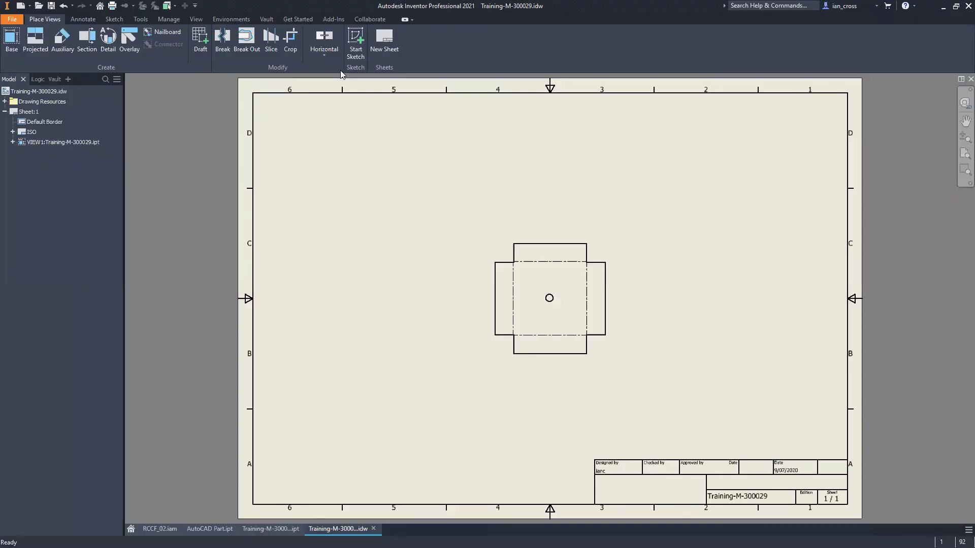
left_click(271, 529)
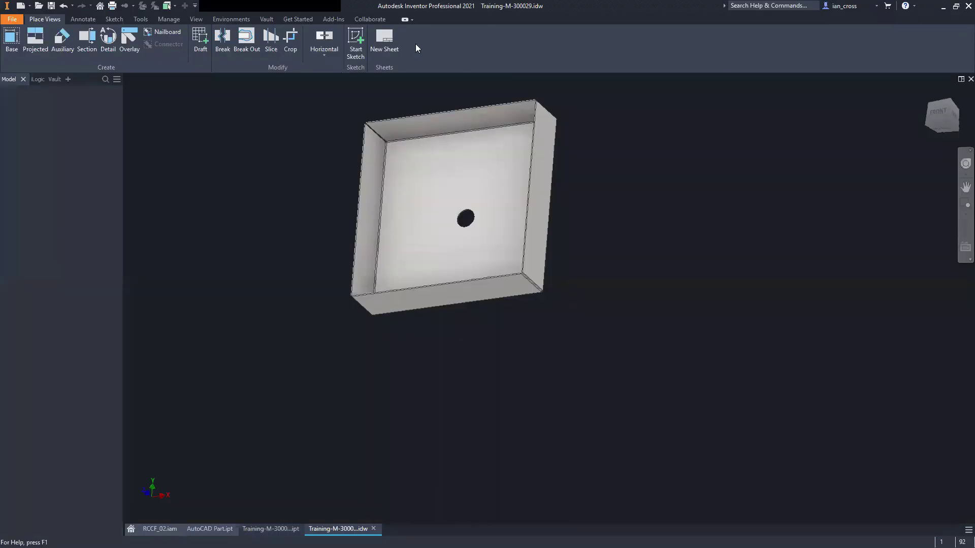
left_click(543, 51)
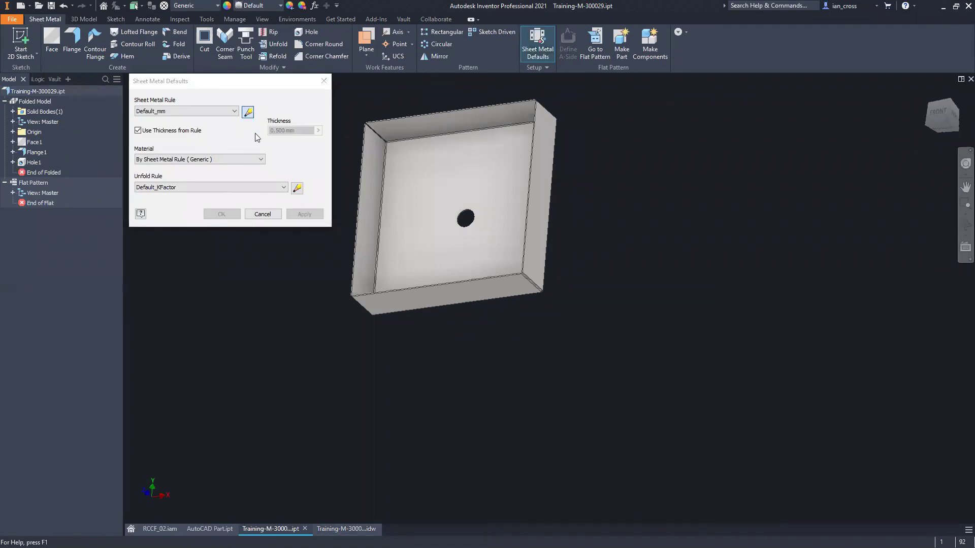
left_click(174, 120)
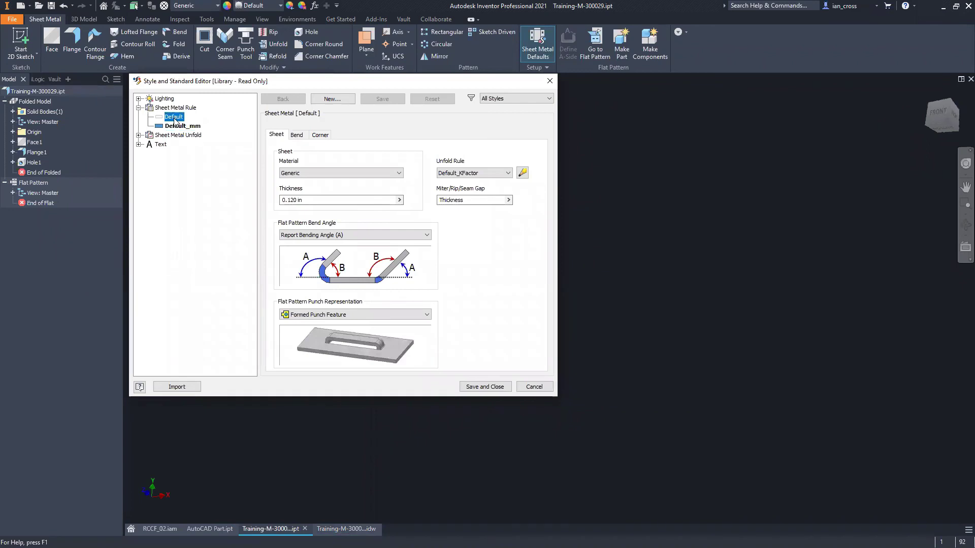
left_click(522, 175)
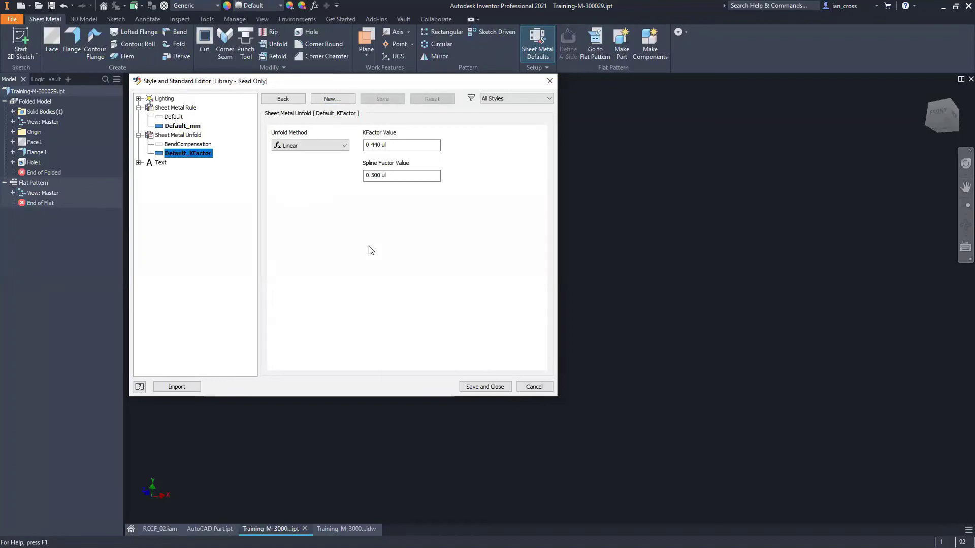
Step: Set the Default_mm sheet metal rule to 2.500 mm thickness and Steel, Mild material, and save the edits
left_click(174, 127)
left_click(307, 201)
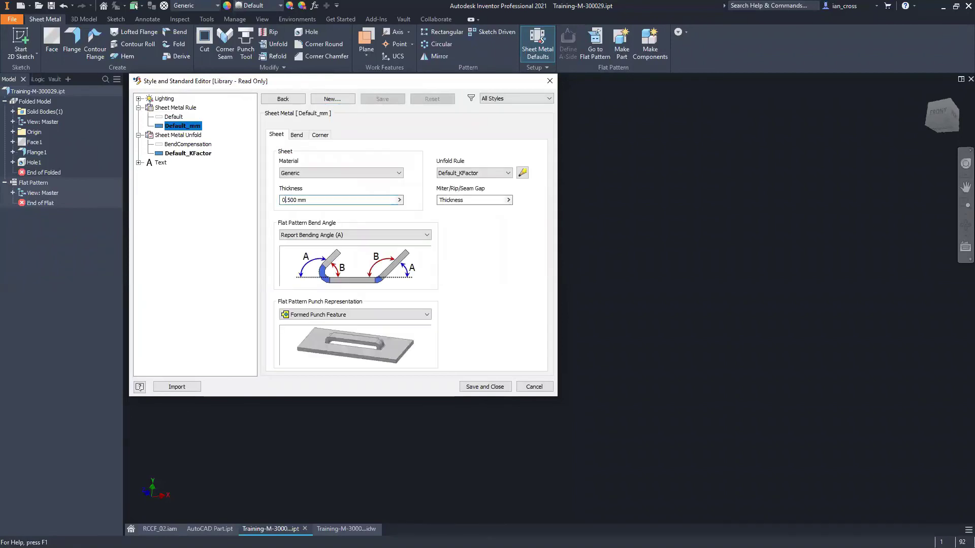
key("BackSpace")
type("2")
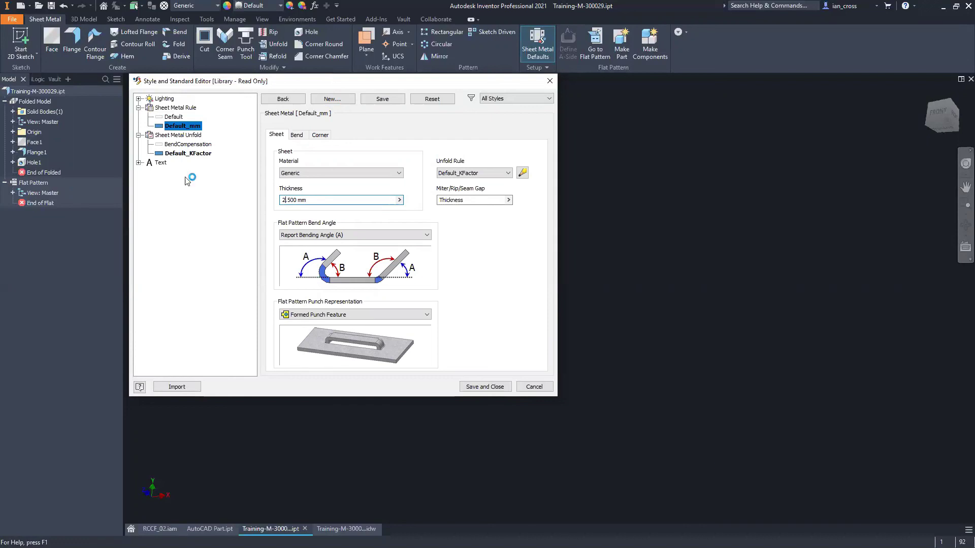
left_click(295, 173)
scroll(353, 378, "down", 1)
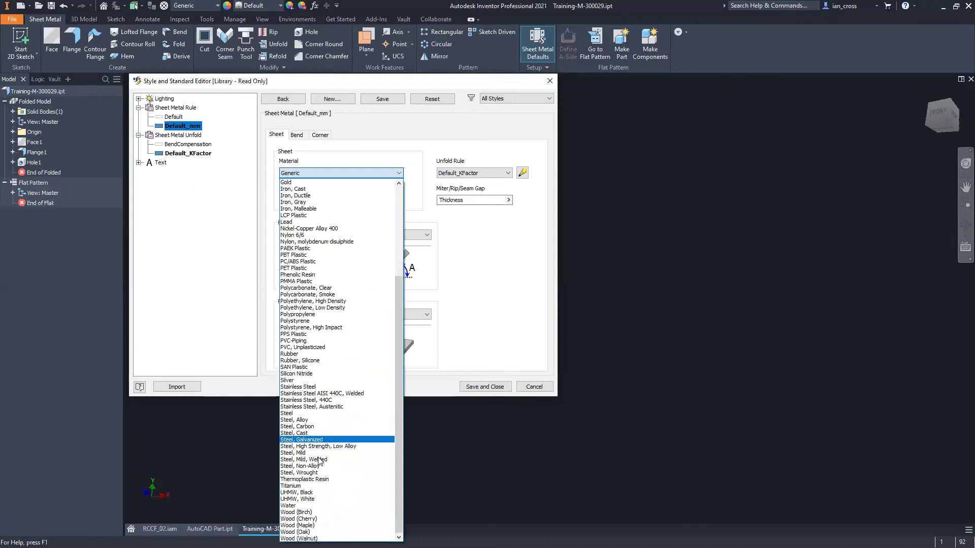
left_click(315, 452)
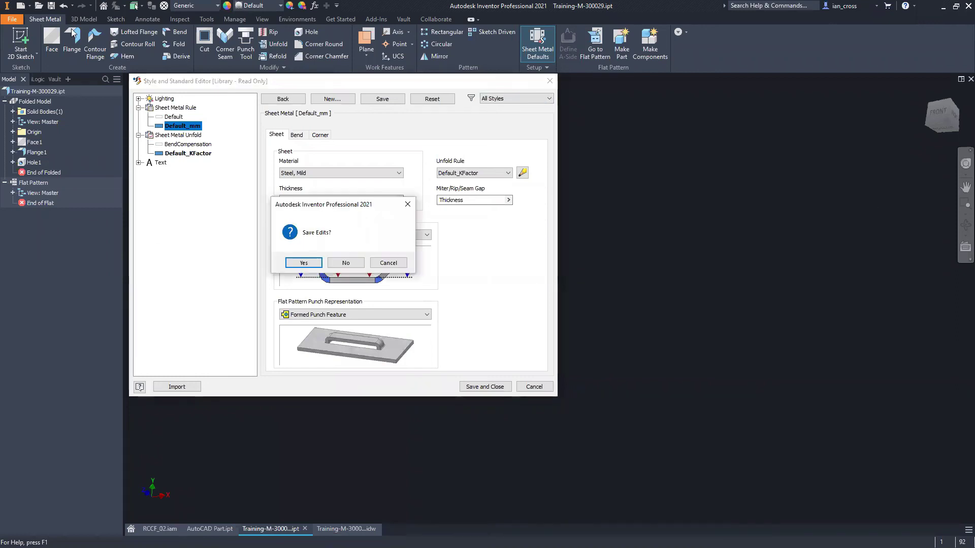
left_click(303, 263)
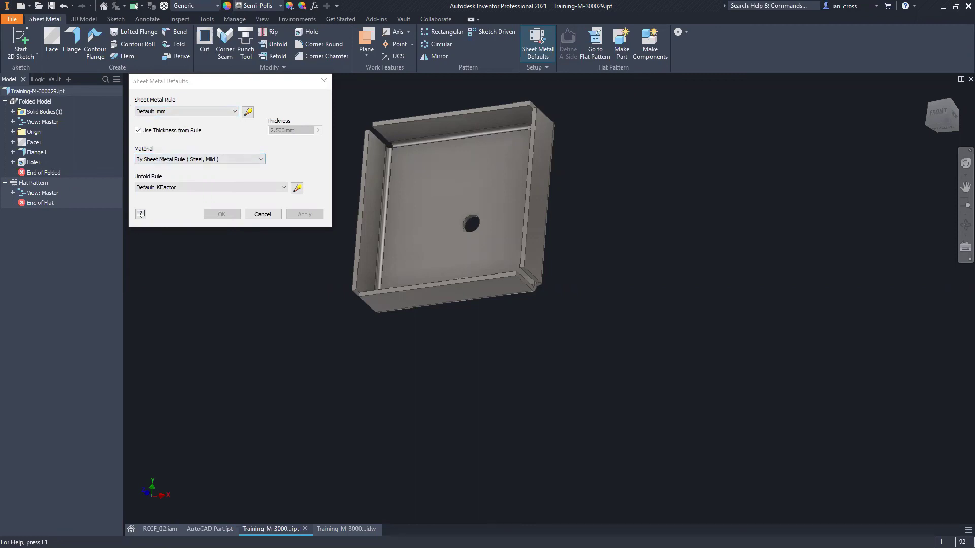
Step: Return to the Training-M-300029 drawing and check its drawing resources for sketch symbols available to insert
left_click(330, 529)
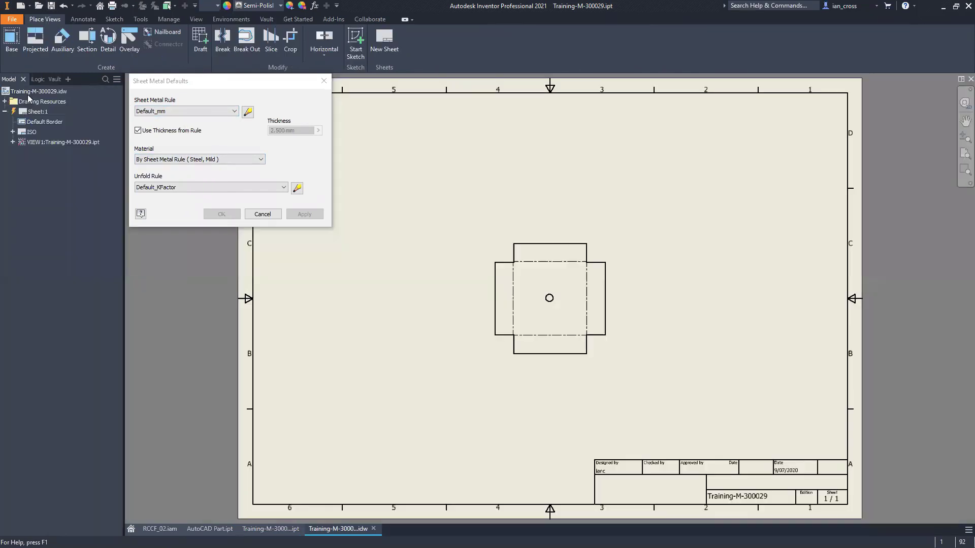
left_click(6, 102)
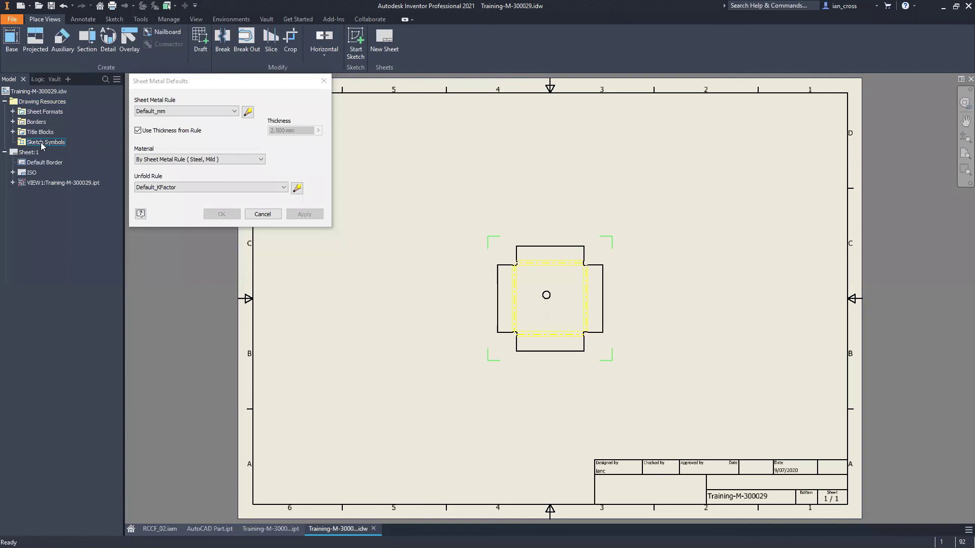
right_click(42, 143)
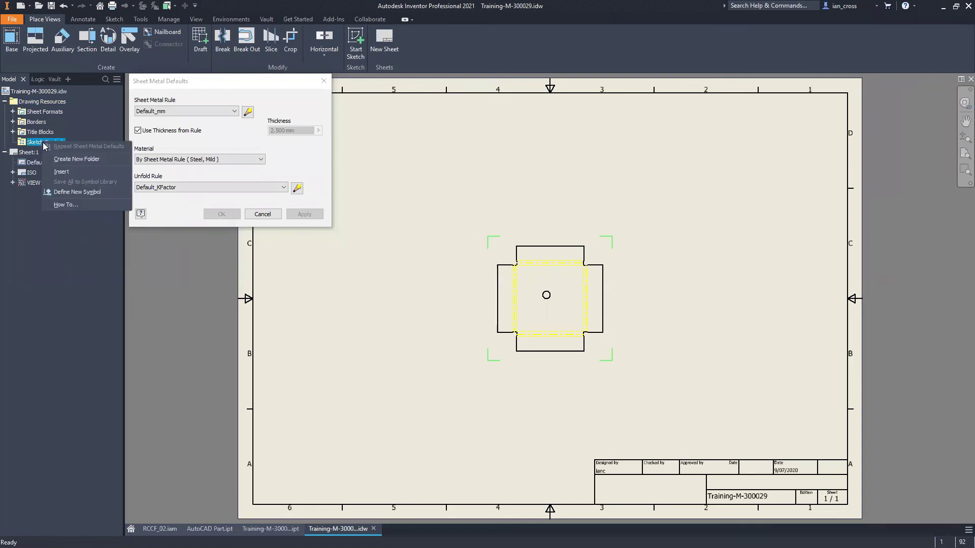
left_click(61, 172)
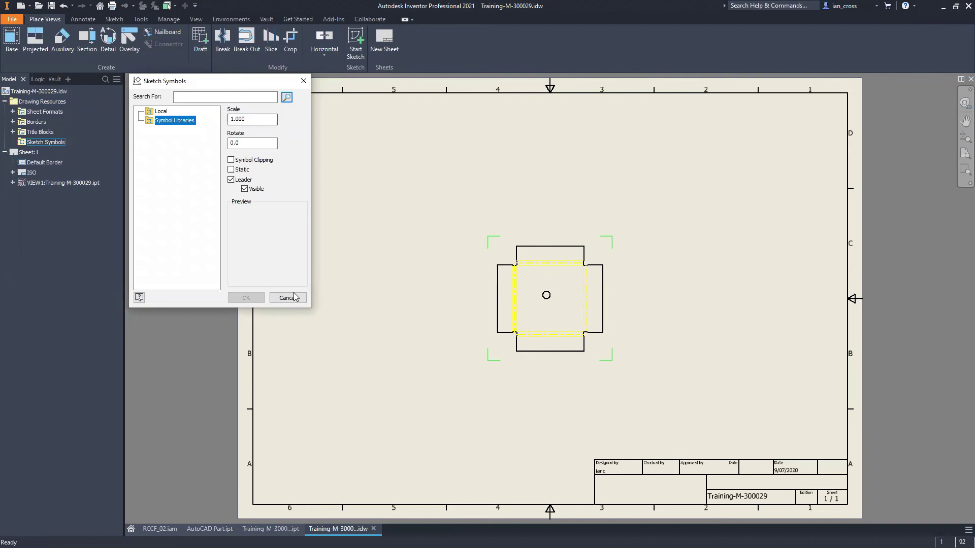
left_click(35, 92)
right_click(35, 92)
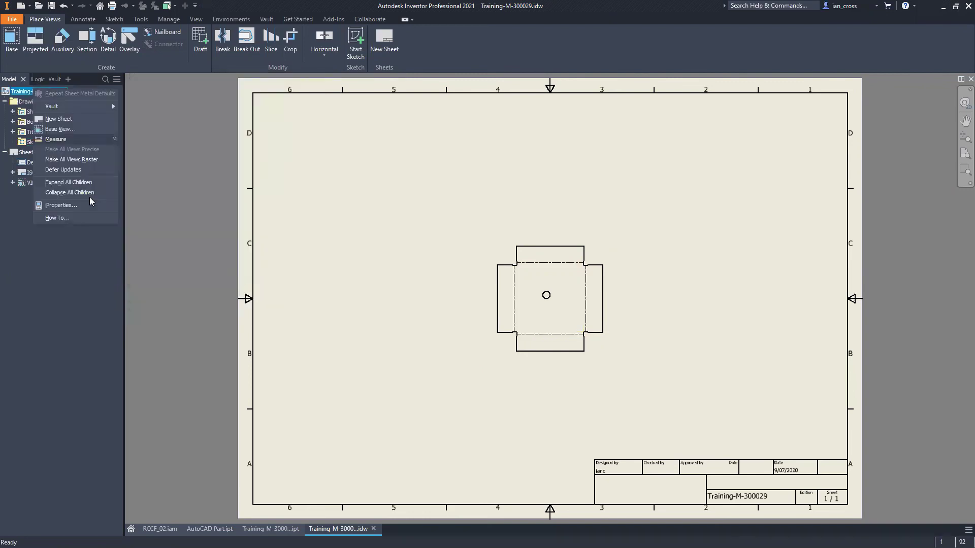
left_click(24, 146)
Step: Define a new sketch symbol consisting of a small, flat rectangle on the sheet beside the flat pattern view
right_click(30, 141)
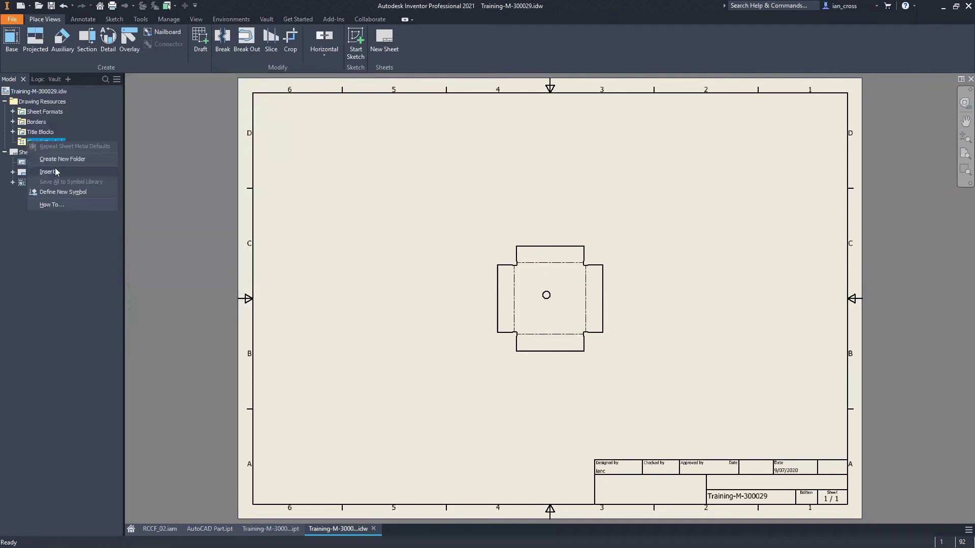
left_click(65, 191)
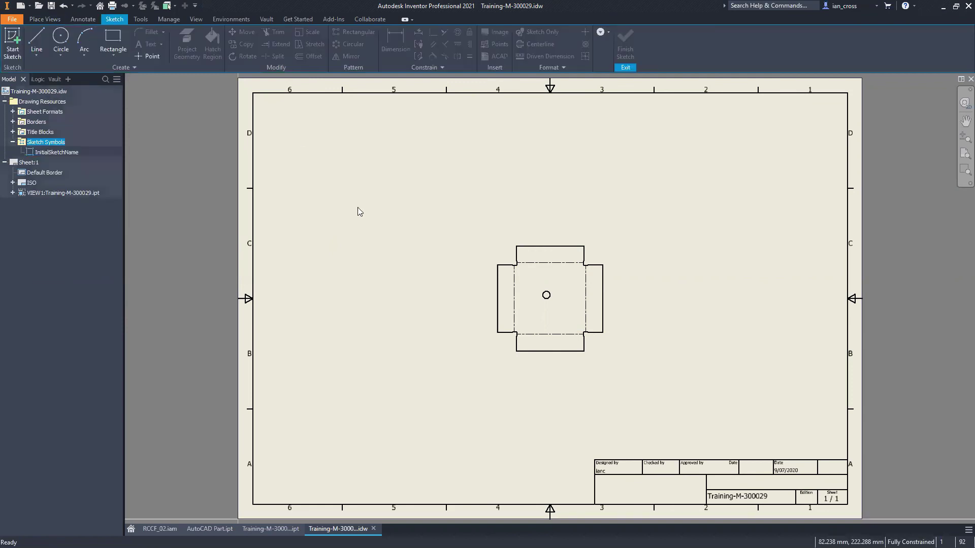
left_click(113, 41)
left_click(370, 221)
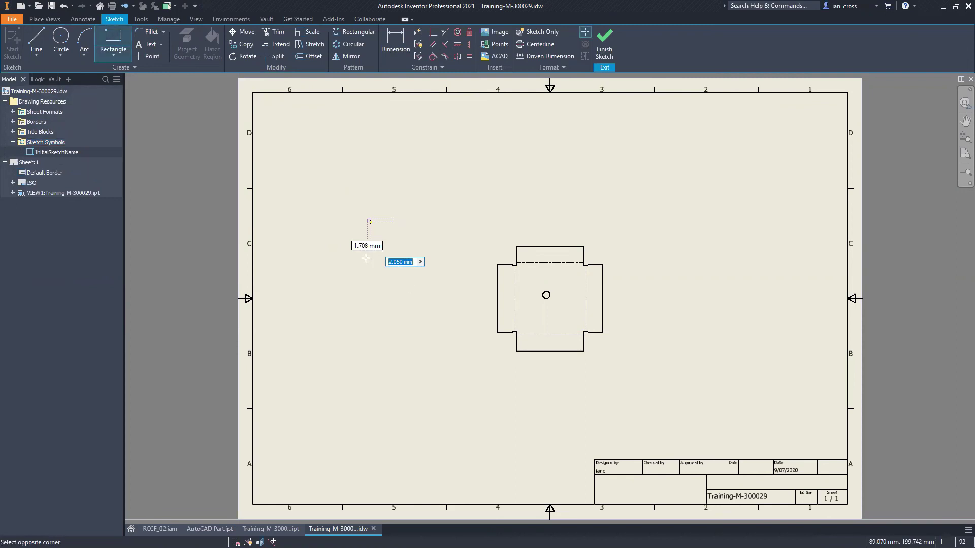
right_click(388, 225)
left_click(433, 228)
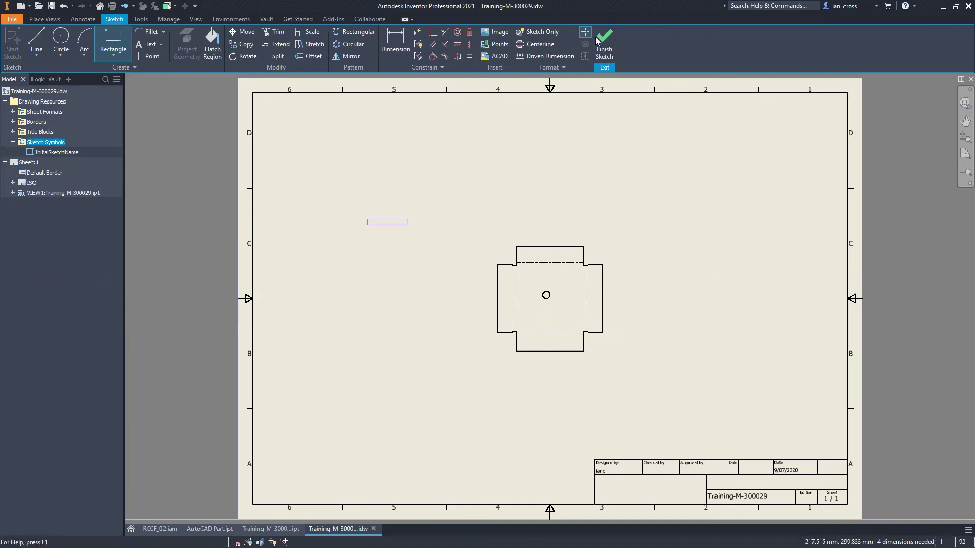
Step: Finish the symbol sketch and save it under the name kkkllooh
left_click(605, 46)
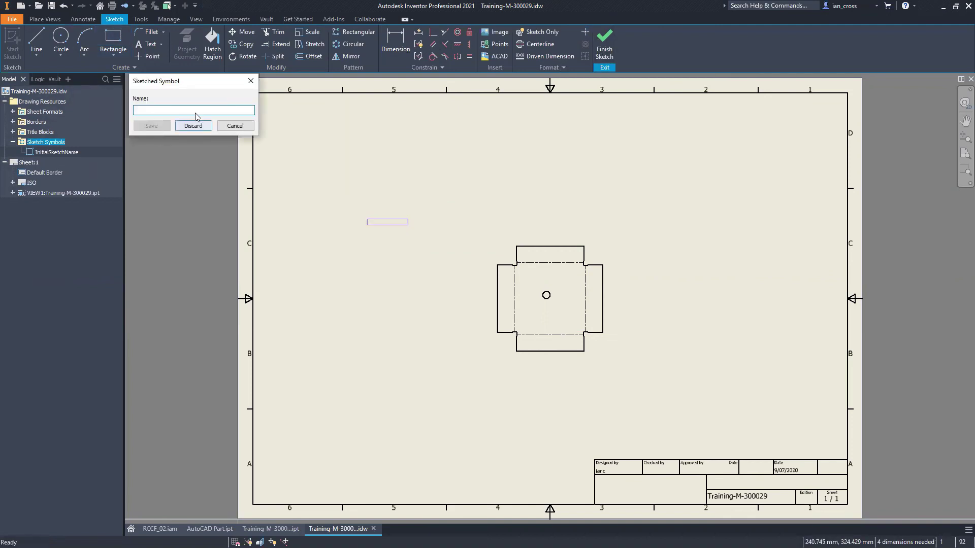
type("kkk")
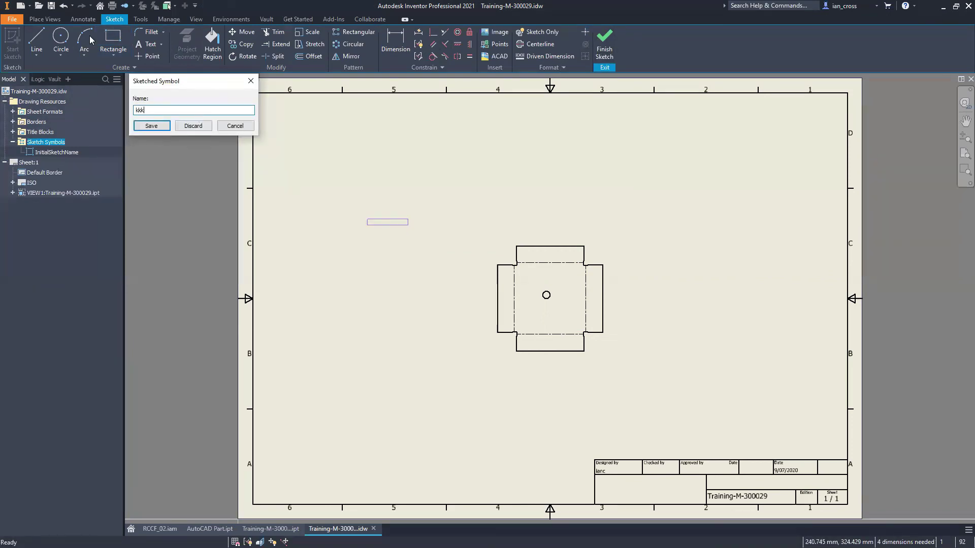
type("llooh")
left_click(151, 126)
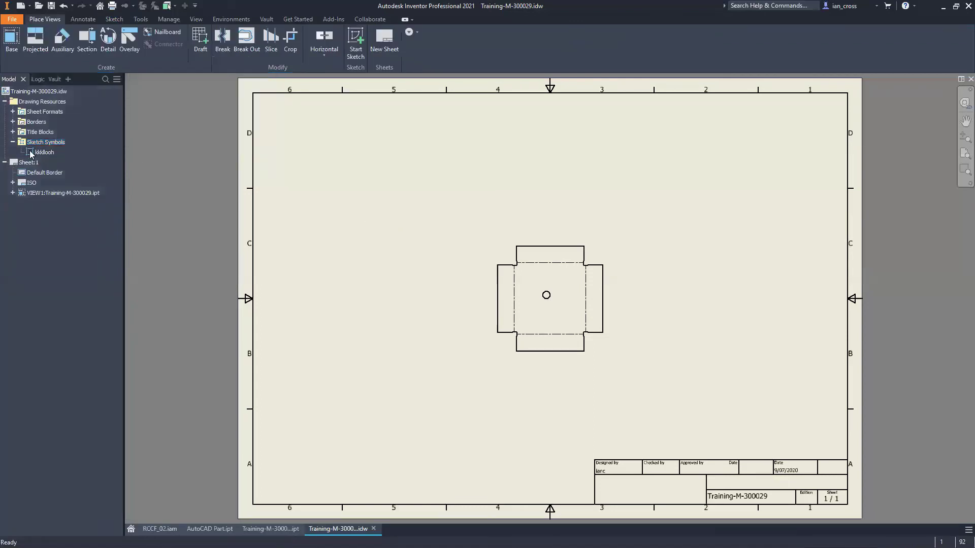
Step: Examine the options for saving the kkkllooh symbol, and all sketch symbols together, to a symbol library
right_click(34, 152)
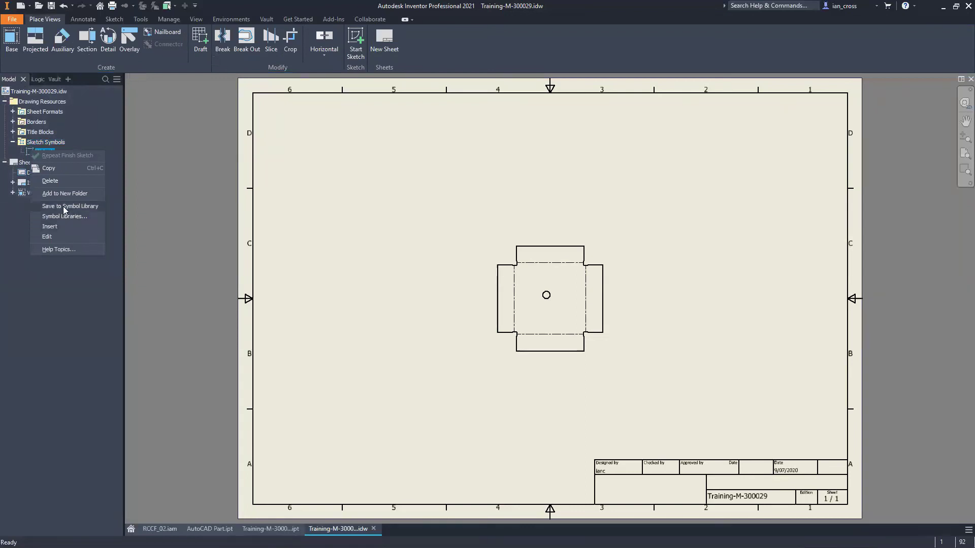
left_click(63, 206)
left_click(136, 289)
left_click(138, 101)
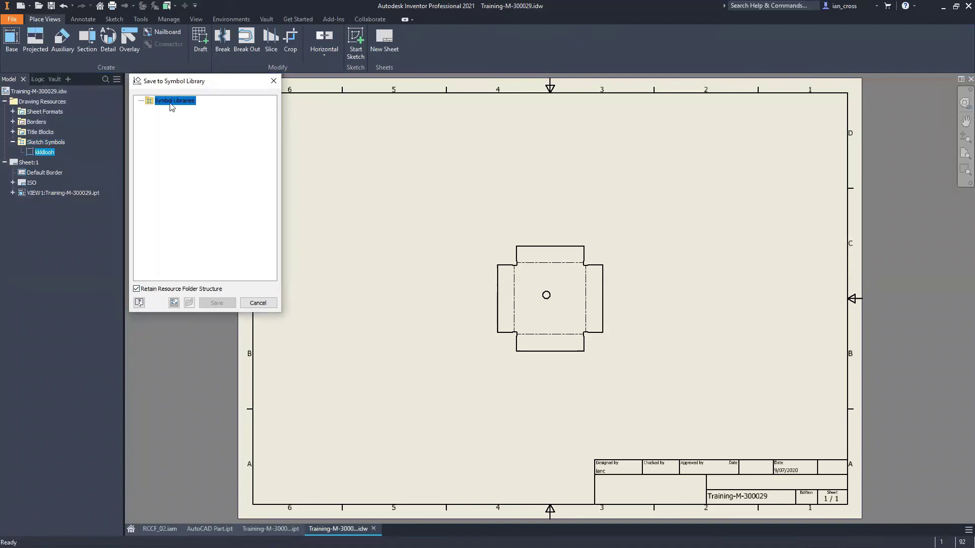
left_click(258, 304)
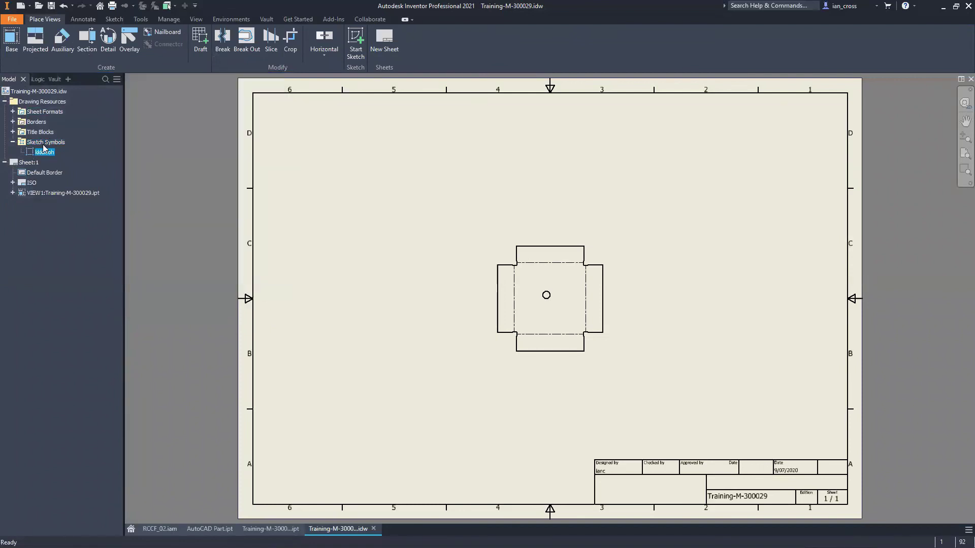
right_click(43, 144)
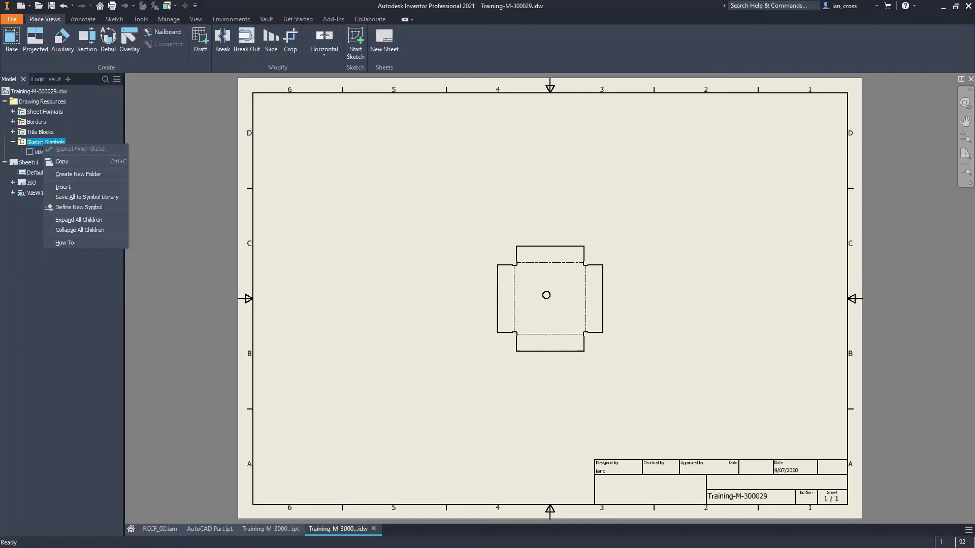
left_click(85, 198)
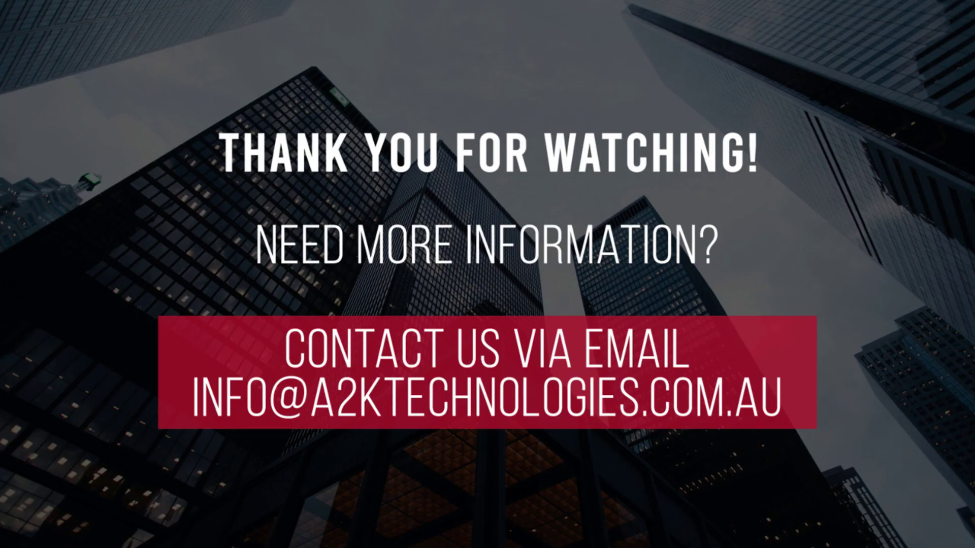